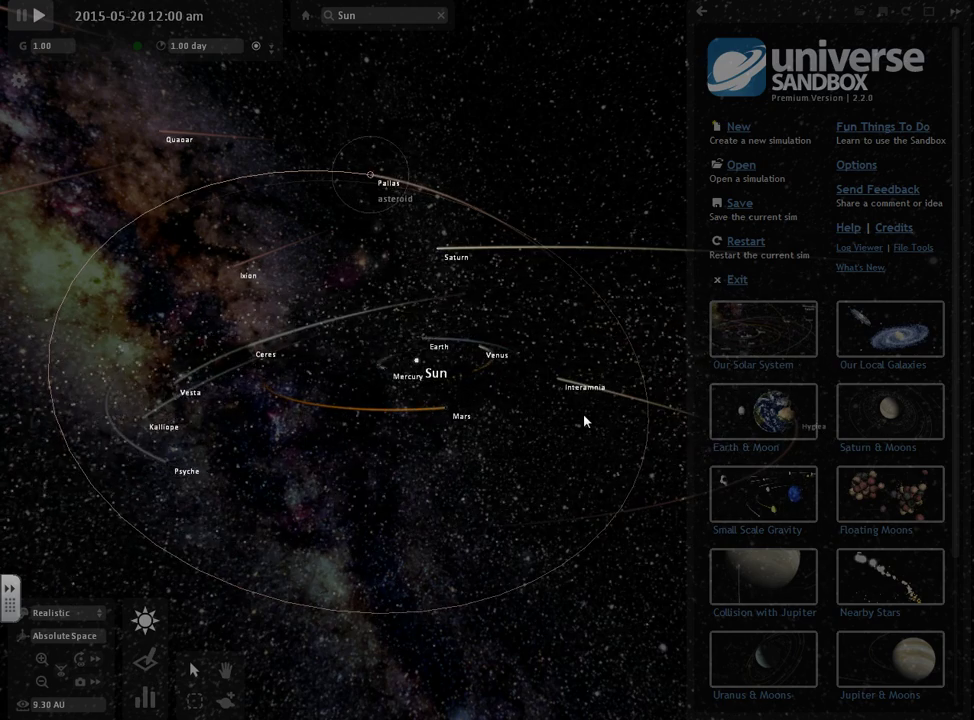
Step: Open the new-simulation options and the list of existing simulations
left_click(585, 421)
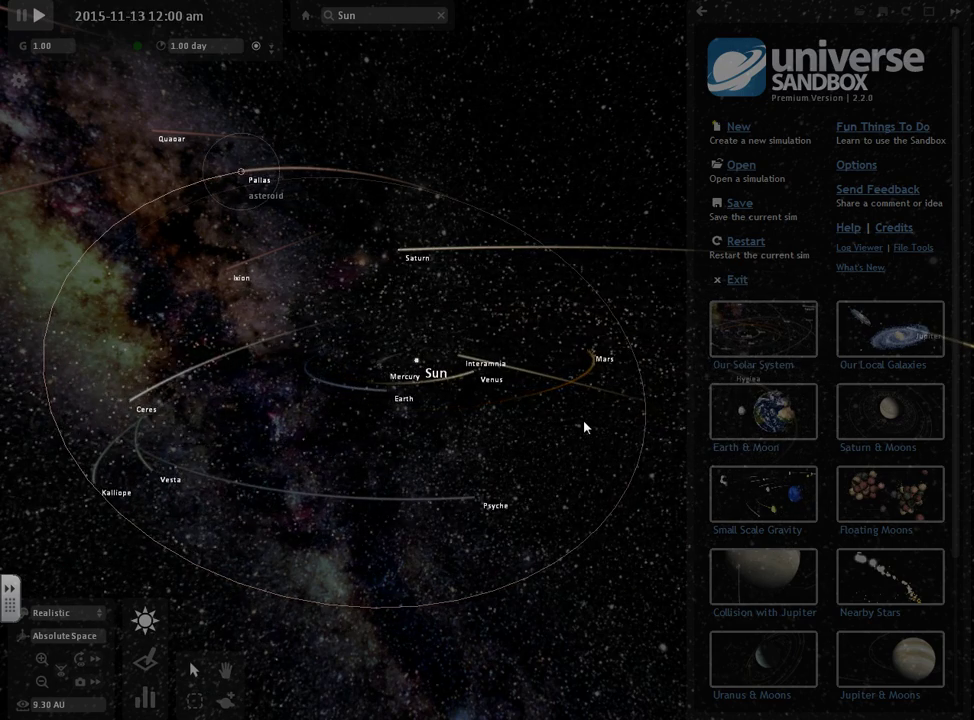
left_click(428, 359)
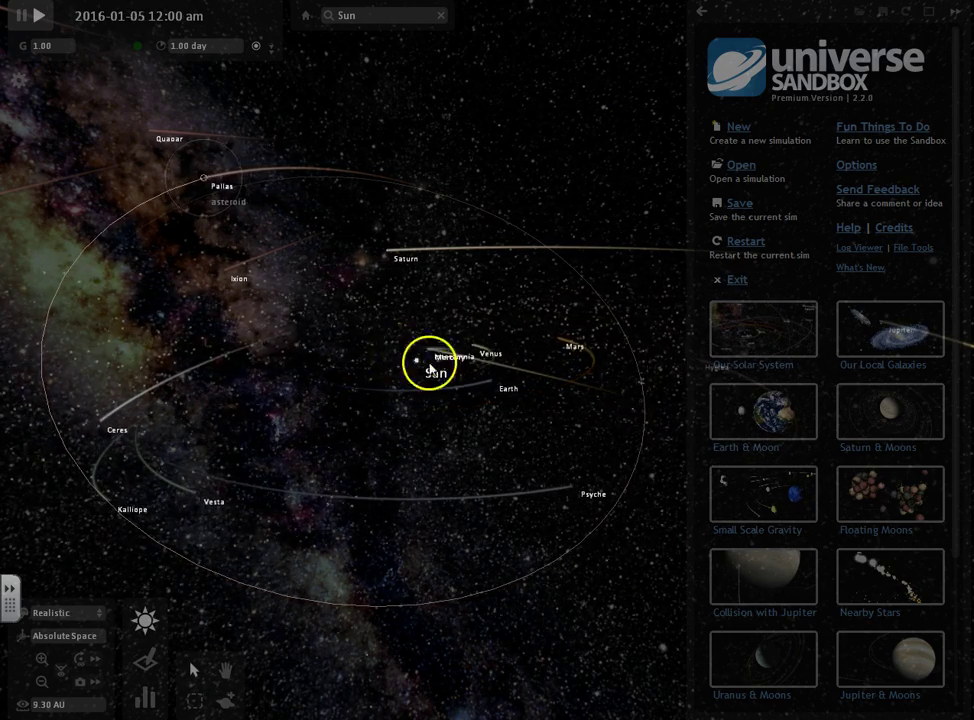
left_click(424, 430)
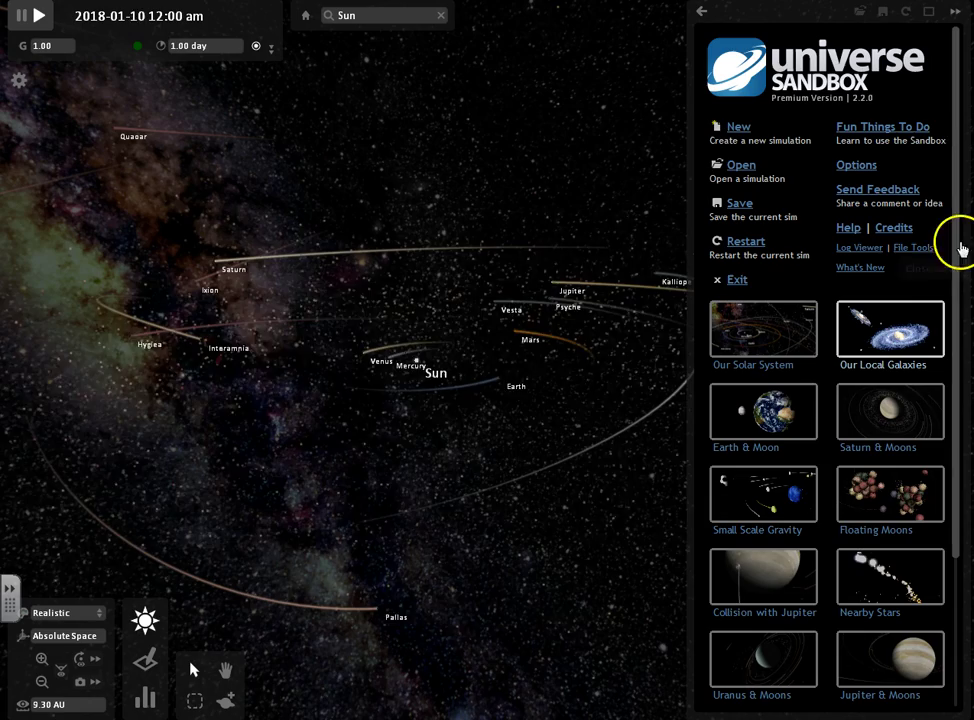
left_click_drag(957, 268, 961, 541)
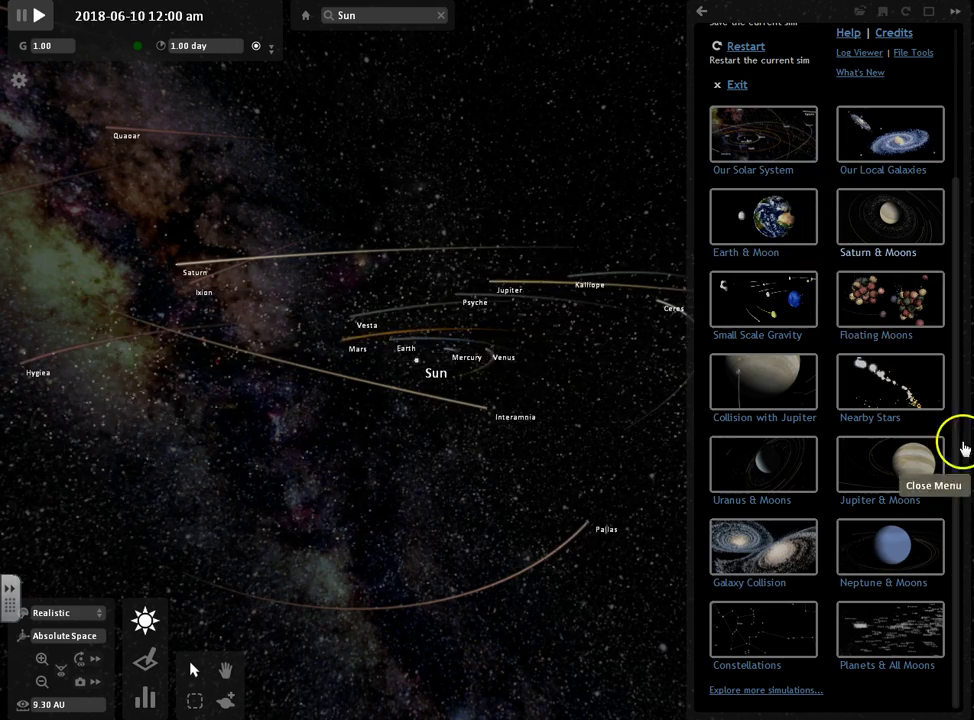
left_click_drag(957, 424, 950, 185)
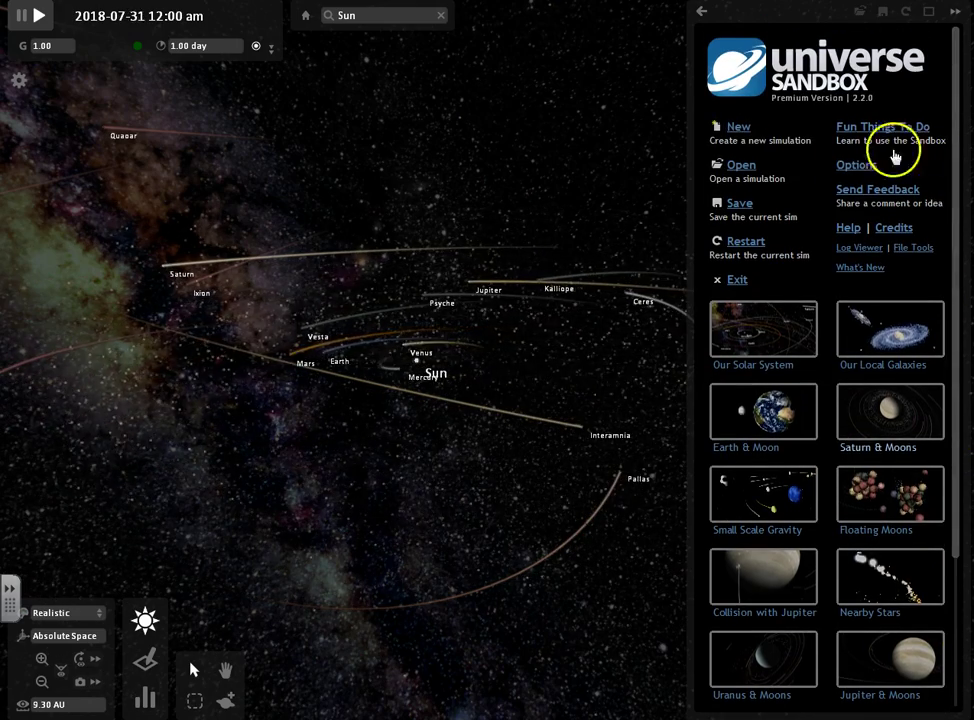
left_click(737, 128)
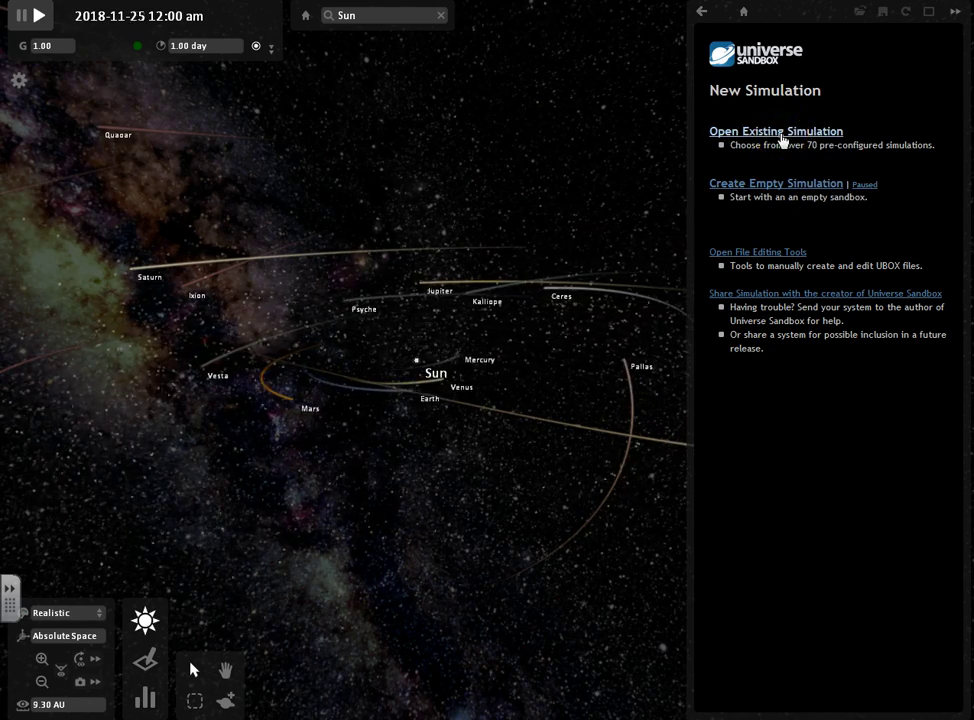
left_click(782, 135)
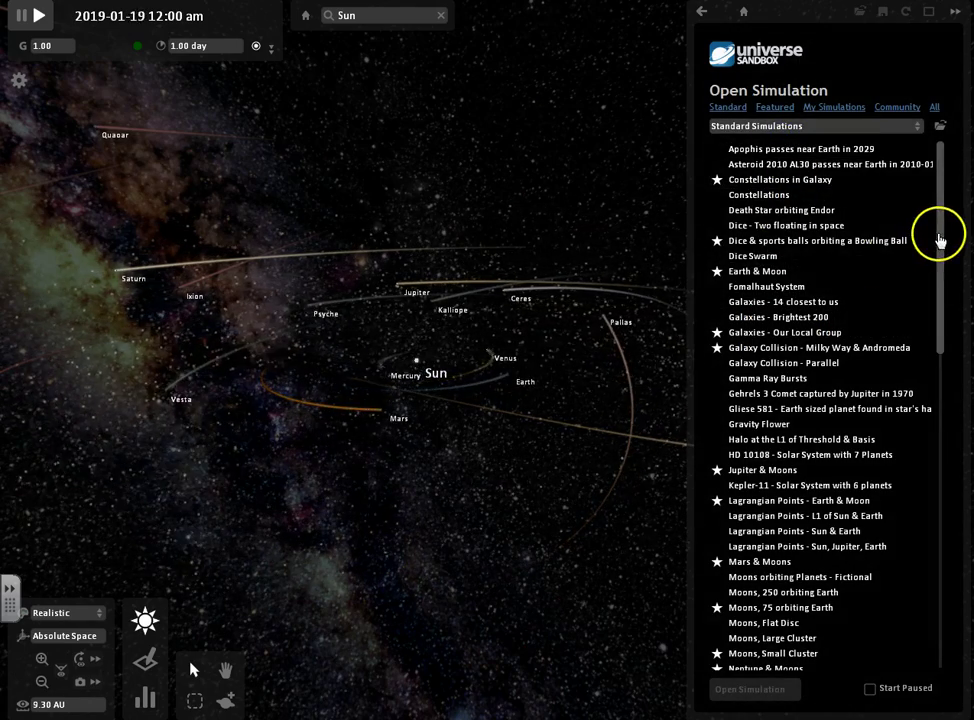
left_click_drag(940, 240, 939, 392)
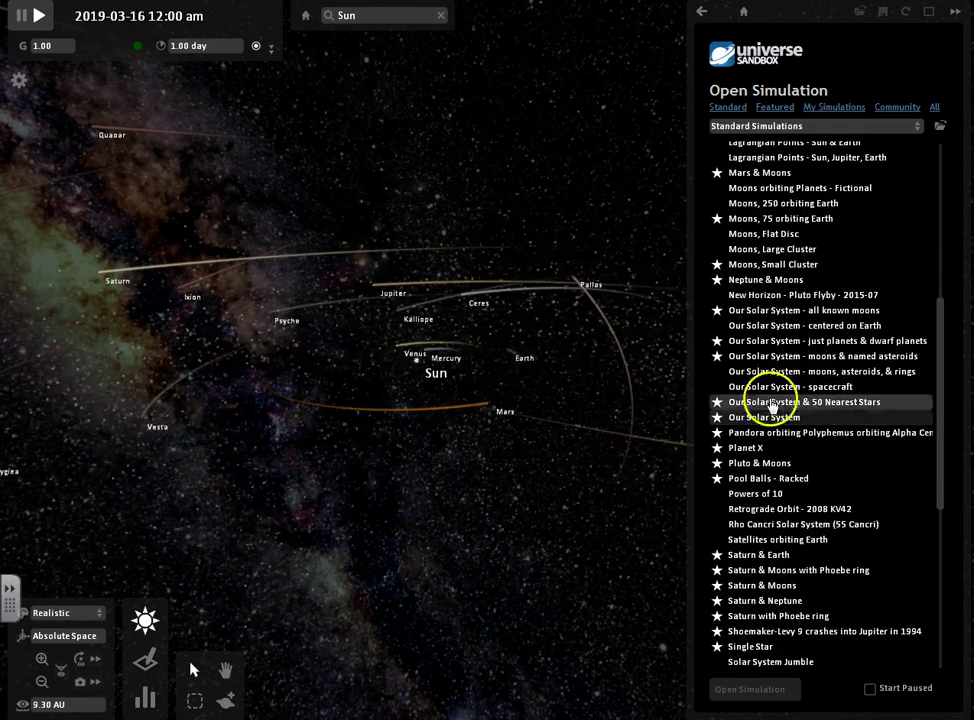
left_click_drag(935, 374, 928, 140)
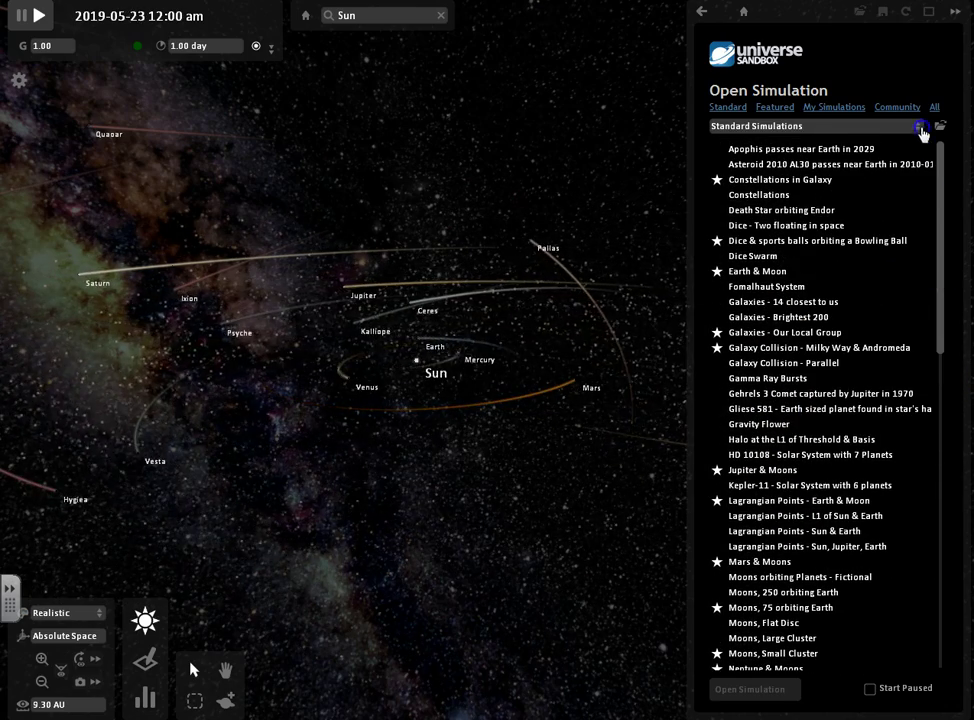
Step: Browse the Featured, standard and your own simulation lists, then return to the main menu
left_click(775, 107)
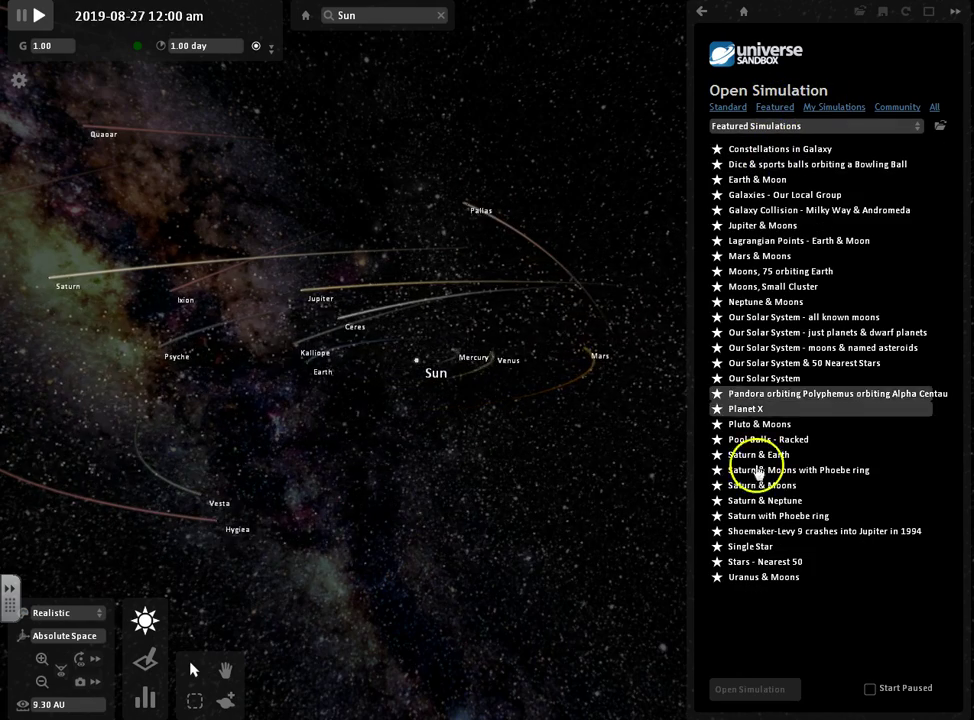
left_click(731, 111)
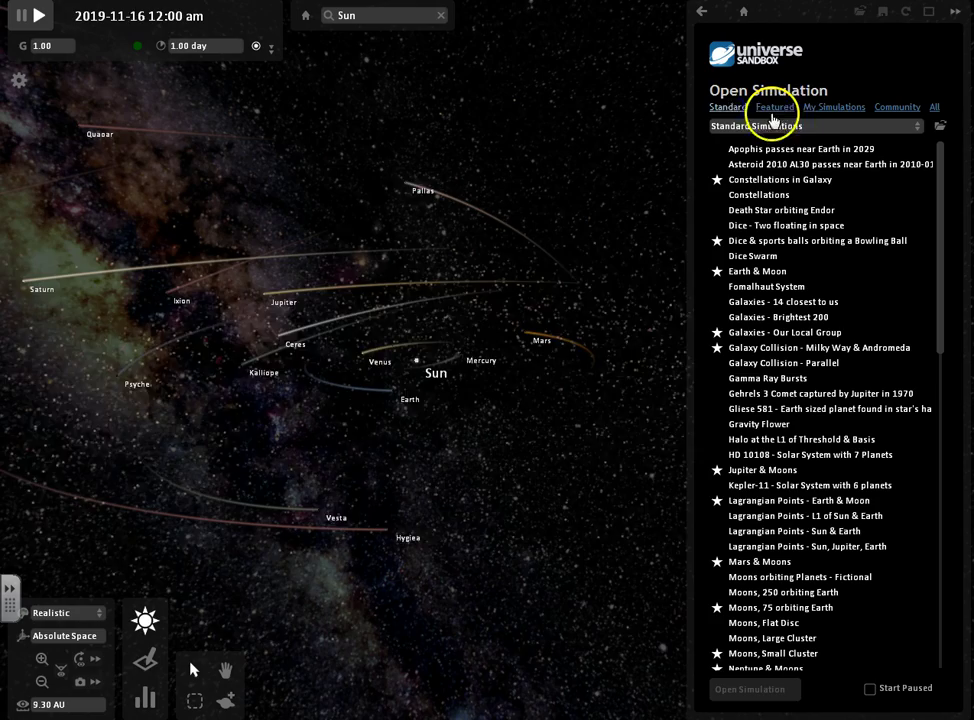
left_click(834, 107)
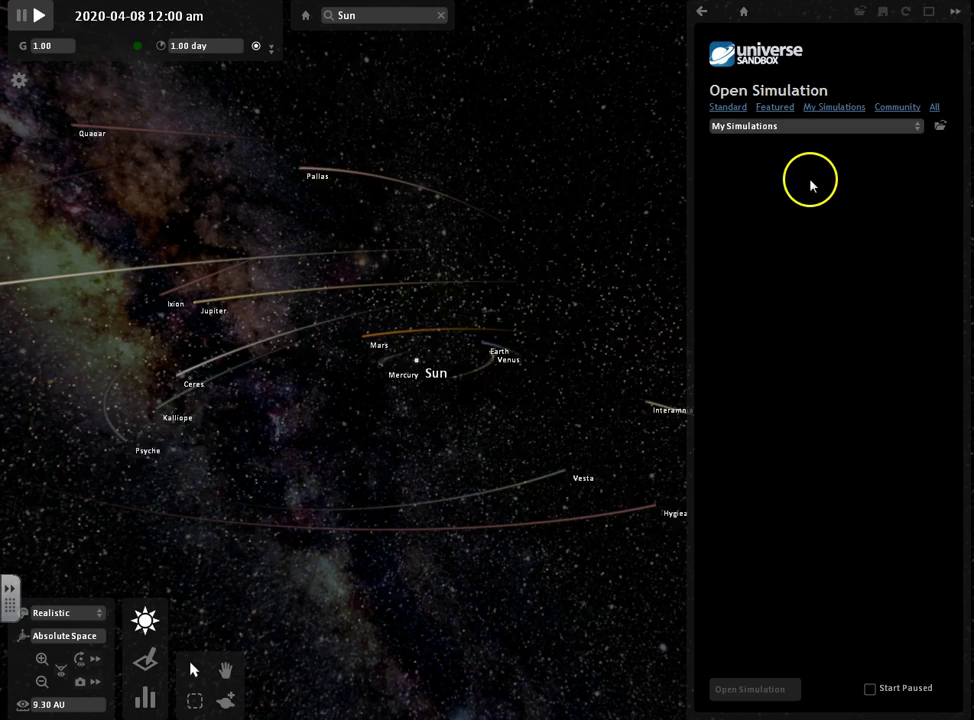
left_click(738, 108)
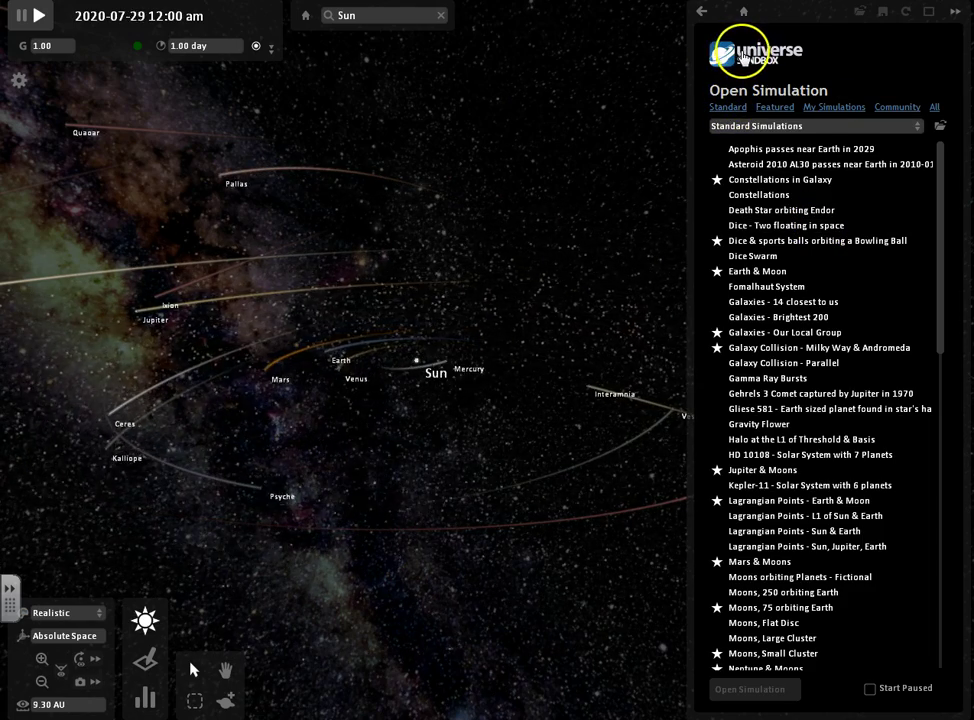
left_click(743, 58)
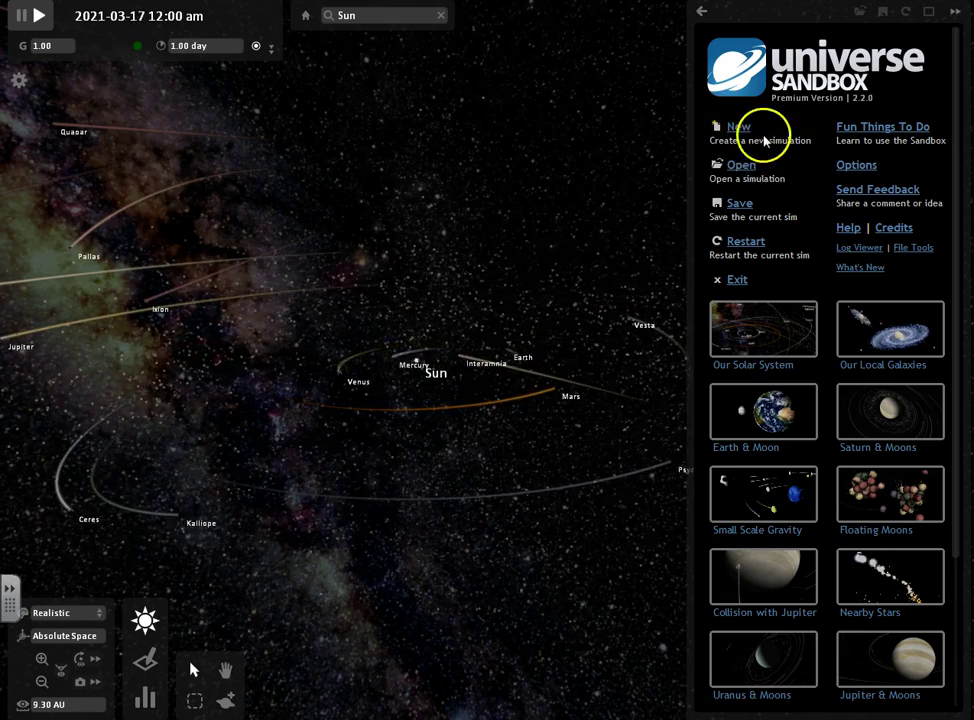
Step: Load Saturn & Moons, tilt the view around its rings, and reopen the side menu
left_click(895, 421)
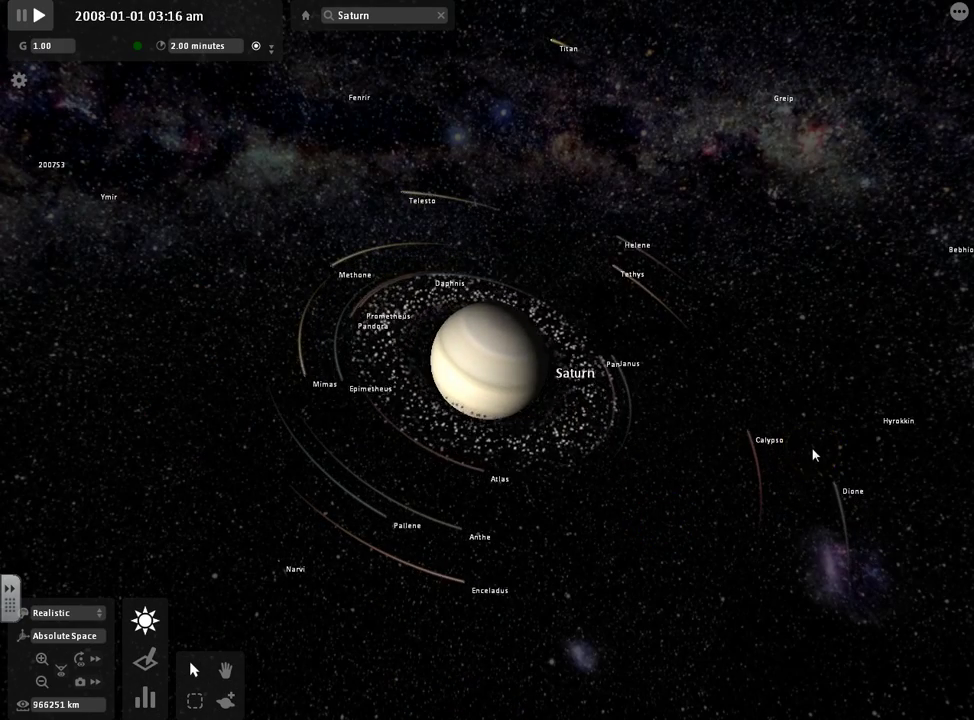
left_click_drag(374, 317, 441, 265)
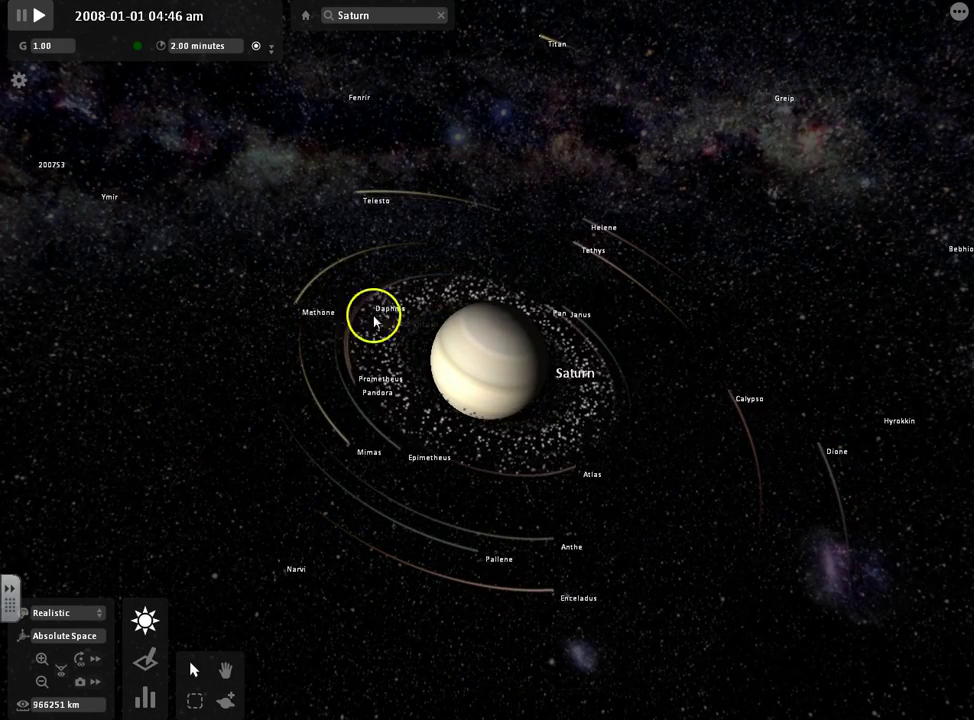
left_click(956, 18)
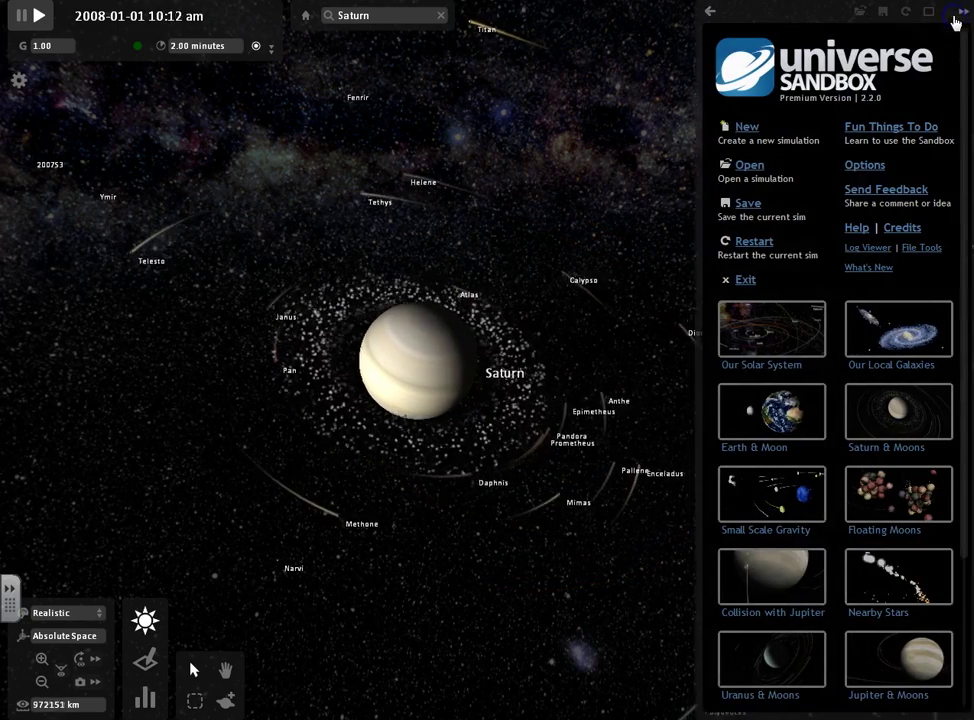
mouse_move(793, 224)
left_mouse_down()
mouse_move(305, 305)
mouse_move(267, 374)
mouse_move(532, 540)
mouse_move(880, 467)
left_mouse_up()
scroll(865, 463, "down", 3)
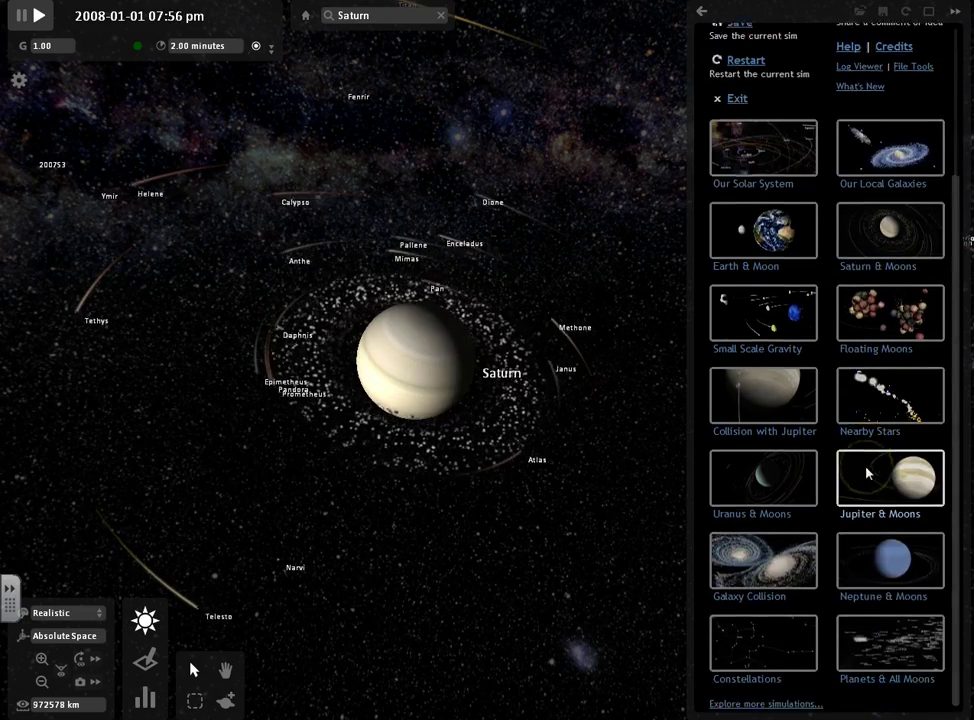
scroll(867, 473, "up", 3)
mouse_move(474, 424)
left_mouse_down()
mouse_move(390, 346)
mouse_move(524, 574)
mouse_move(517, 93)
mouse_move(692, 14)
left_mouse_up()
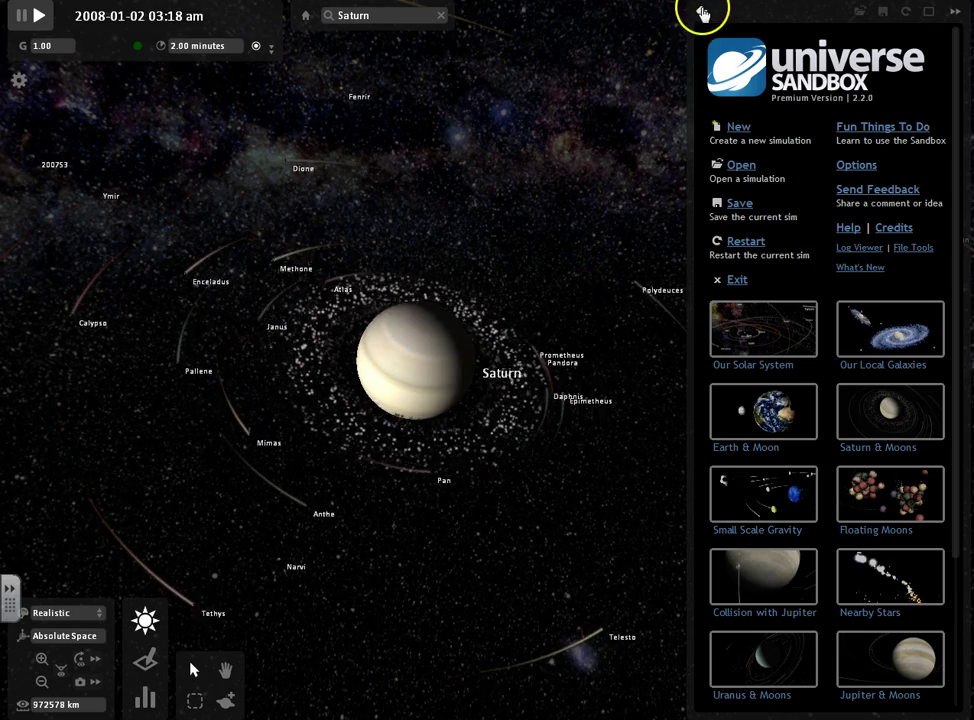
left_click(413, 383)
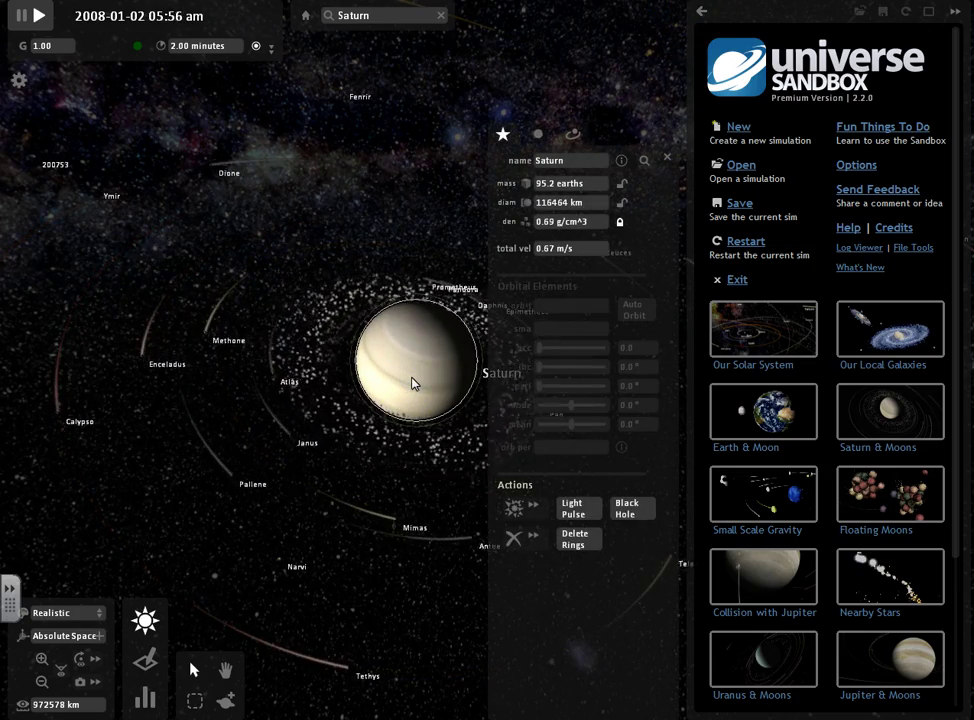
left_click(419, 372)
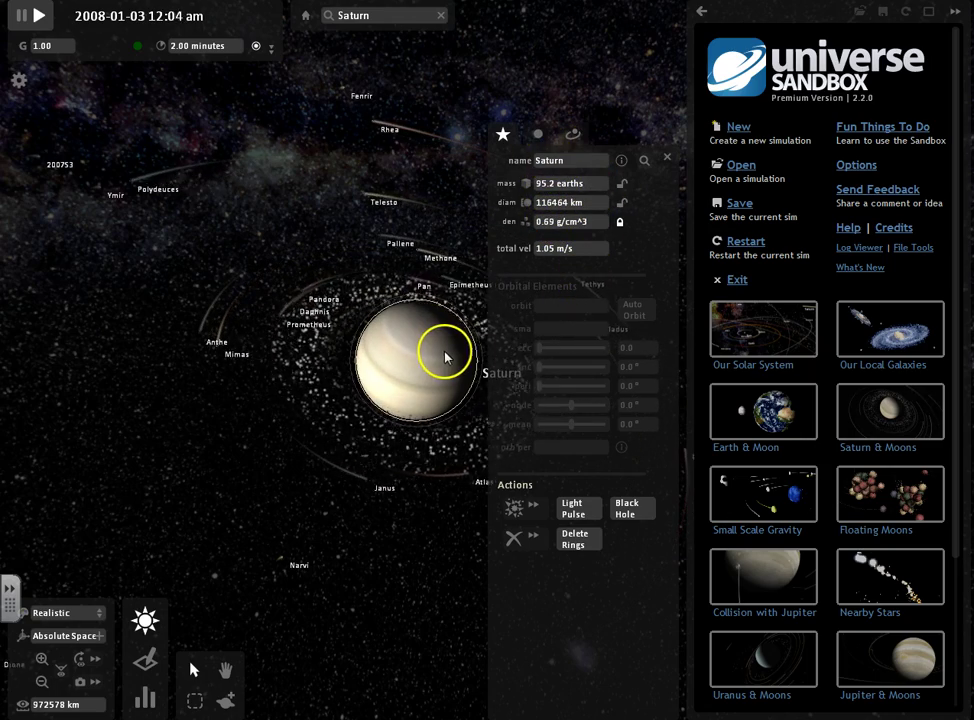
left_click(538, 136)
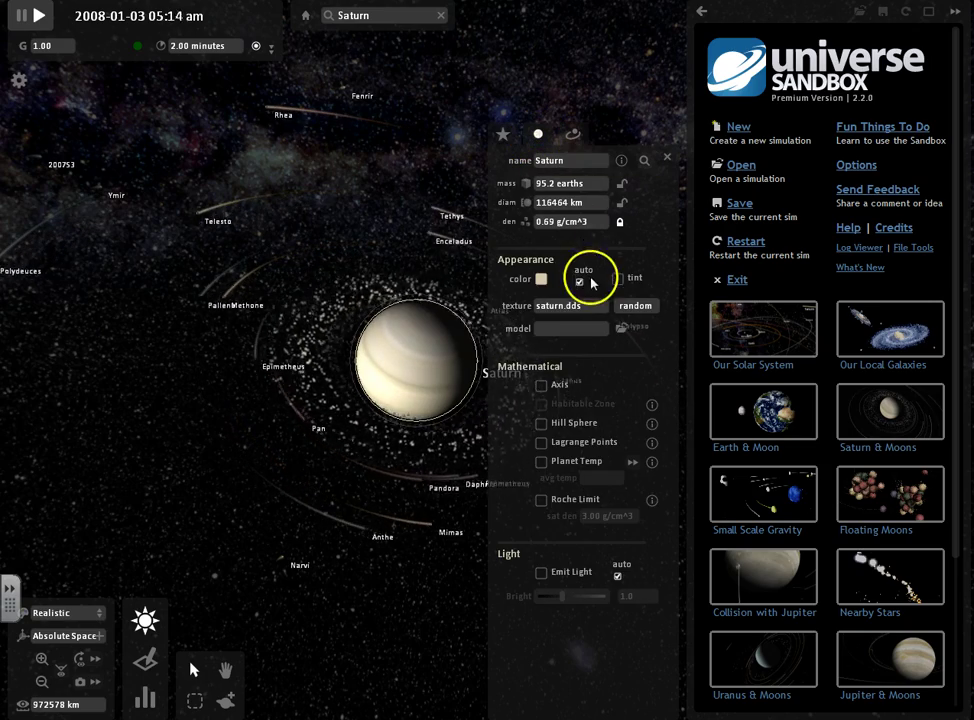
left_click(573, 135)
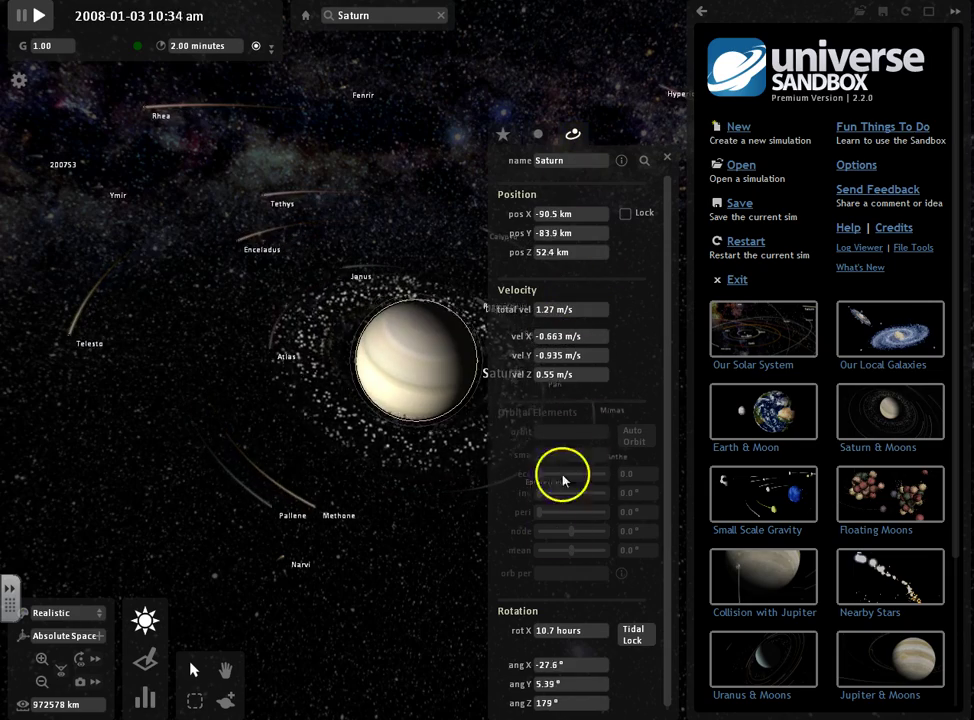
left_click(514, 142)
left_click(667, 158)
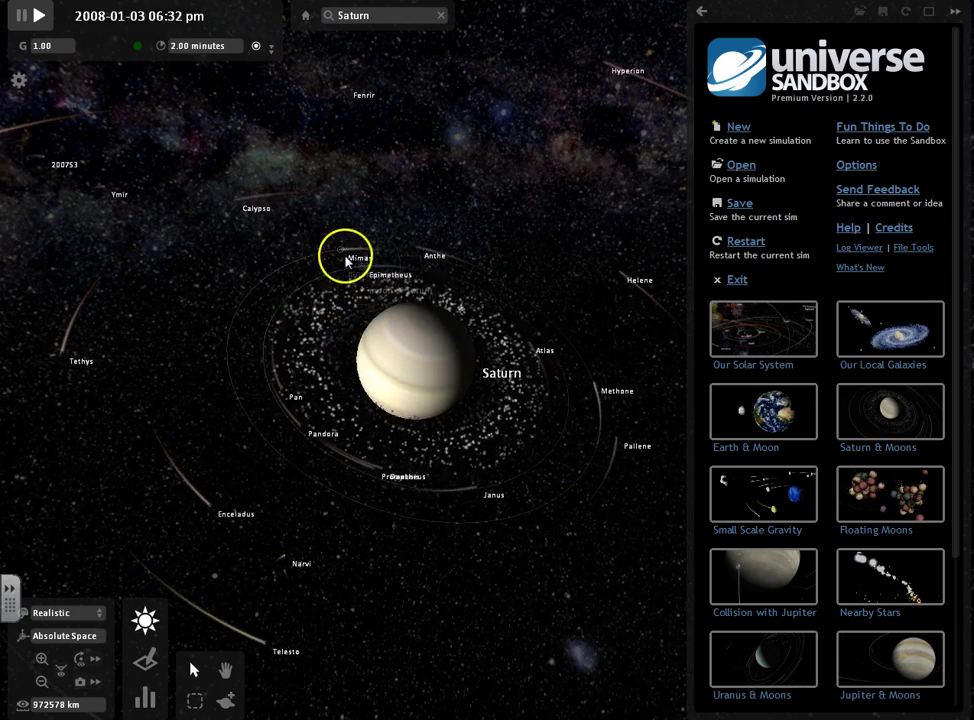
left_click(272, 284)
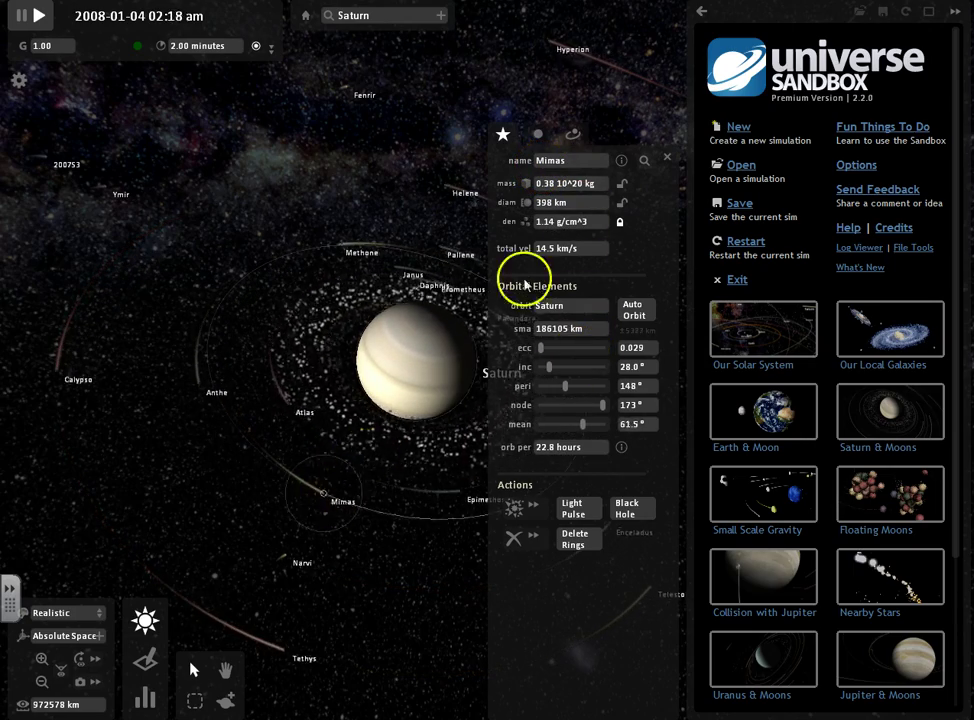
left_click(667, 160)
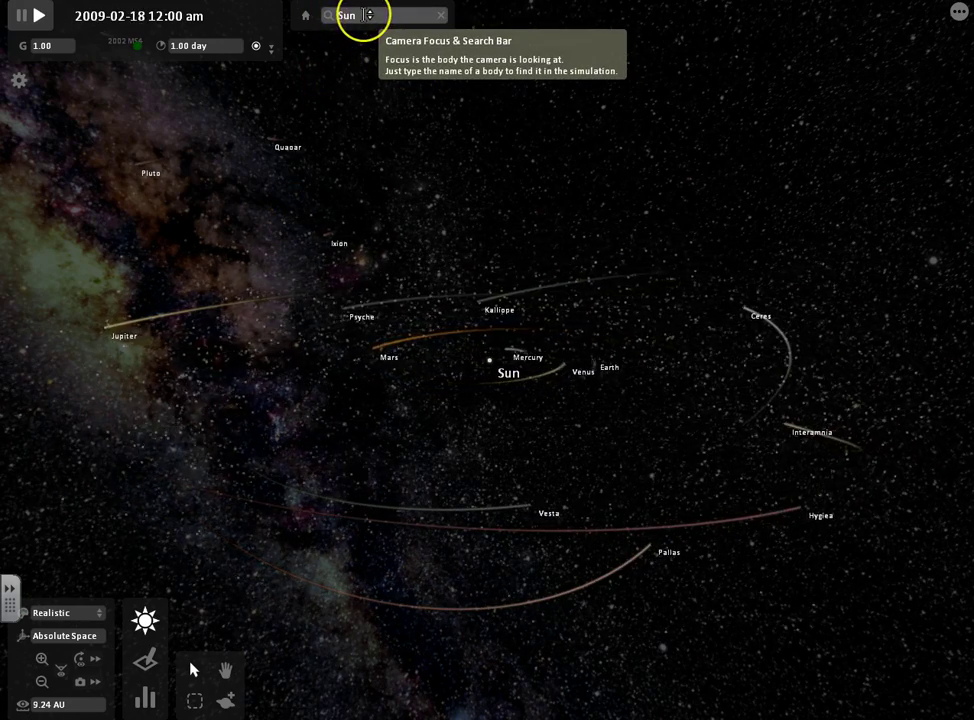
Step: Search 'earth' and select Earth to centre the camera on it
left_click_drag(360, 15, 358, 66)
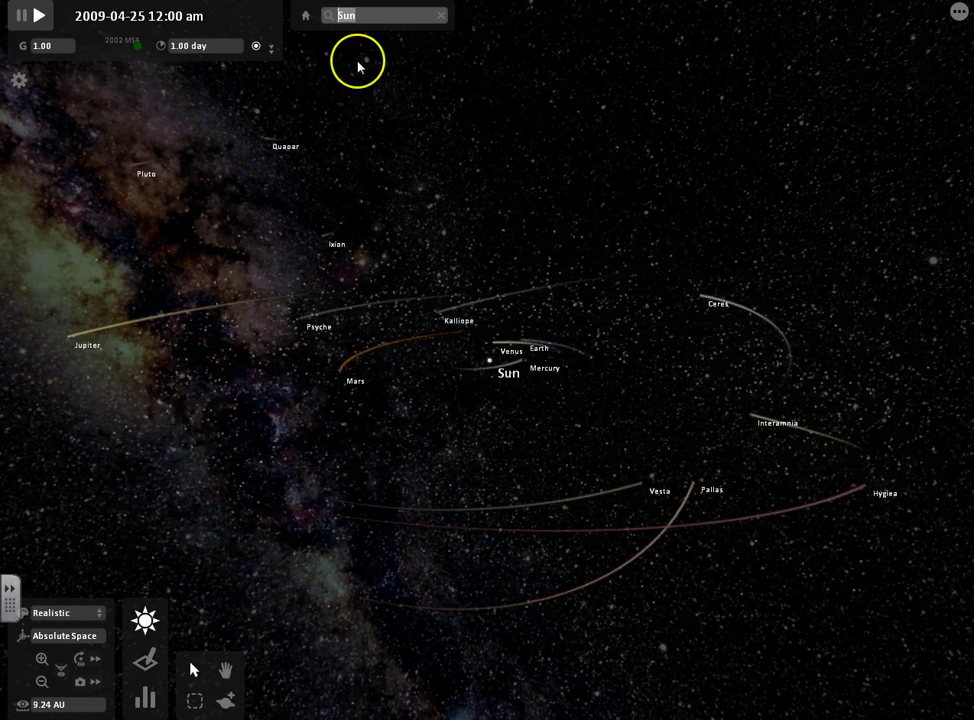
type("earth")
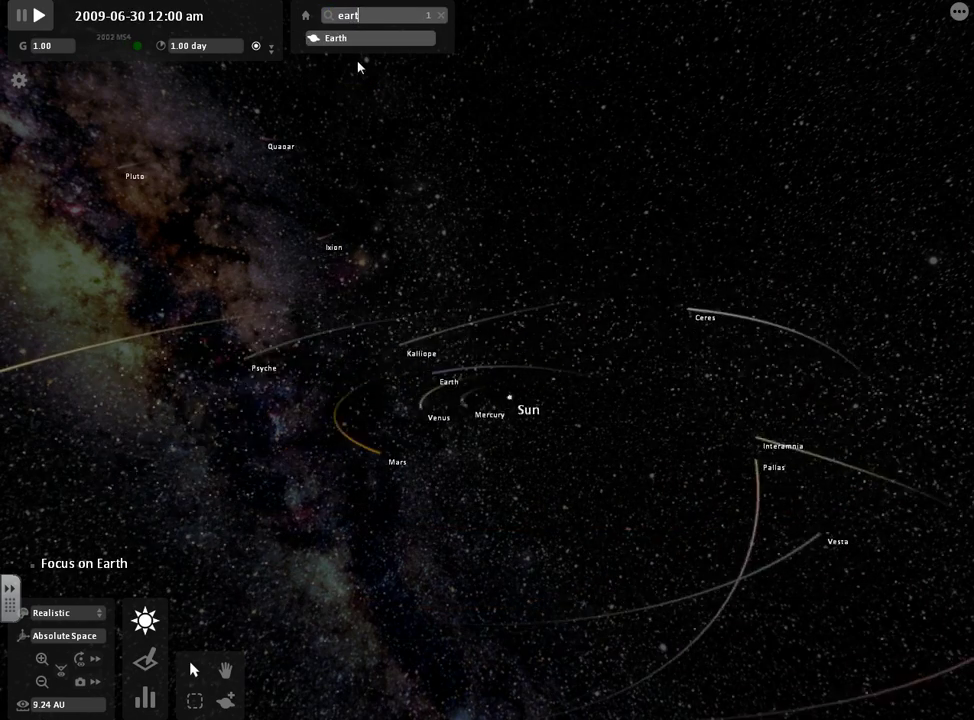
left_click(345, 40)
left_click(452, 135)
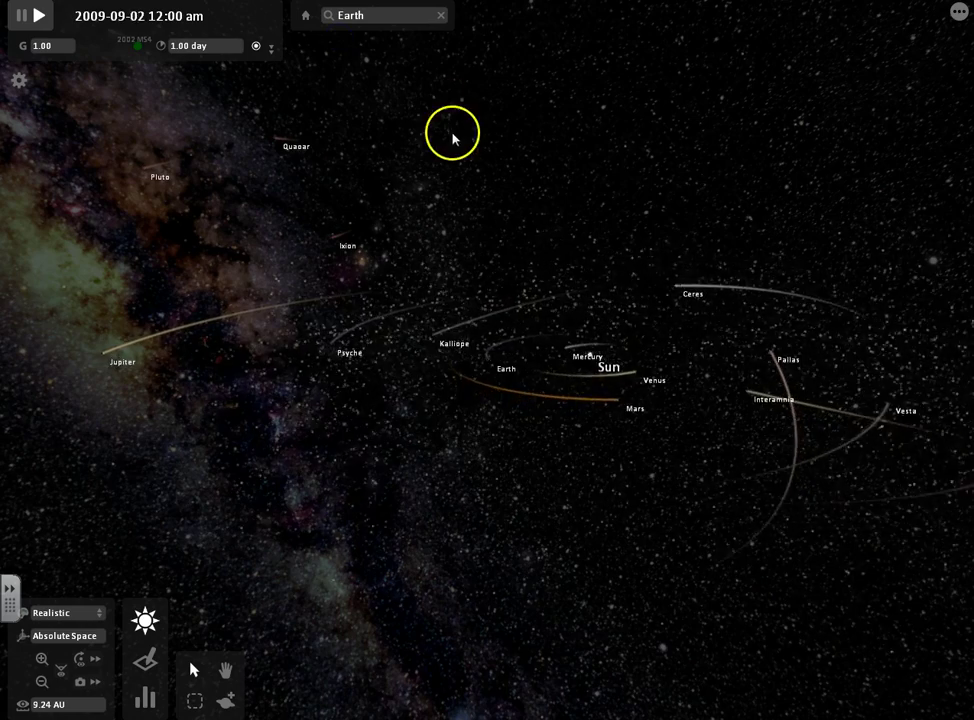
left_click(497, 431)
left_click(493, 380)
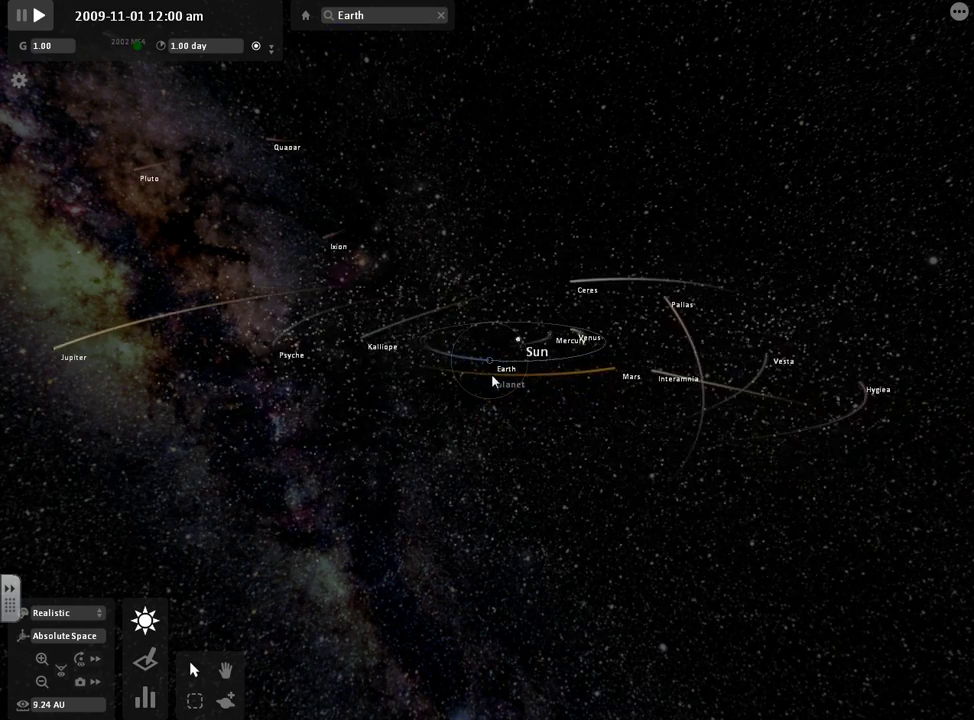
Step: Search 'sun' and focus the view back on the Sun
left_click(381, 40)
left_click(291, 15)
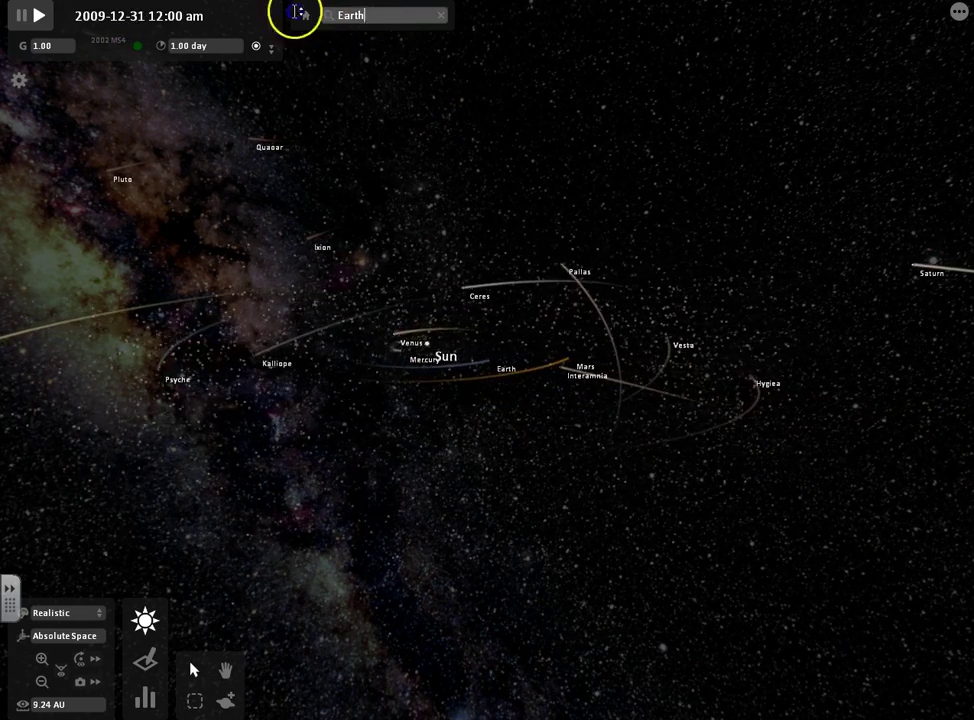
type("sun")
key("Return")
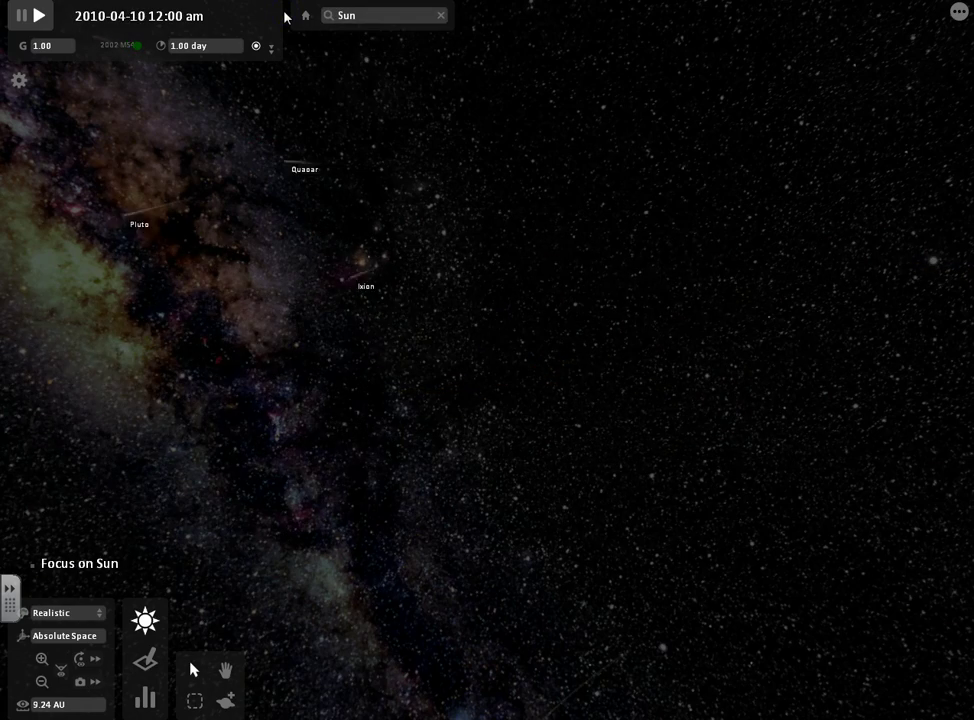
left_click_drag(441, 228, 364, 390)
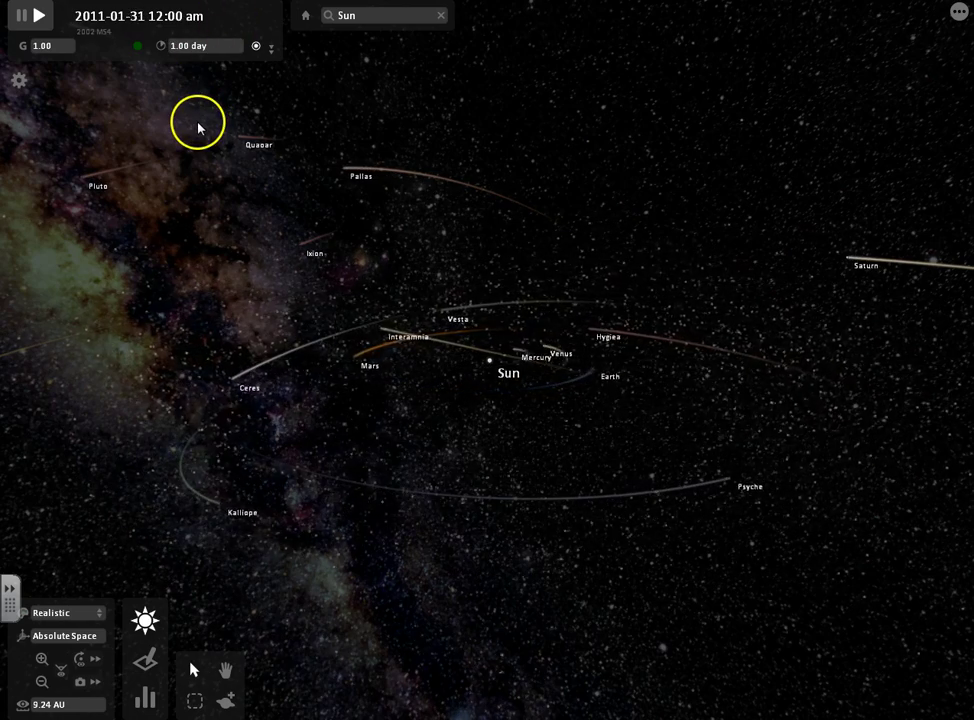
Step: Expand the time panel's extra settings and adjust the speed-accuracy slider
left_click(270, 49)
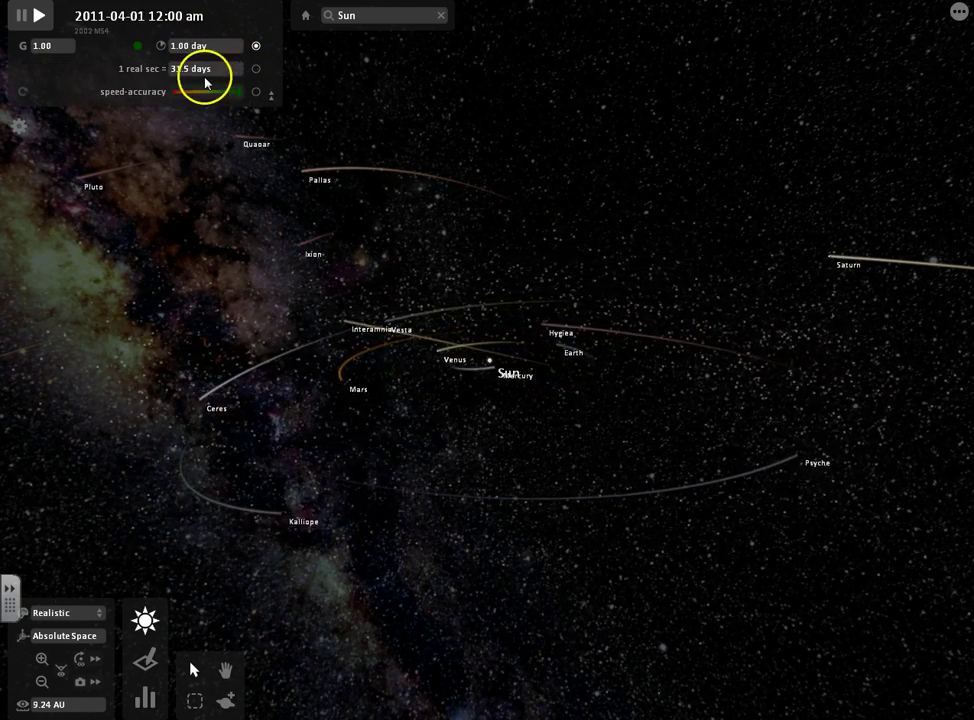
left_click_drag(205, 82, 135, 87)
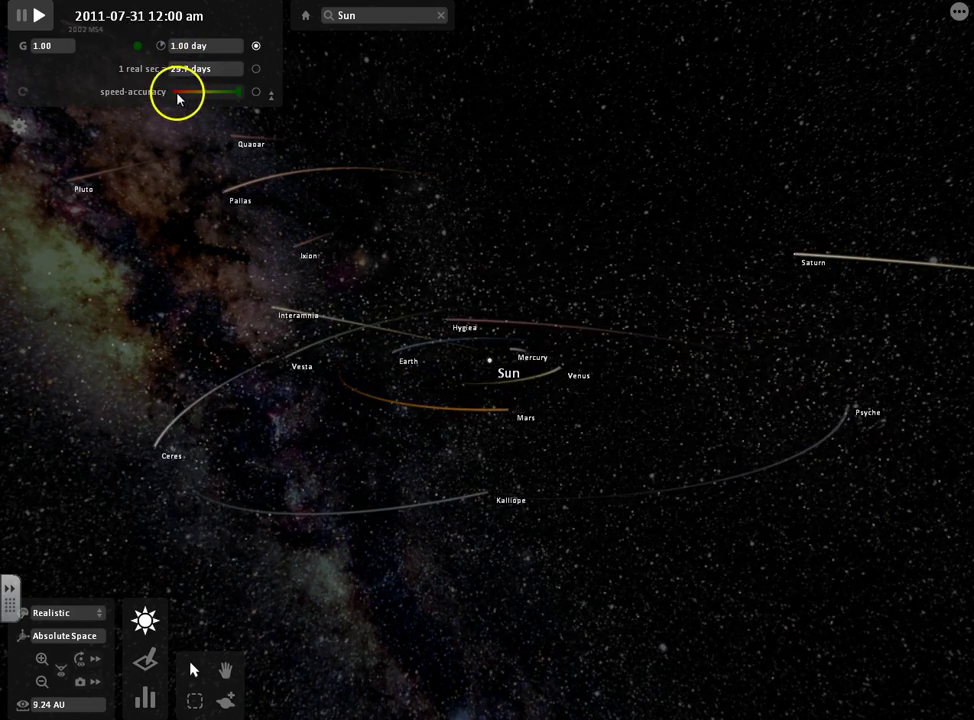
mouse_move(178, 97)
left_mouse_down()
mouse_move(243, 96)
mouse_move(200, 100)
left_mouse_up()
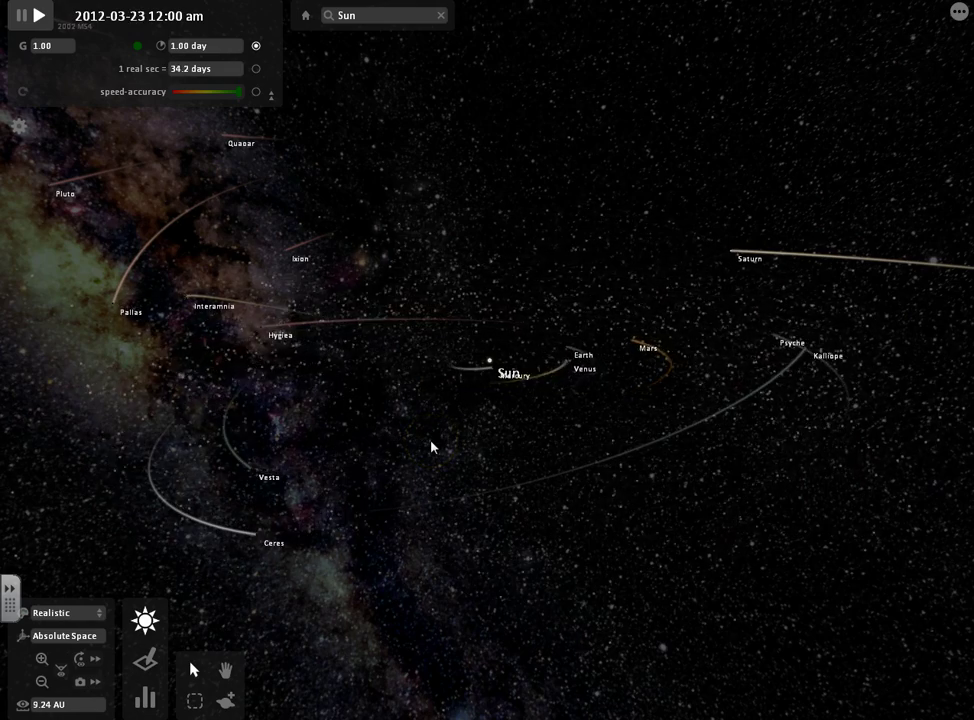
left_click(311, 341)
left_click(18, 127)
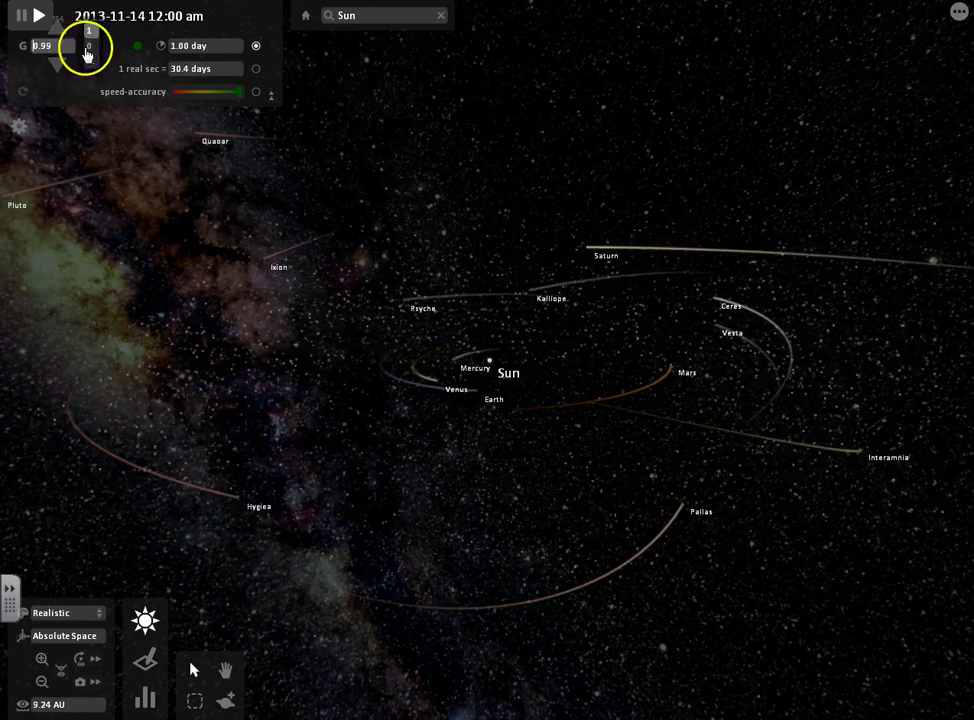
Step: Set gravity G to 2.00, then tilt the view so the orbits appear as ellipses
left_click(68, 49)
left_click(59, 27)
type("2")
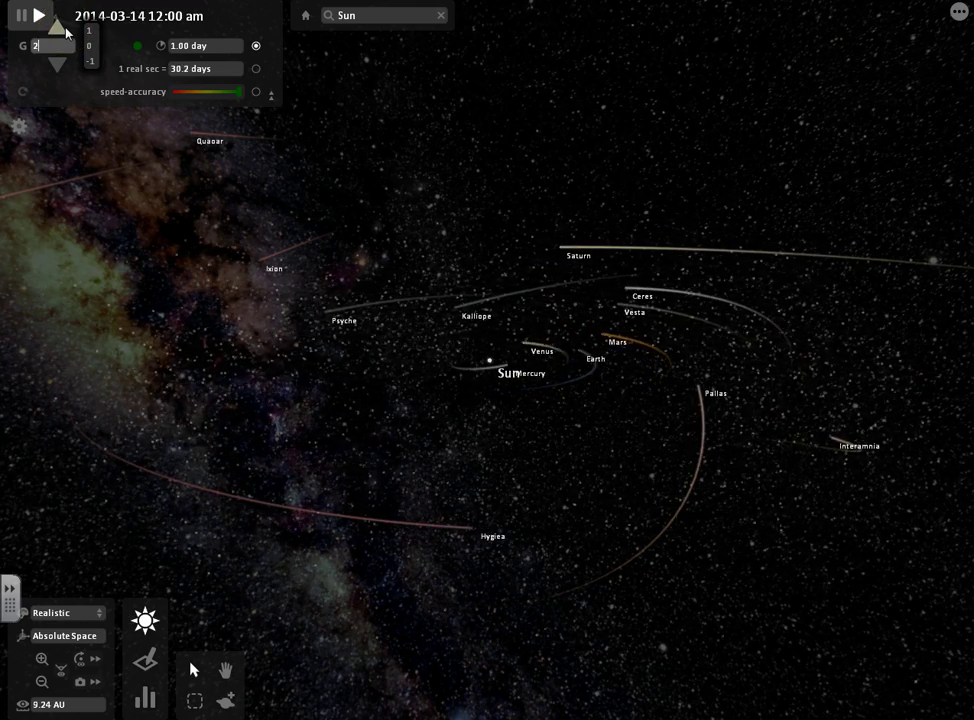
key("Return")
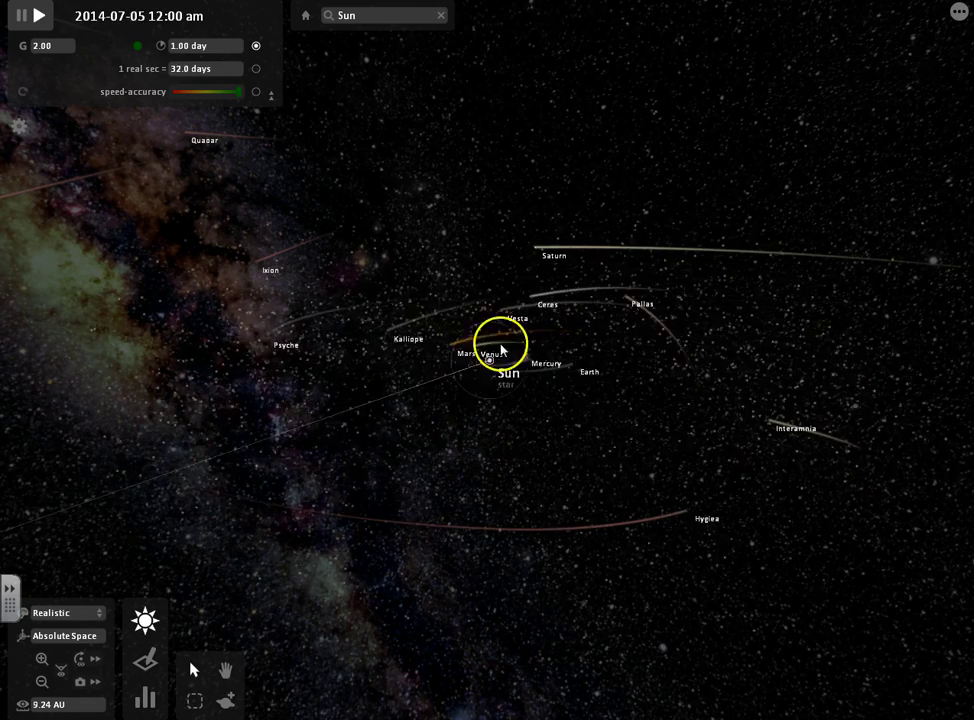
left_click(517, 374)
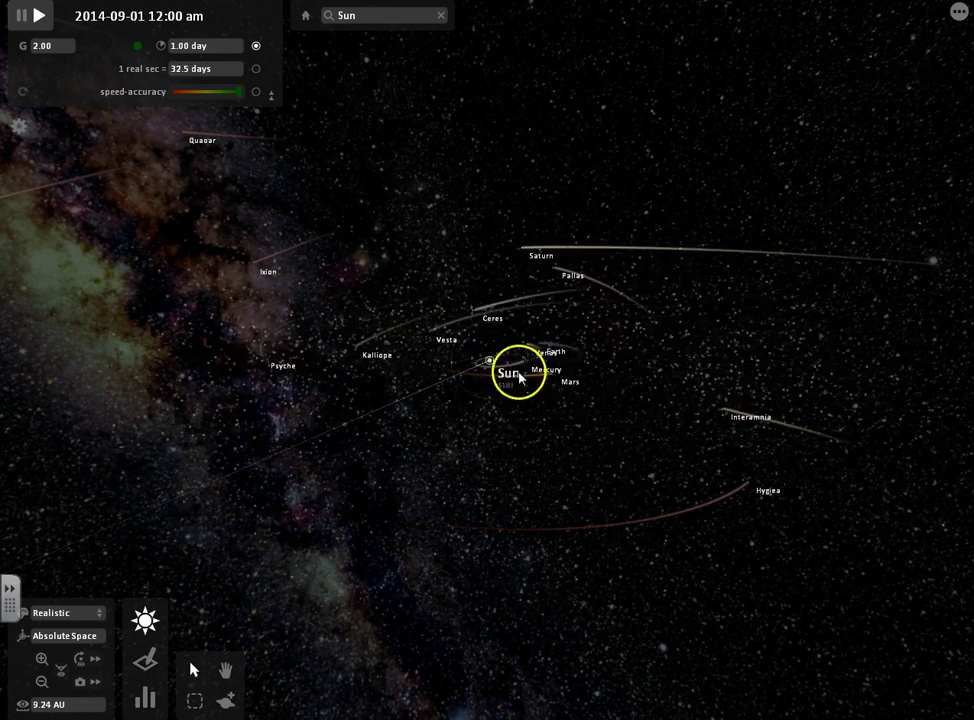
left_click(569, 537)
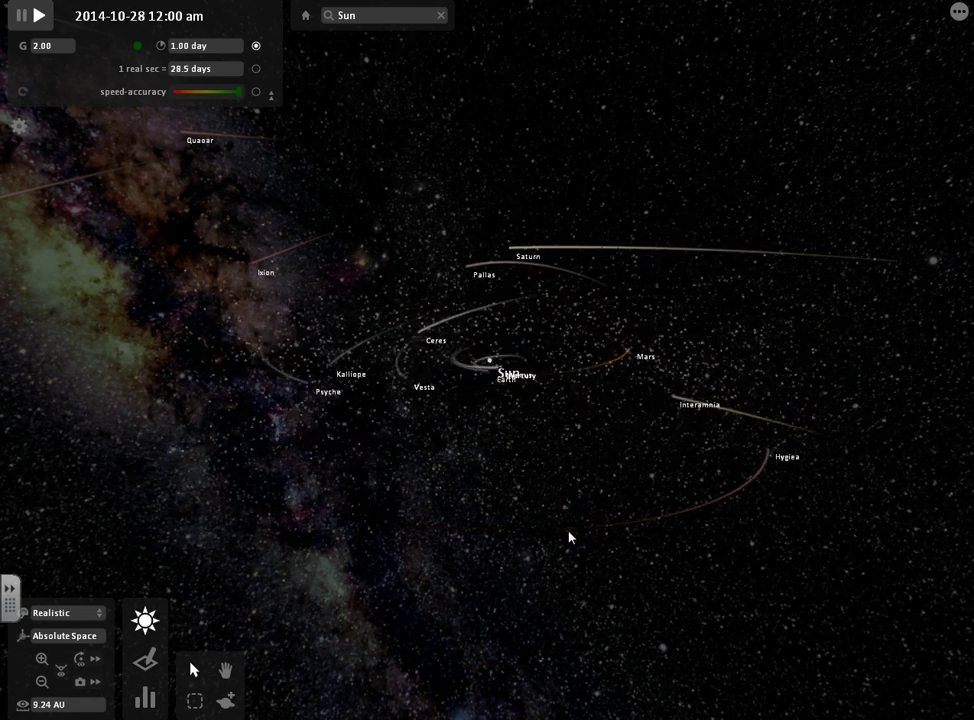
mouse_move(569, 535)
left_mouse_down()
mouse_move(656, 435)
mouse_move(469, 282)
mouse_move(252, 624)
left_mouse_up()
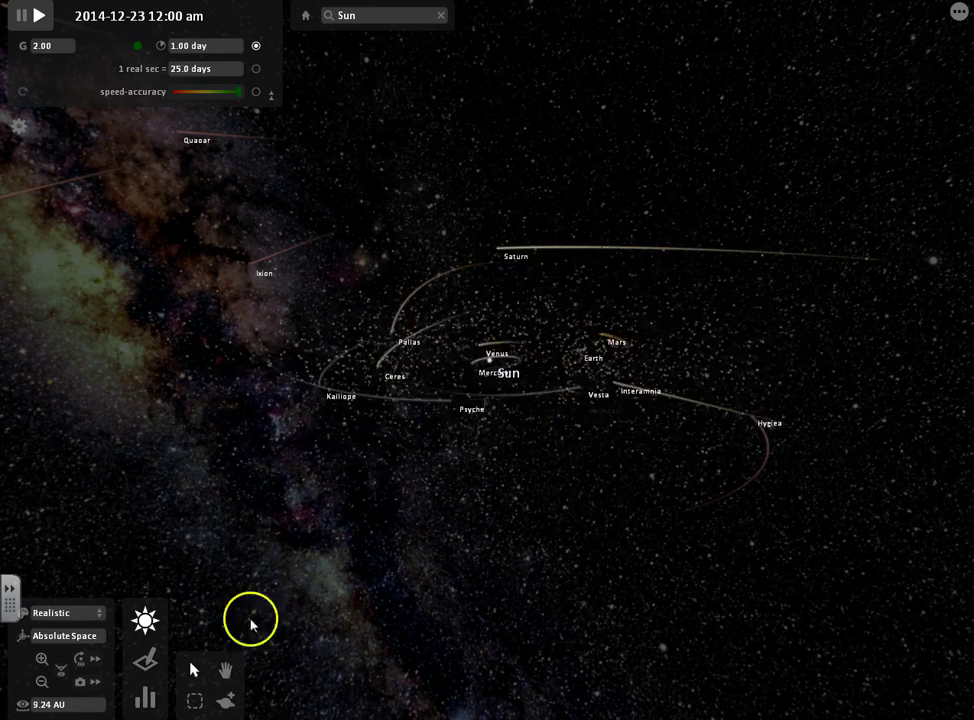
left_click_drag(43, 48, 63, 47)
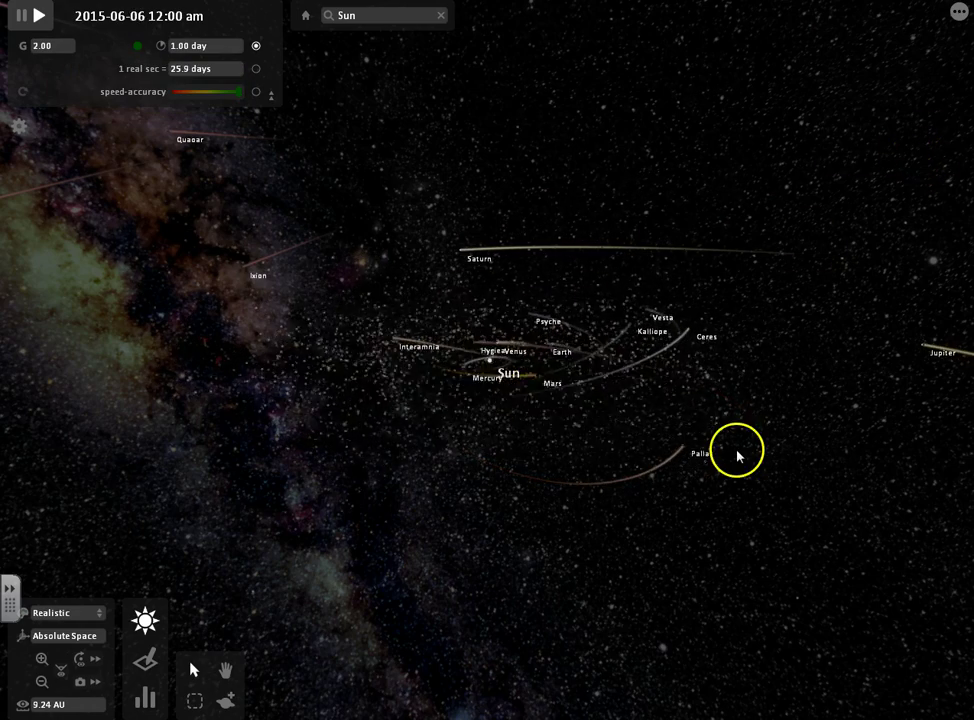
Step: Load the Our Solar System simulation and reopen the main menu
left_click(960, 17)
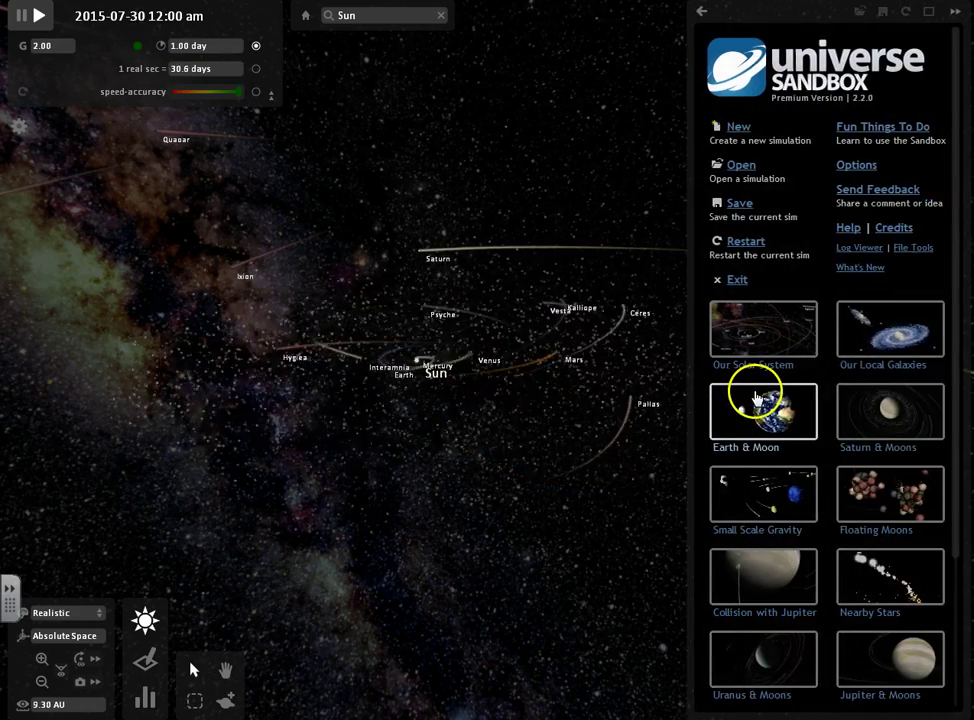
left_click(409, 583)
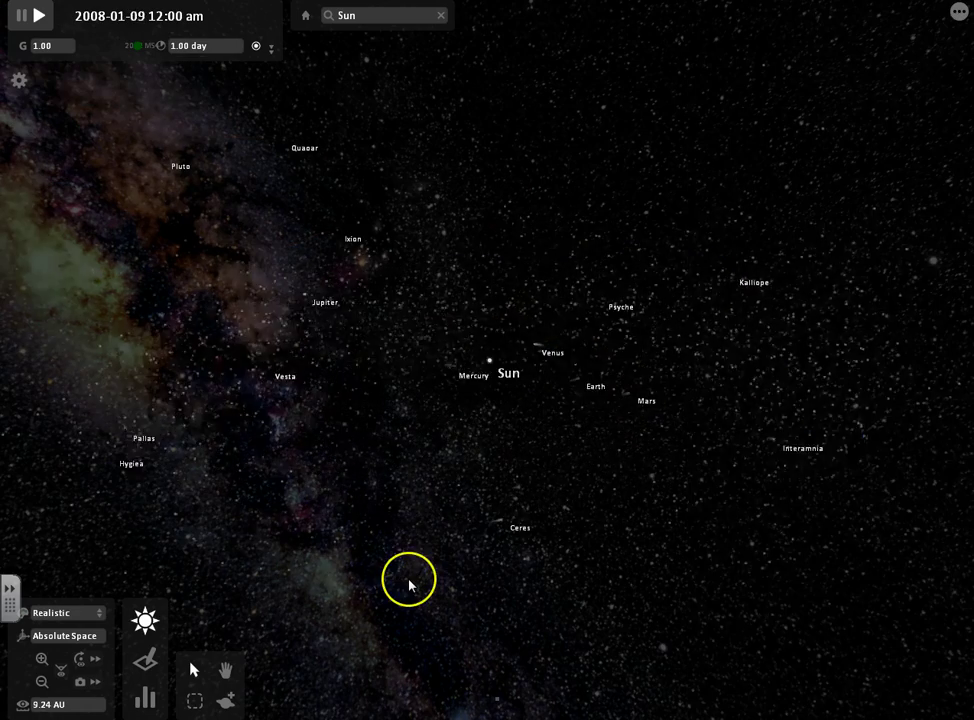
left_click(959, 12)
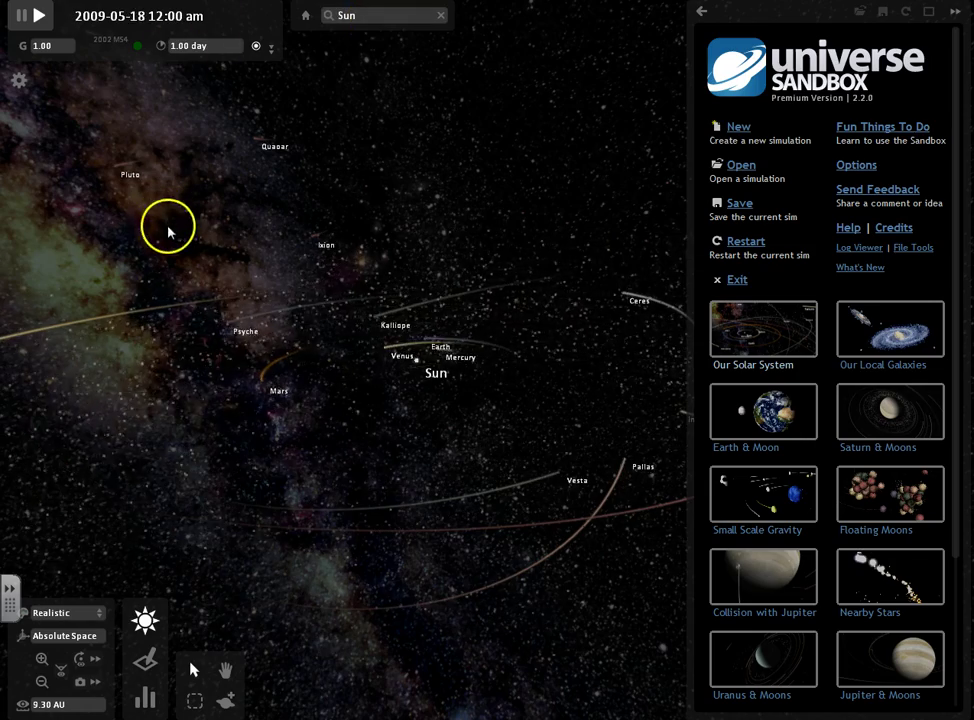
Step: In Simulation Options, clear the orbit trails and erase all impact marks
left_click(19, 85)
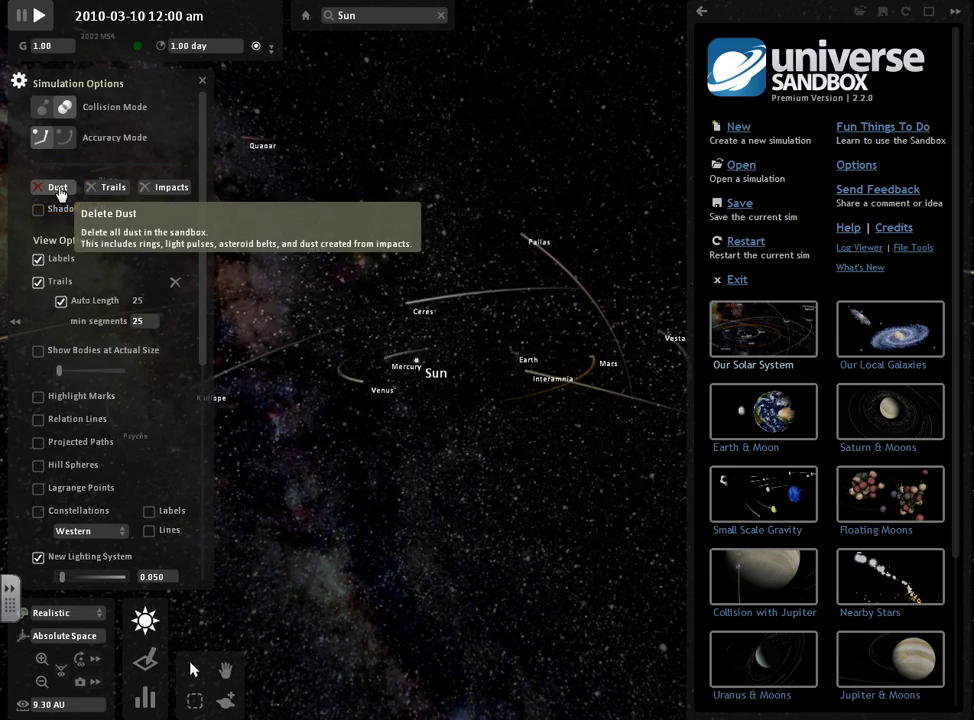
left_click(104, 189)
left_click(157, 196)
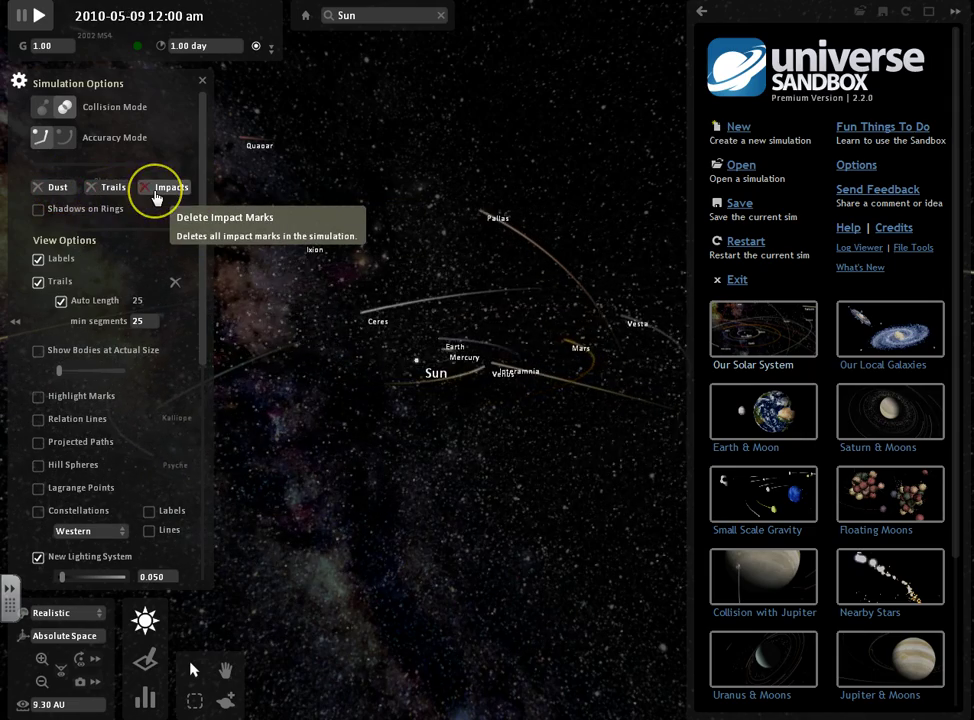
left_click(408, 370)
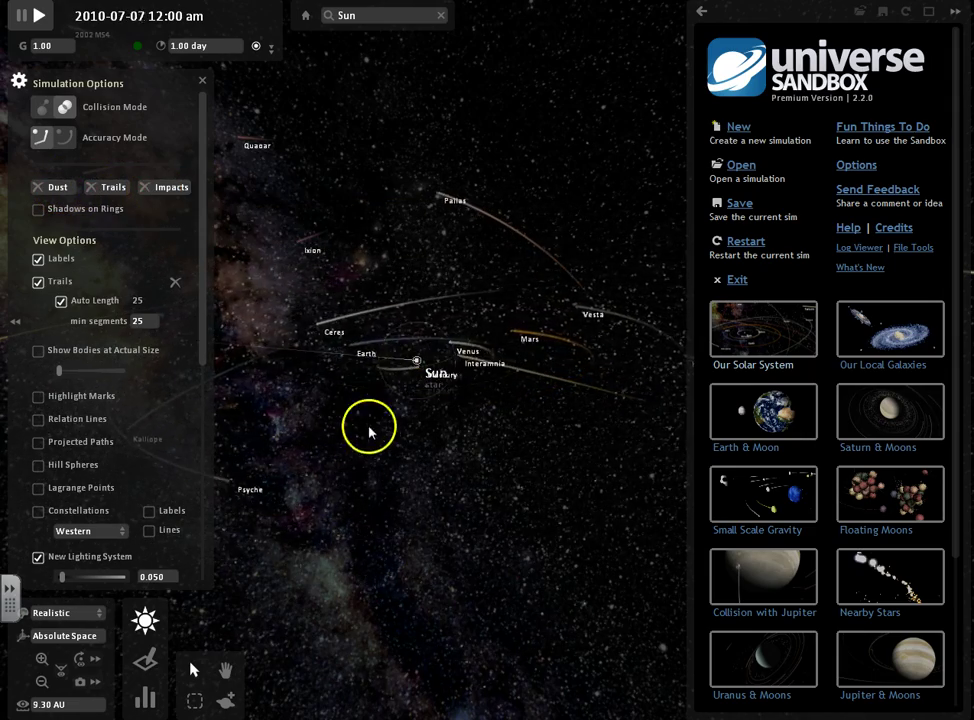
left_click(145, 190)
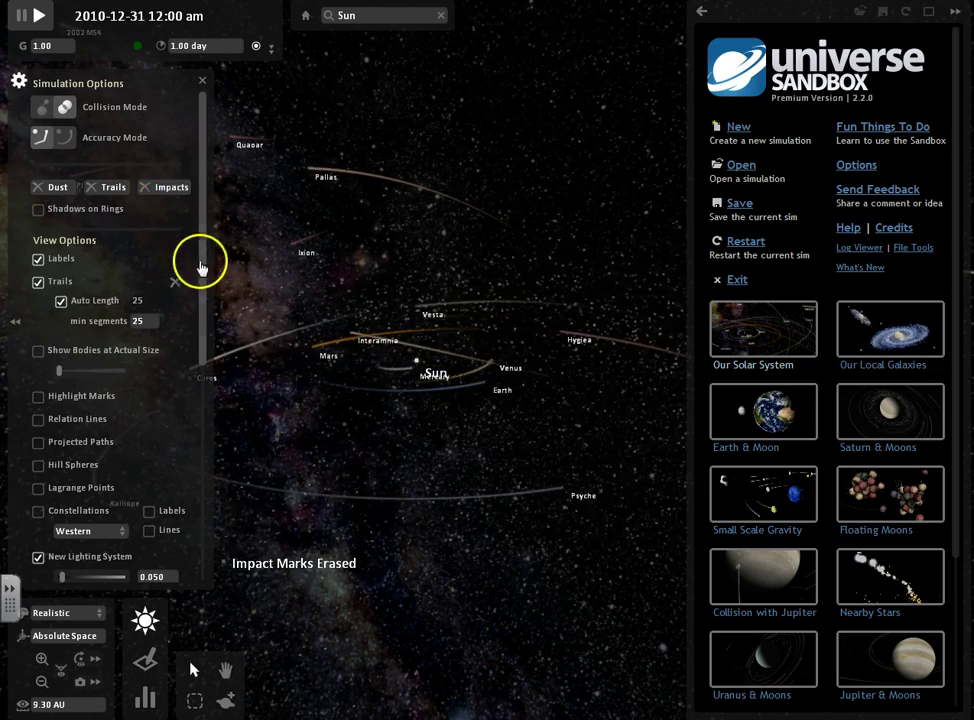
left_click_drag(200, 261, 200, 305)
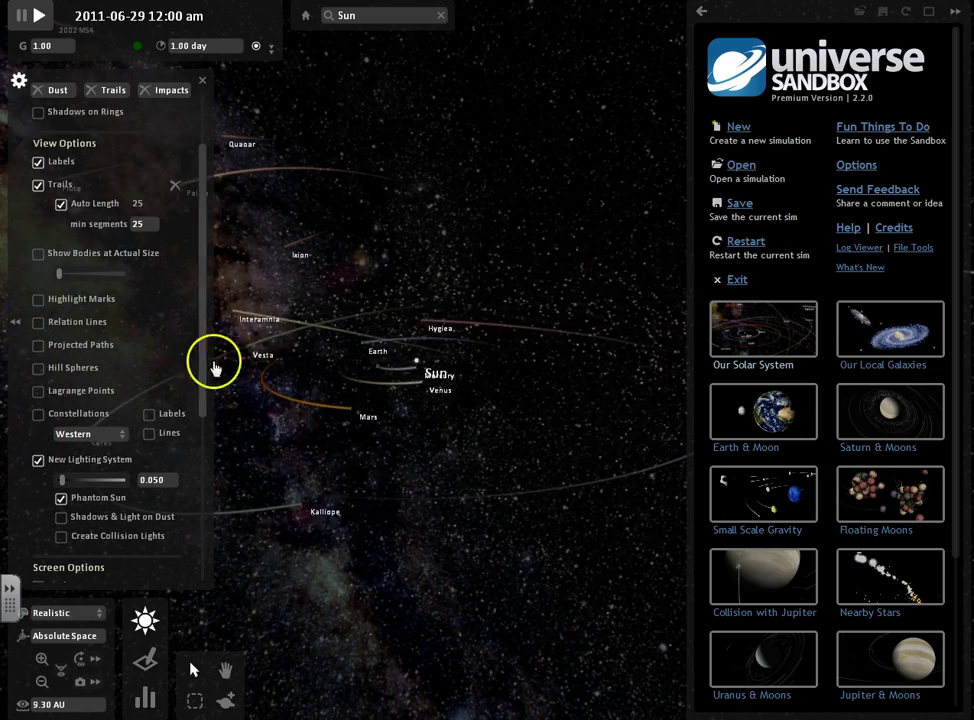
left_click_drag(202, 300, 200, 477)
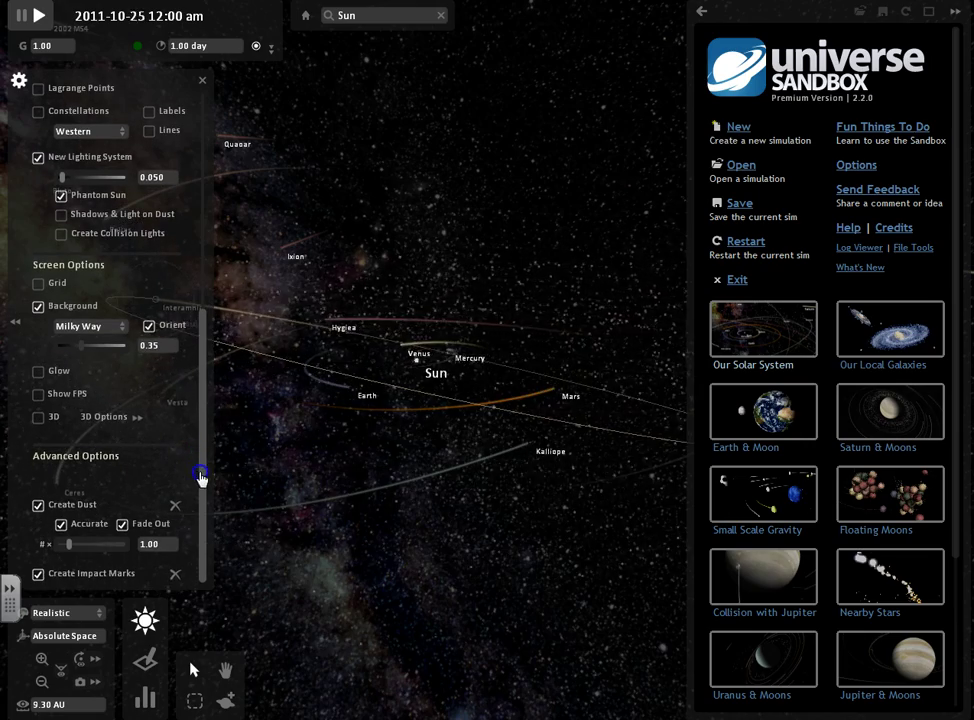
left_click(78, 326)
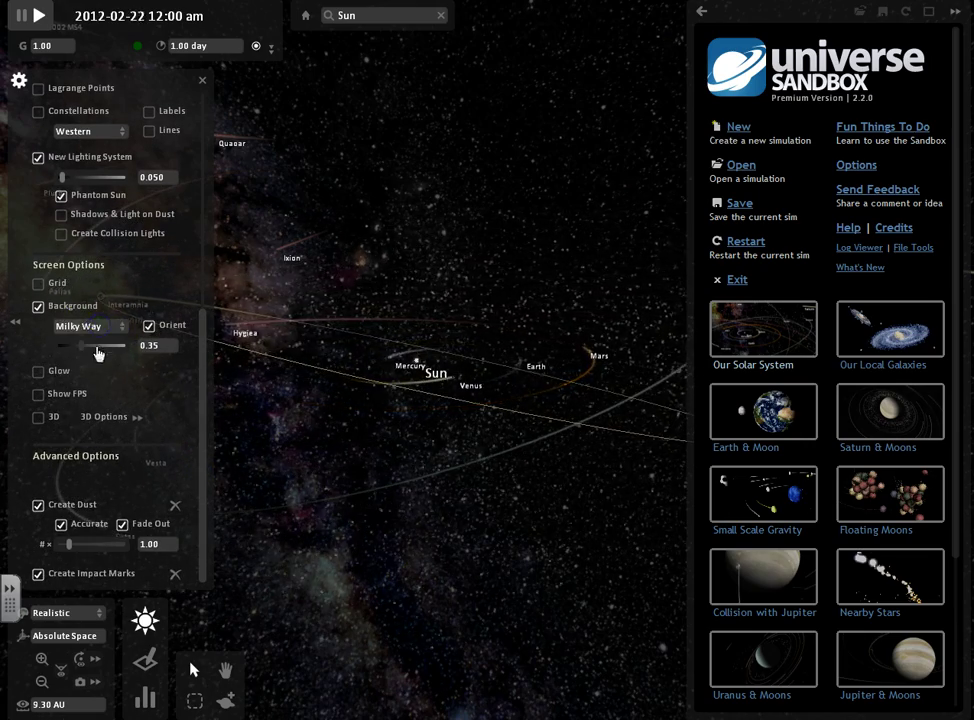
left_click(139, 449)
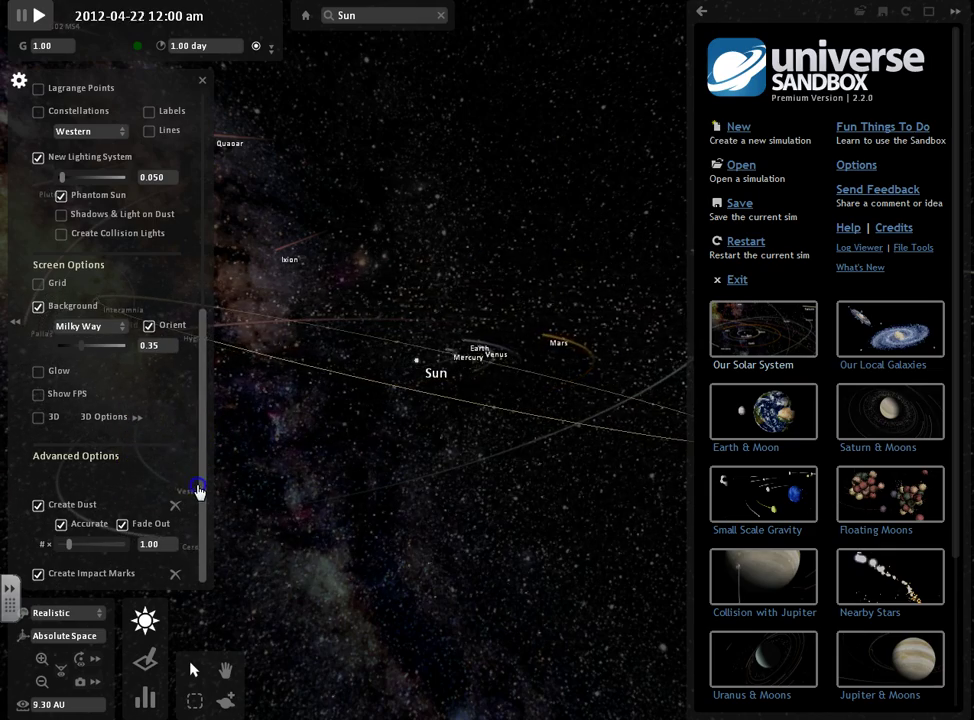
left_click_drag(198, 489, 204, 88)
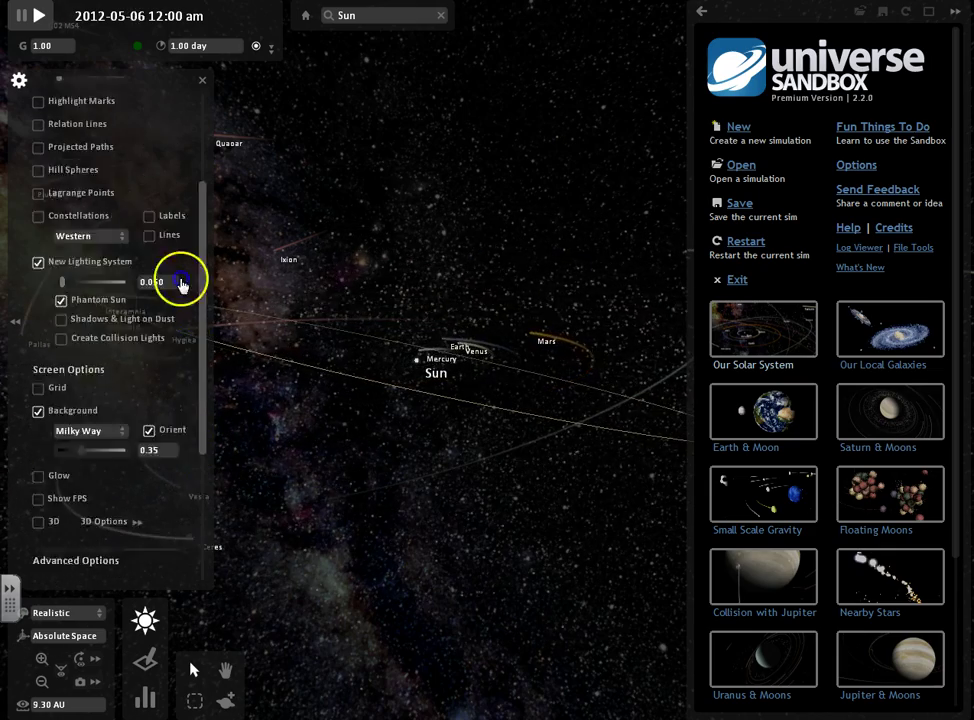
left_click(202, 83)
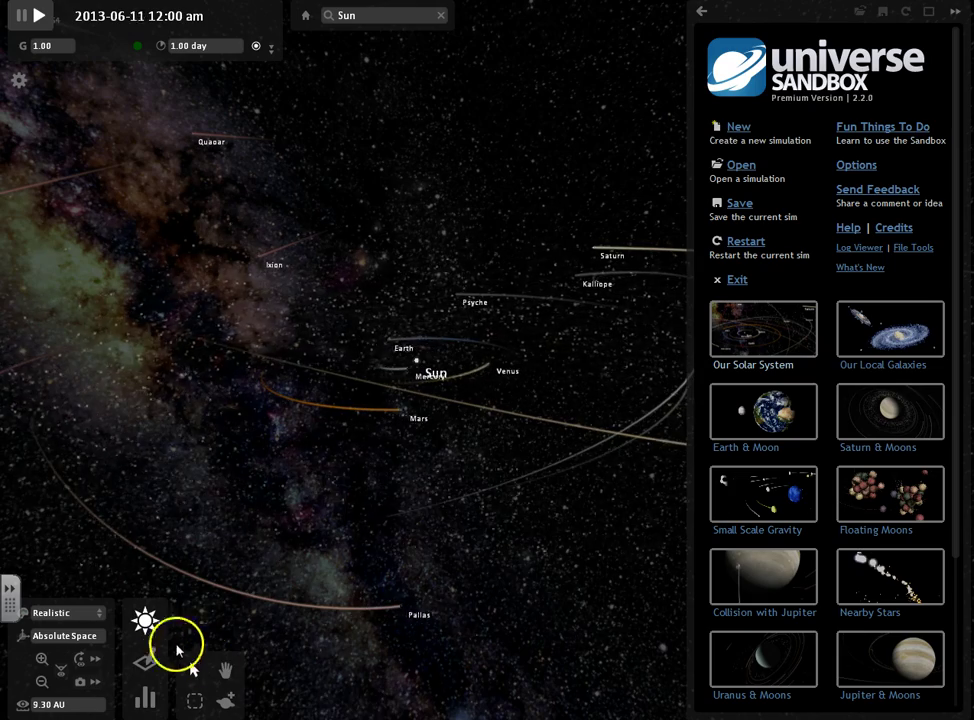
left_click(82, 668)
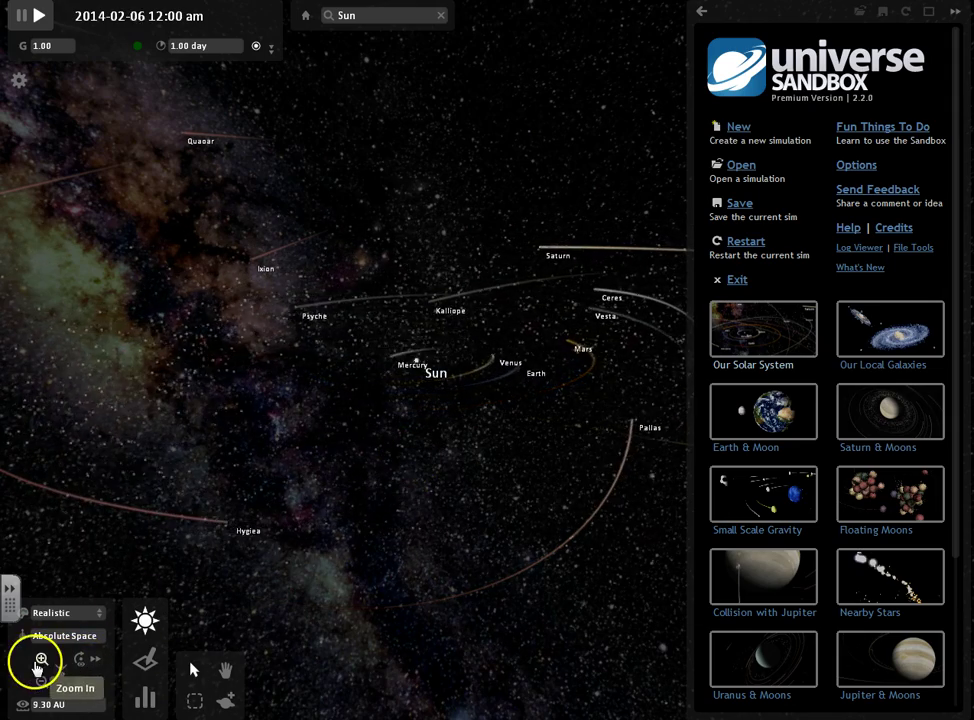
scroll(339, 486, "up", 5)
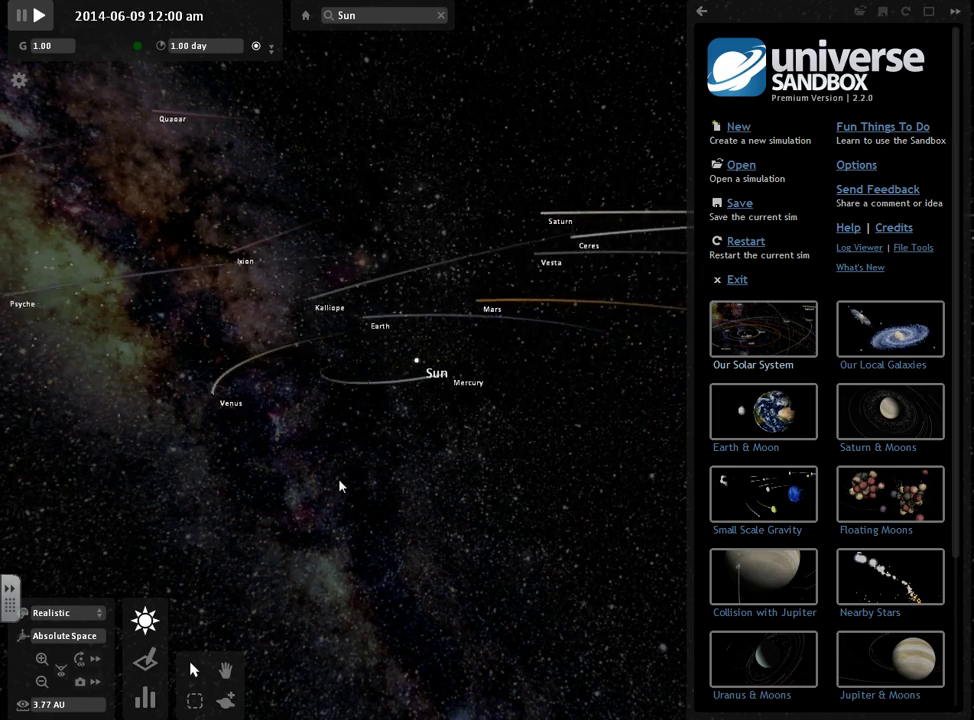
scroll(339, 486, "down", 3)
left_click(321, 484)
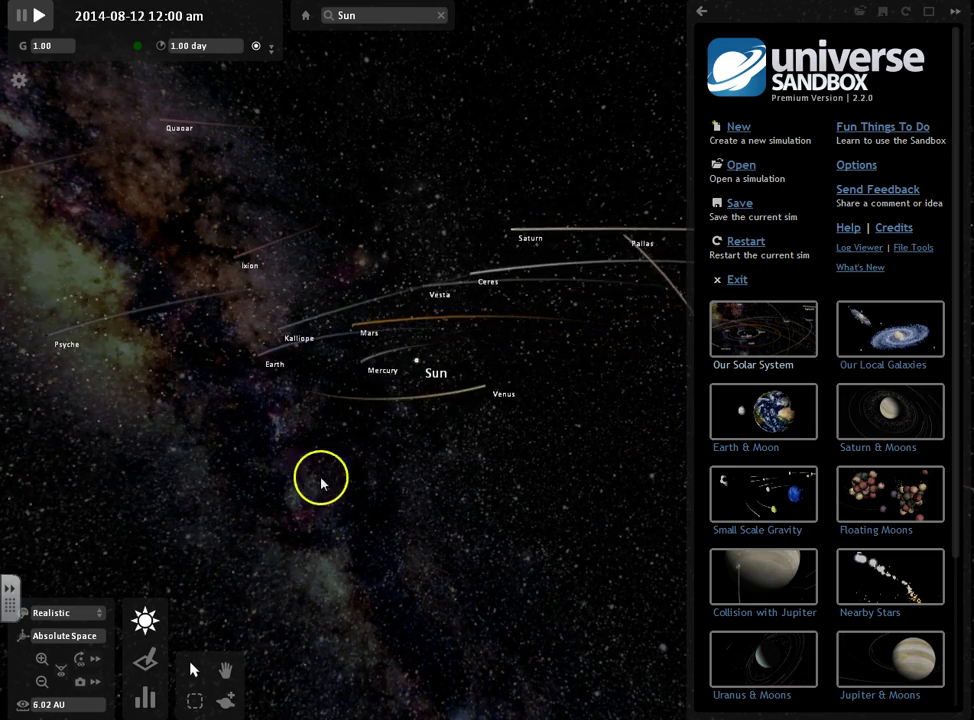
left_click_drag(321, 484, 244, 436)
left_click(278, 404)
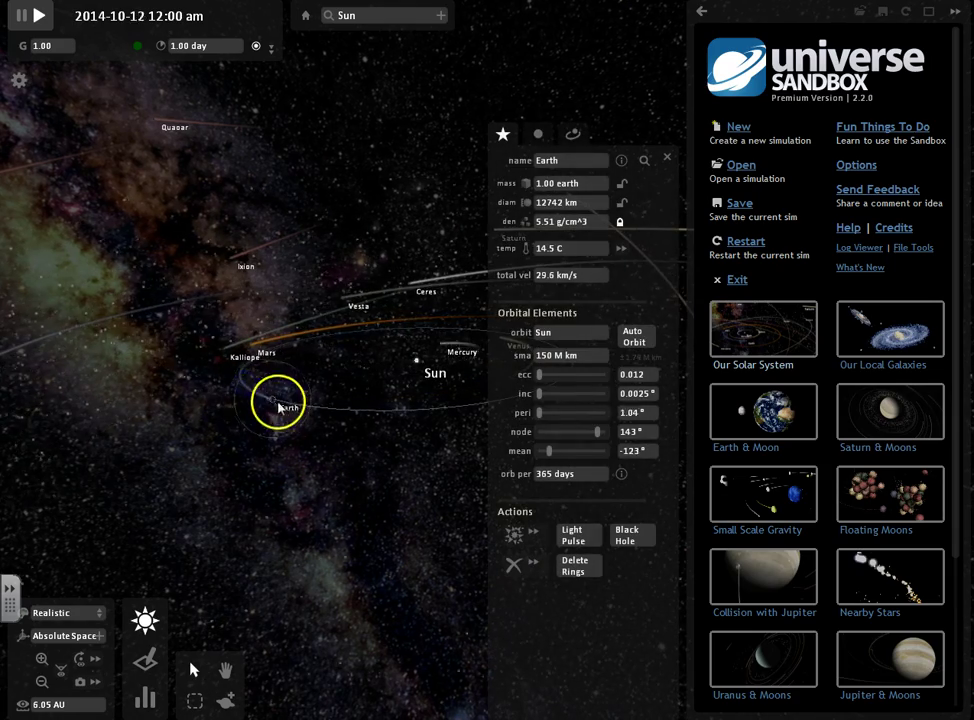
left_click(667, 157)
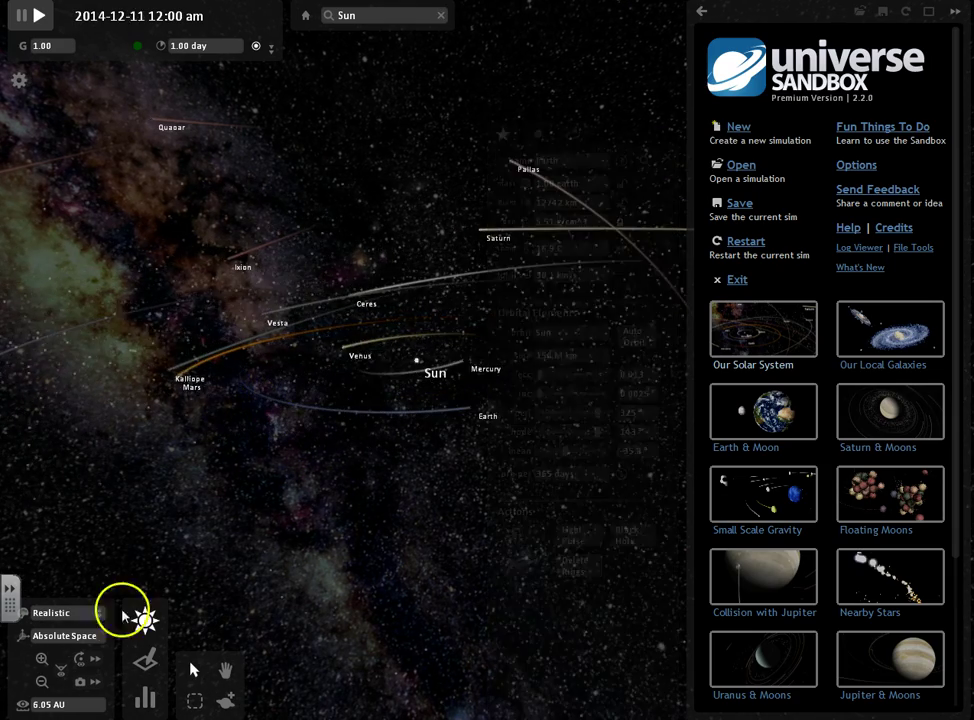
left_click(60, 676)
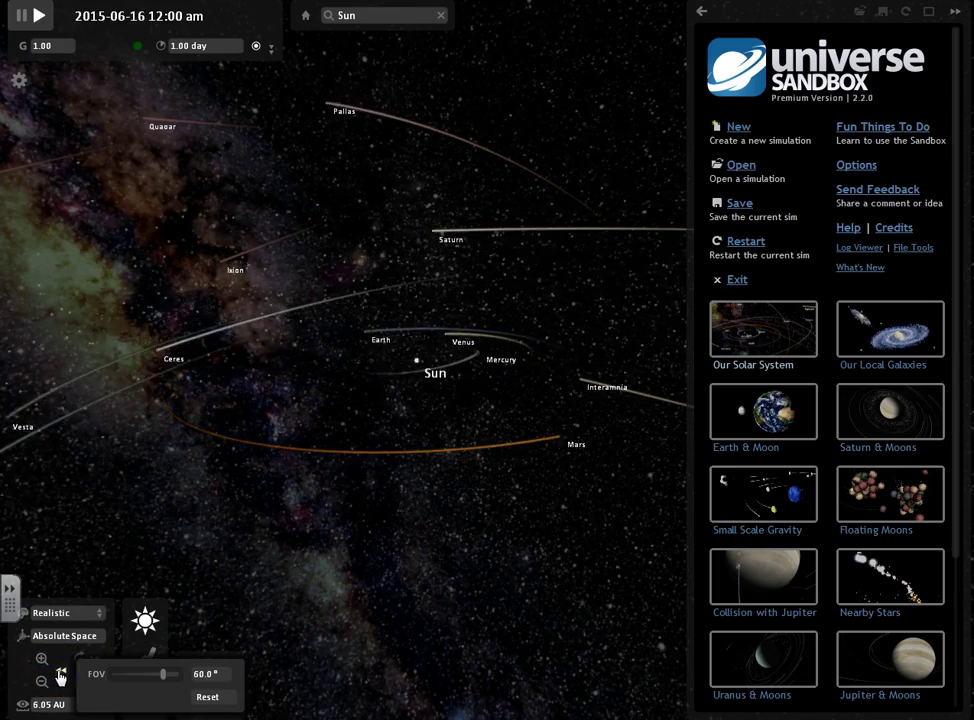
left_click_drag(163, 674, 167, 682)
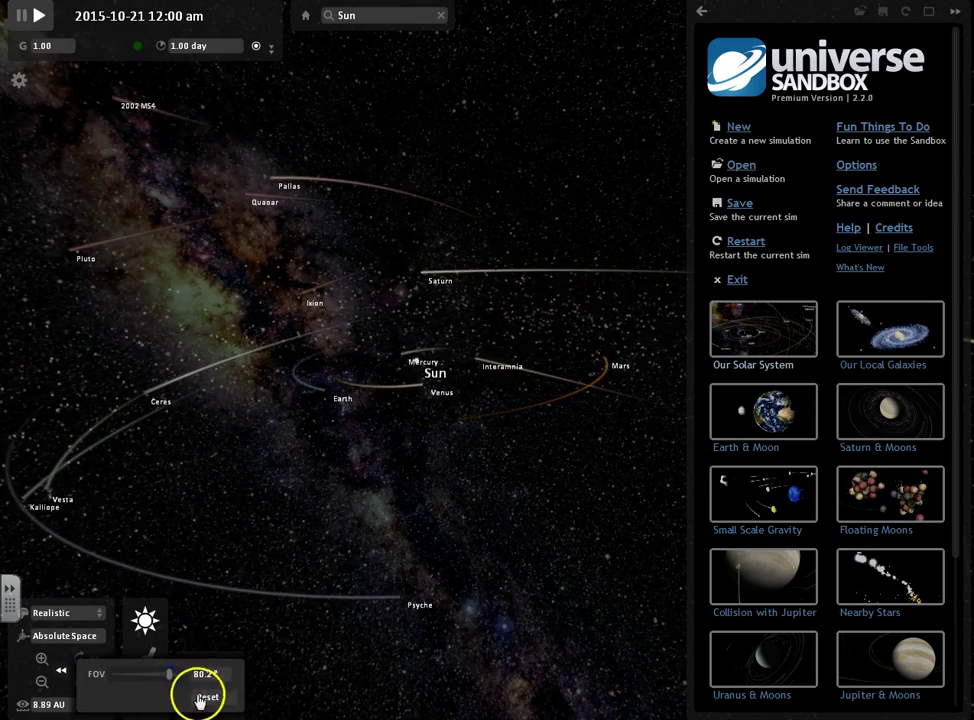
left_click(202, 696)
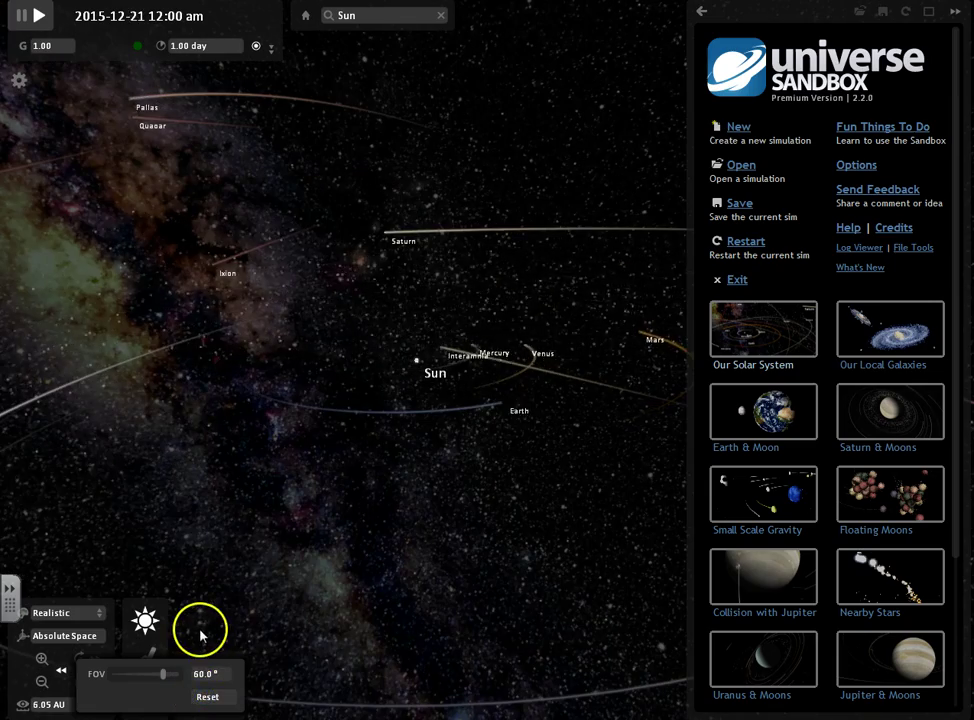
mouse_move(150, 651)
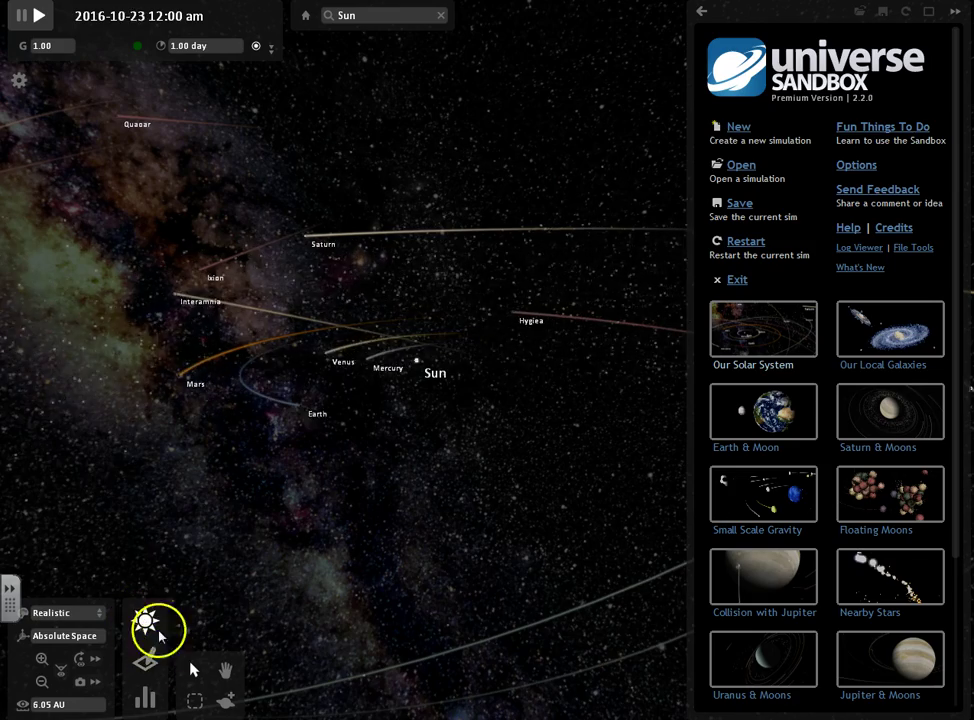
Step: Choose Create Empty Simulation from the New simulation options
left_click(745, 133)
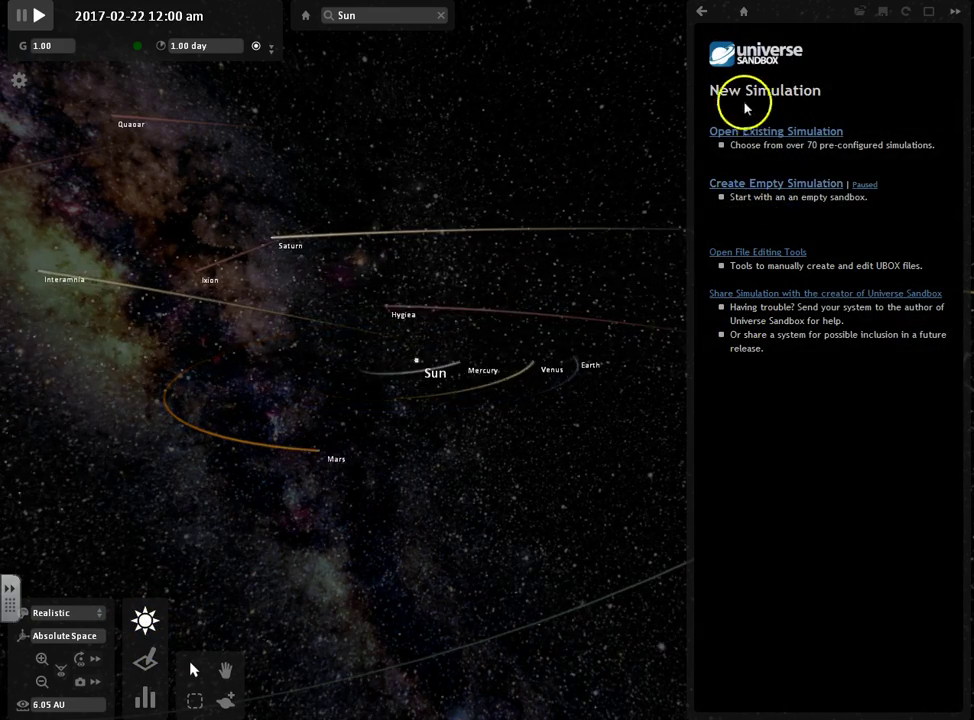
left_click(727, 50)
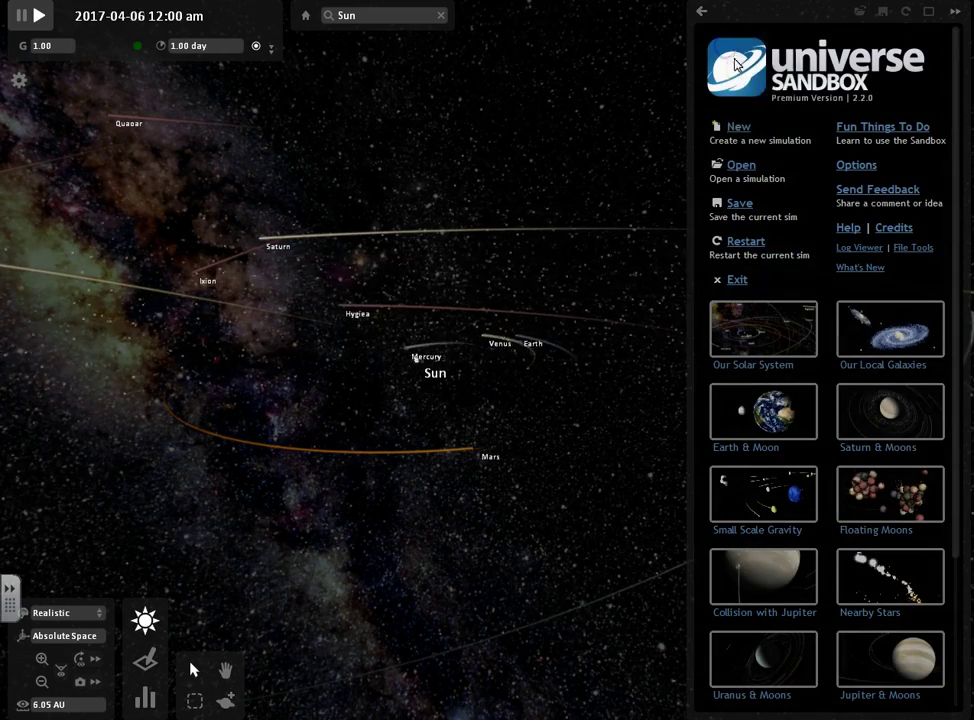
left_click(735, 131)
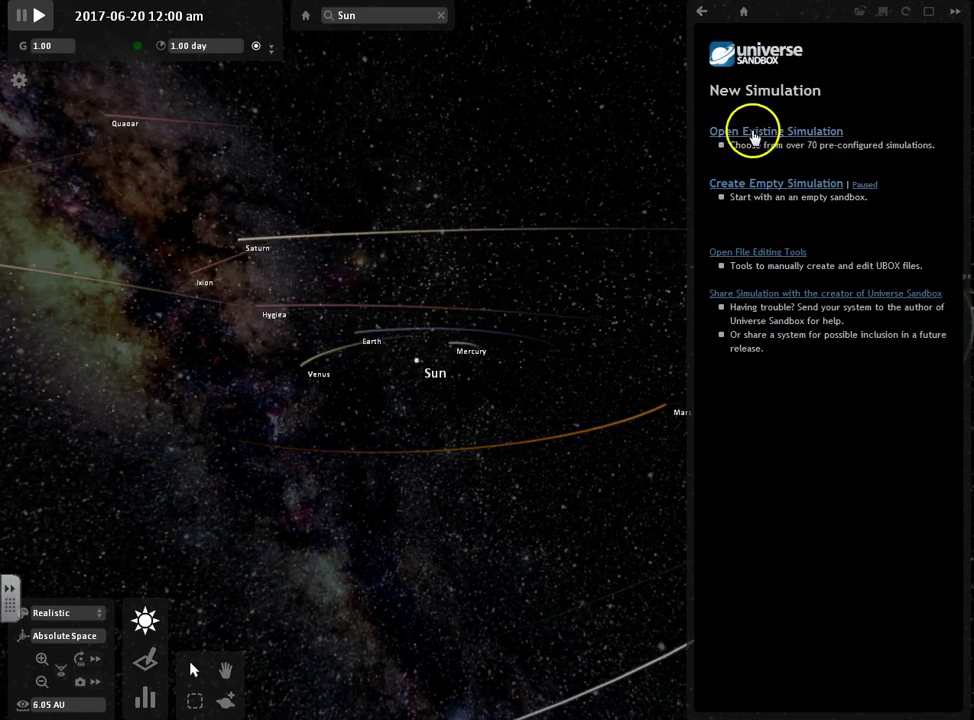
left_click(765, 186)
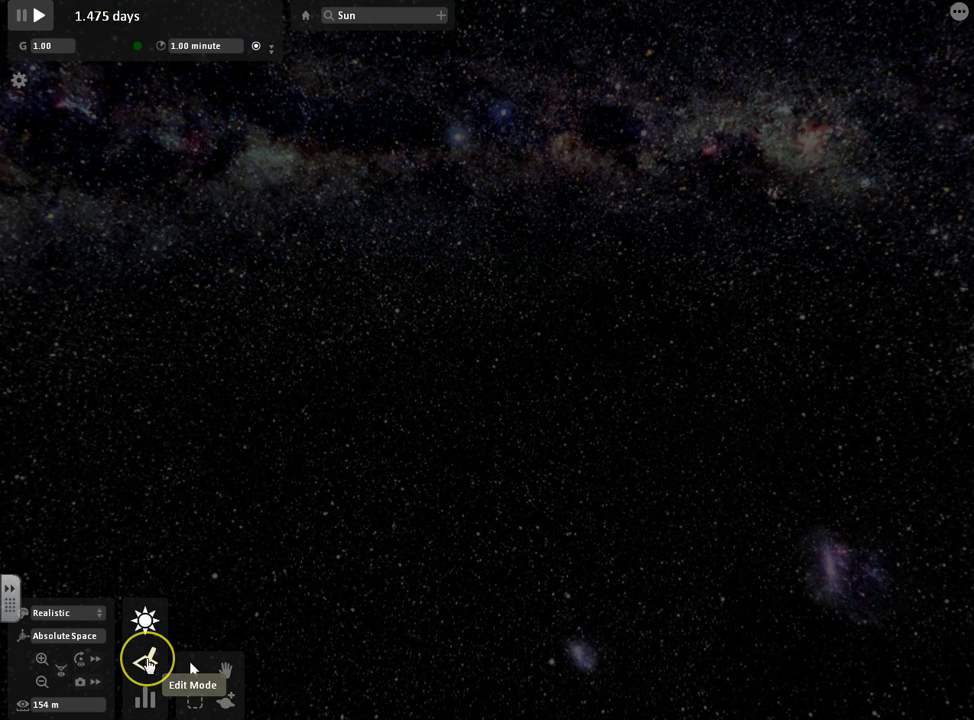
Step: Turn on Edit Mode and add a Rigel star from the Stars tab at the centre
left_click(147, 663)
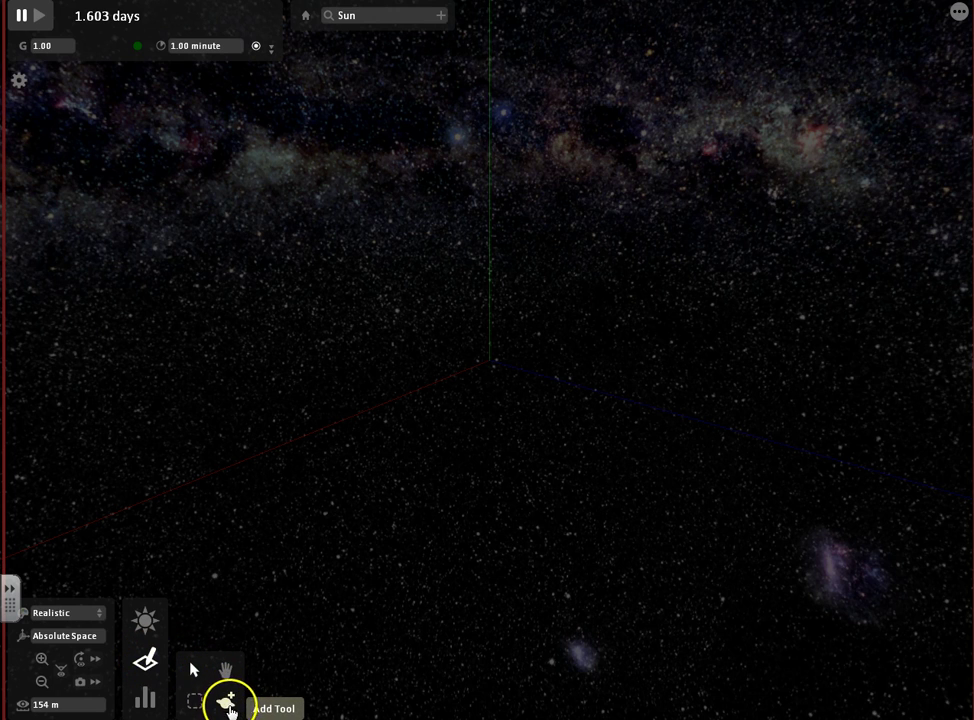
left_click(229, 702)
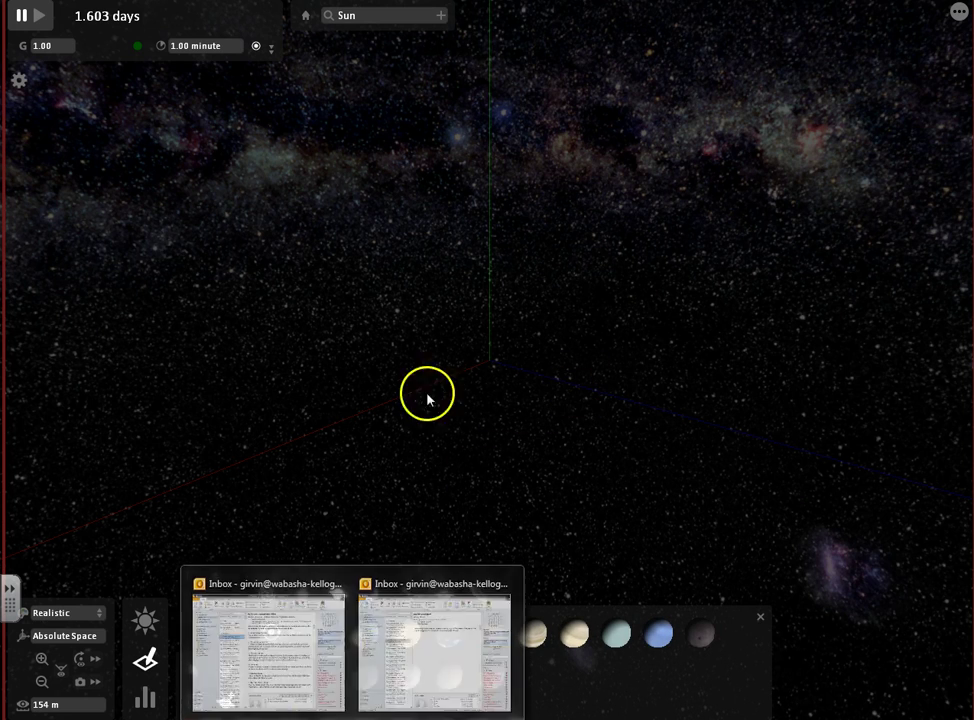
left_click(303, 599)
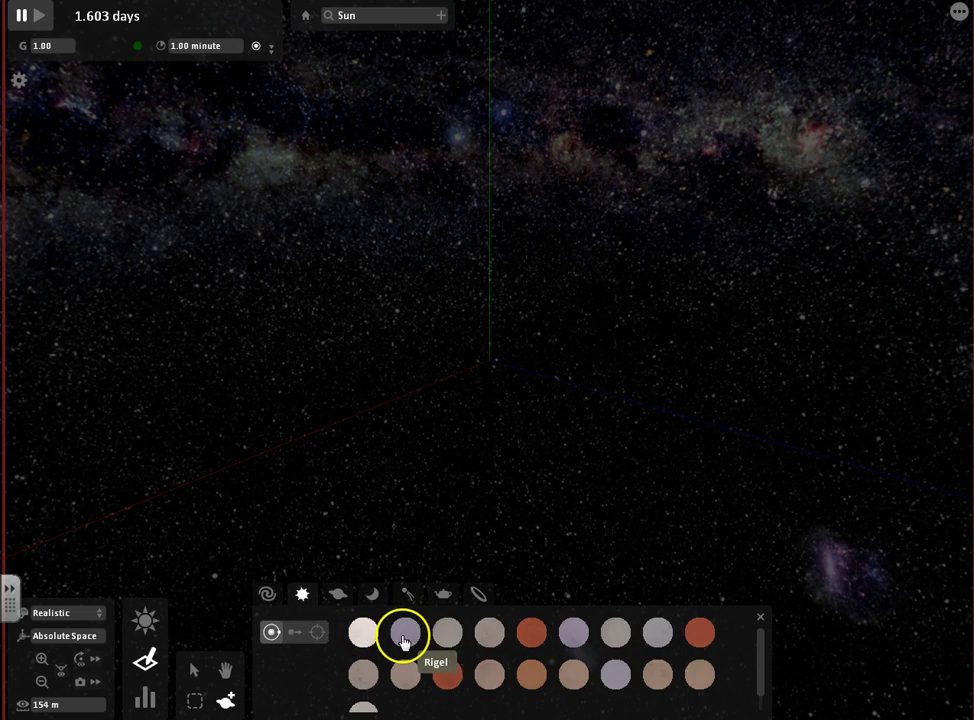
left_click(405, 640)
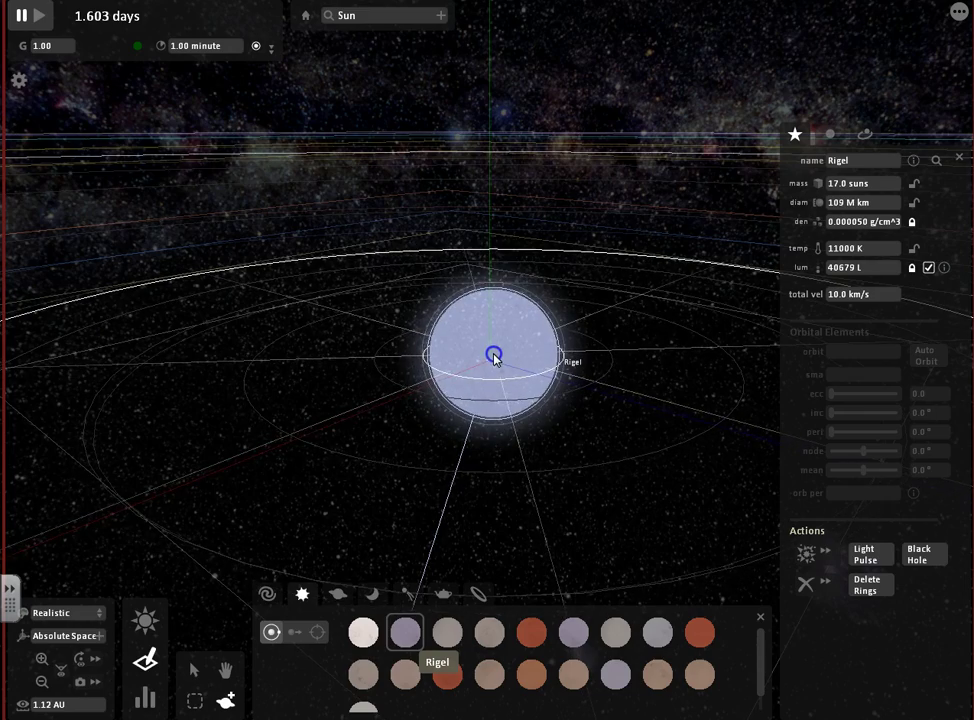
Step: Add a second Rigel beside the first, then delete it
left_click(492, 364)
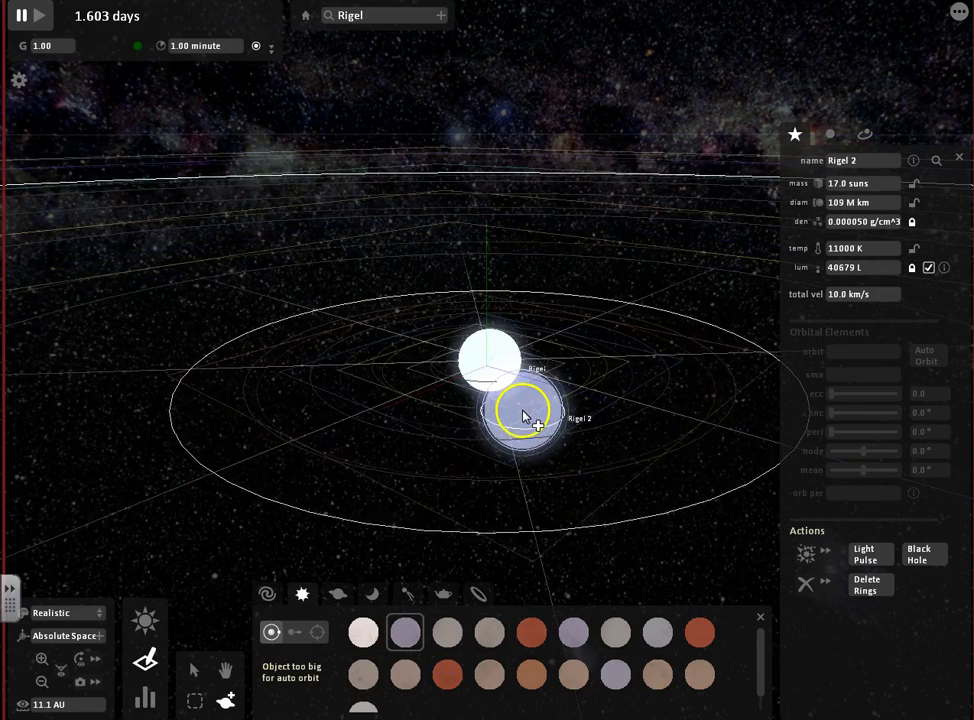
mouse_move(499, 373)
left_mouse_down()
mouse_move(660, 370)
mouse_move(673, 346)
mouse_move(657, 349)
left_mouse_up()
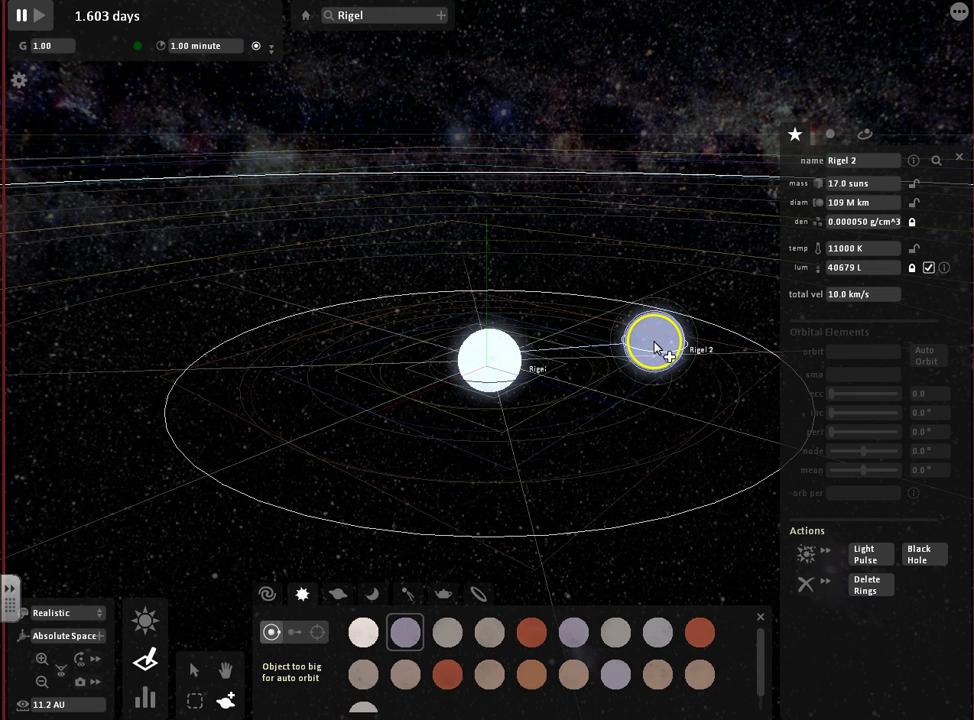
key("Delete")
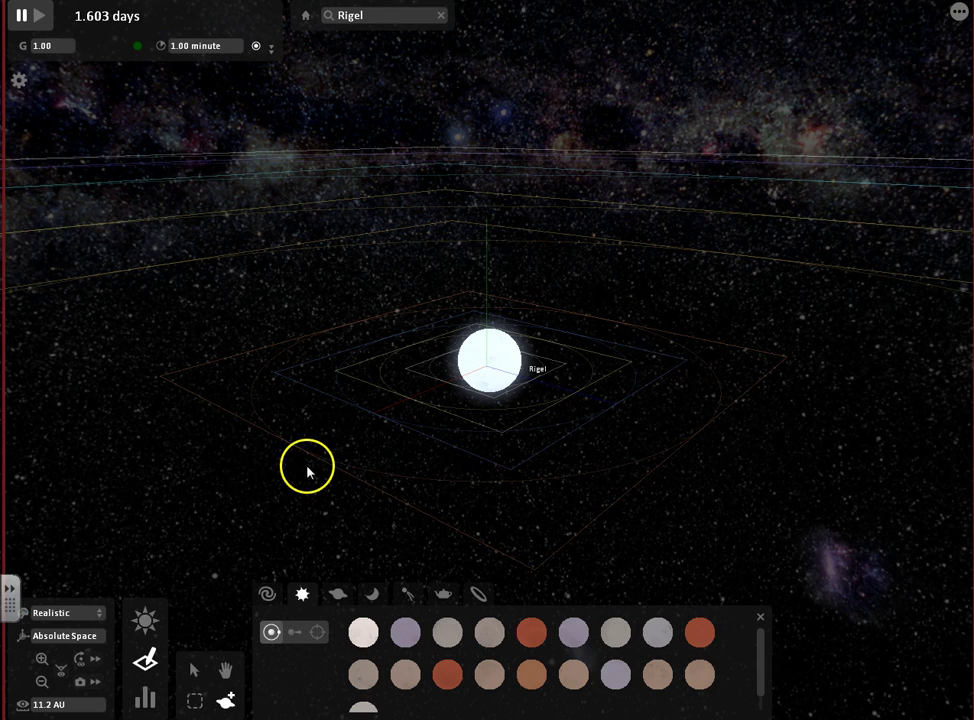
Step: Choose Mars from the Planets tab and place nine Mars planets orbiting Rigel, discarding a tenth
left_click(340, 598)
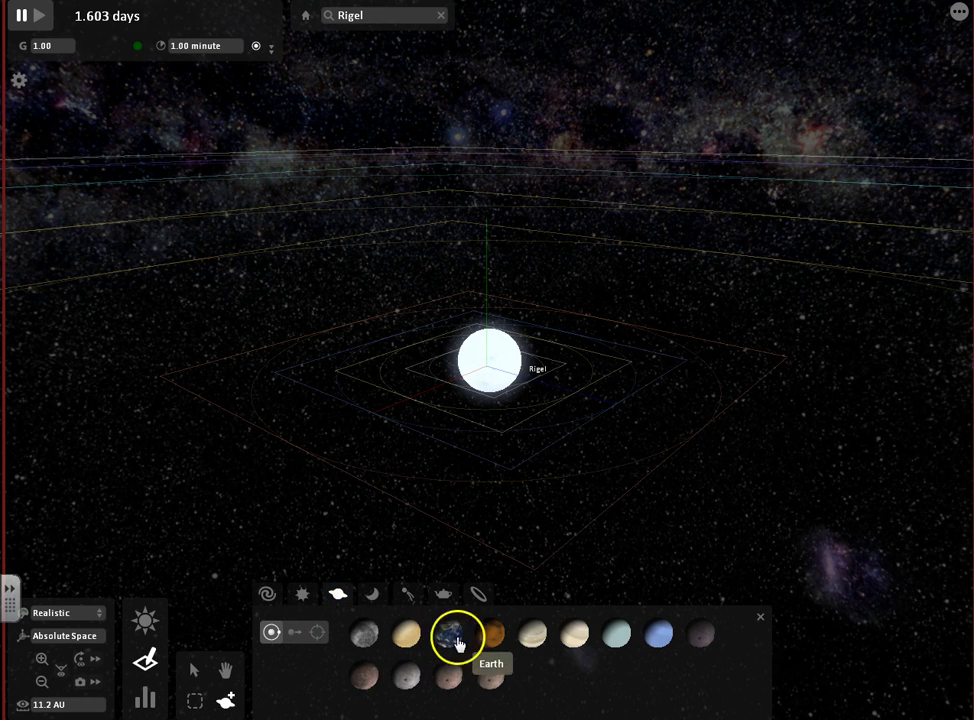
left_click(491, 641)
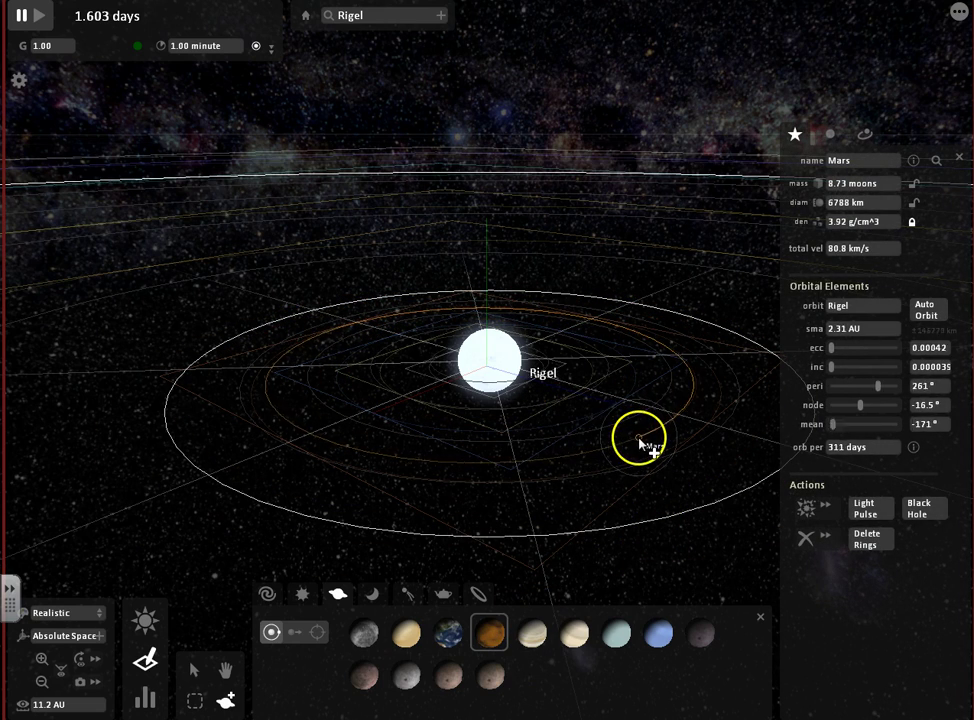
left_click(640, 438)
mouse_move(661, 459)
left_mouse_down()
mouse_move(440, 505)
mouse_move(405, 427)
left_mouse_up()
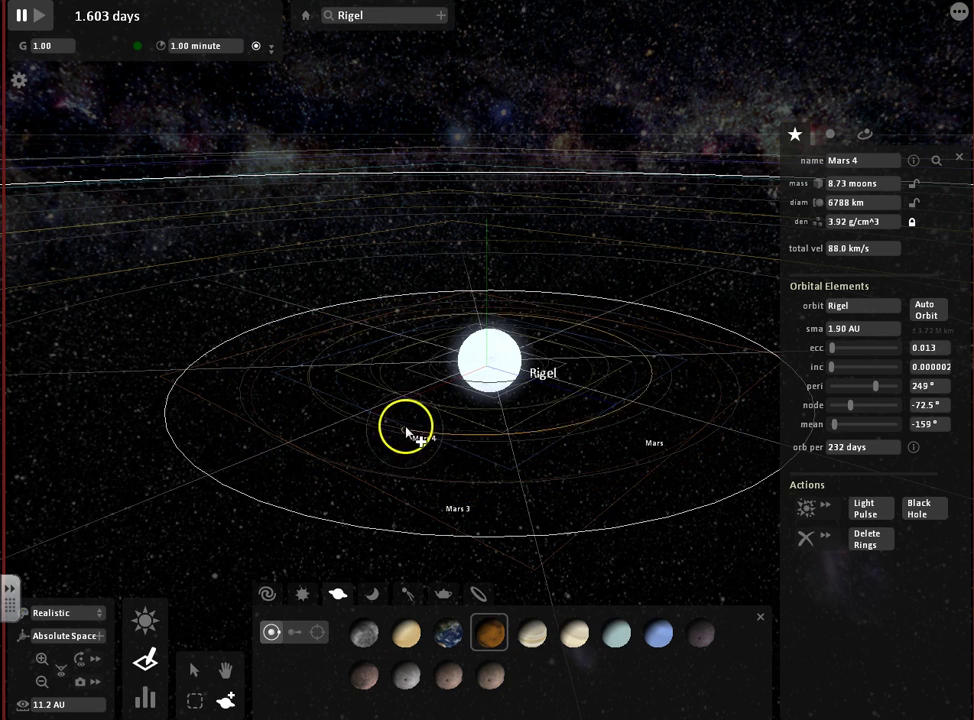
left_click_drag(345, 385, 321, 327)
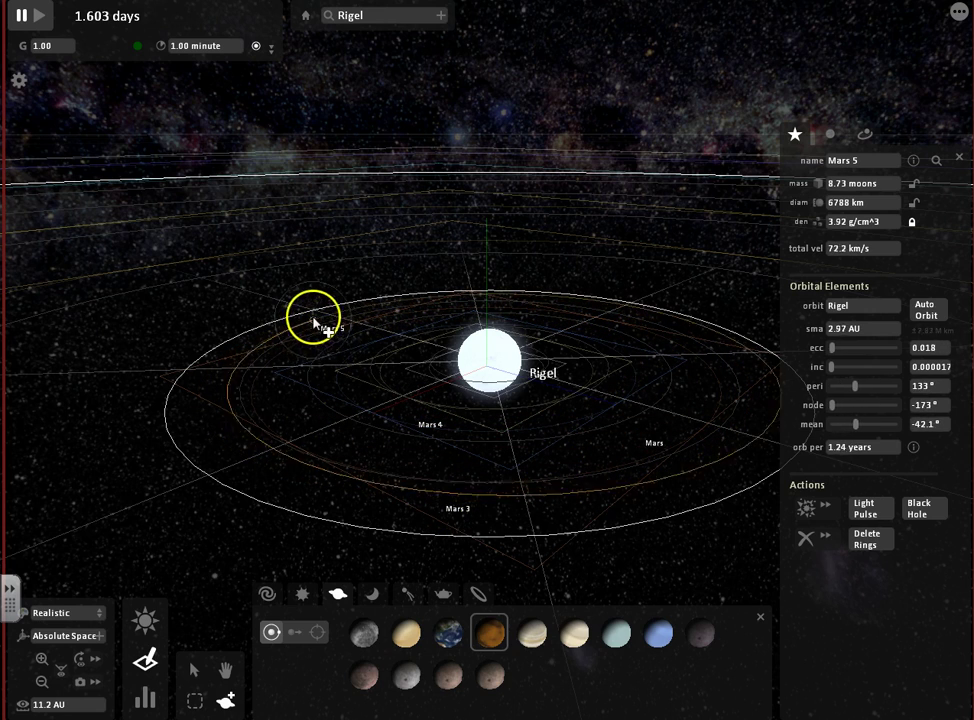
left_click(600, 318)
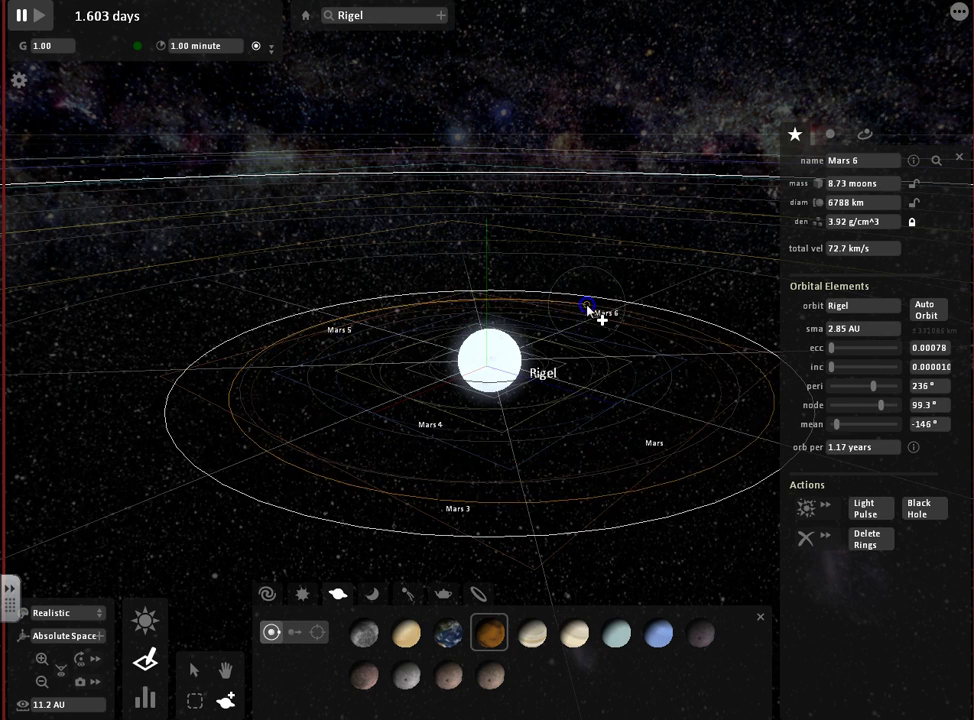
left_click_drag(690, 366, 697, 368)
left_click_drag(602, 420, 380, 522)
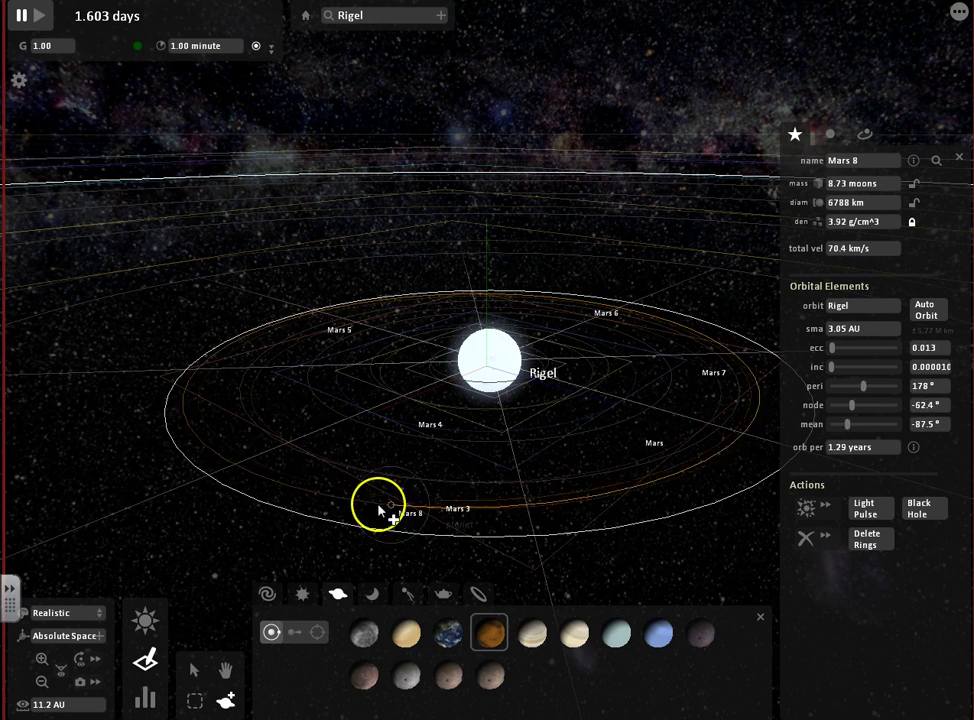
left_click_drag(207, 445, 215, 435)
left_click_drag(215, 435, 302, 441)
left_click_drag(409, 443, 491, 614)
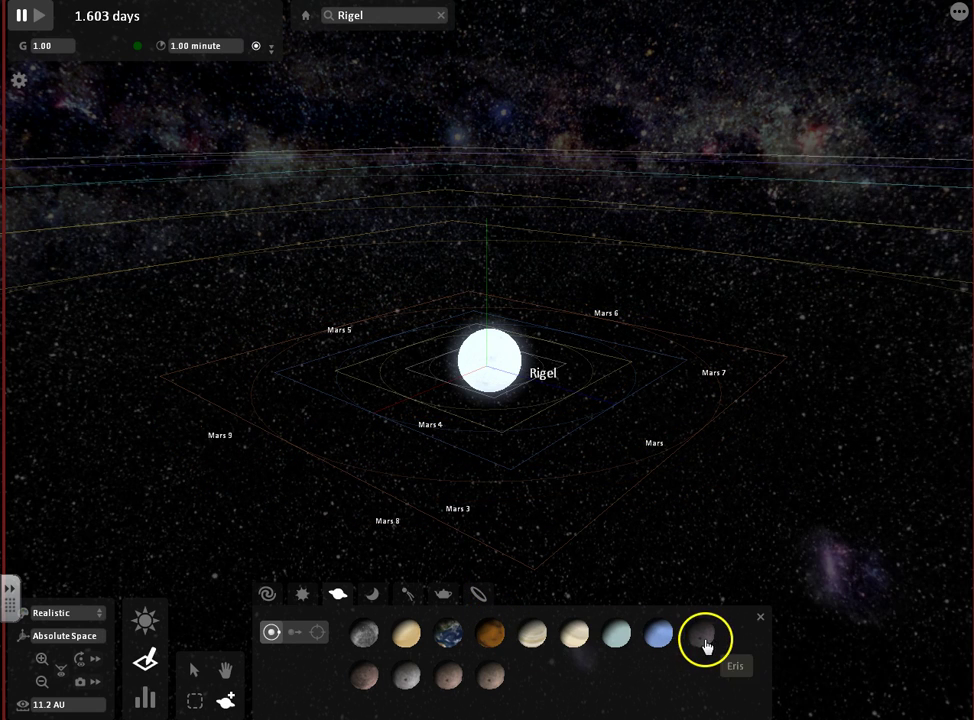
Step: Choose Jupiter and place Jupiters below-right and left of Rigel
left_click(528, 640)
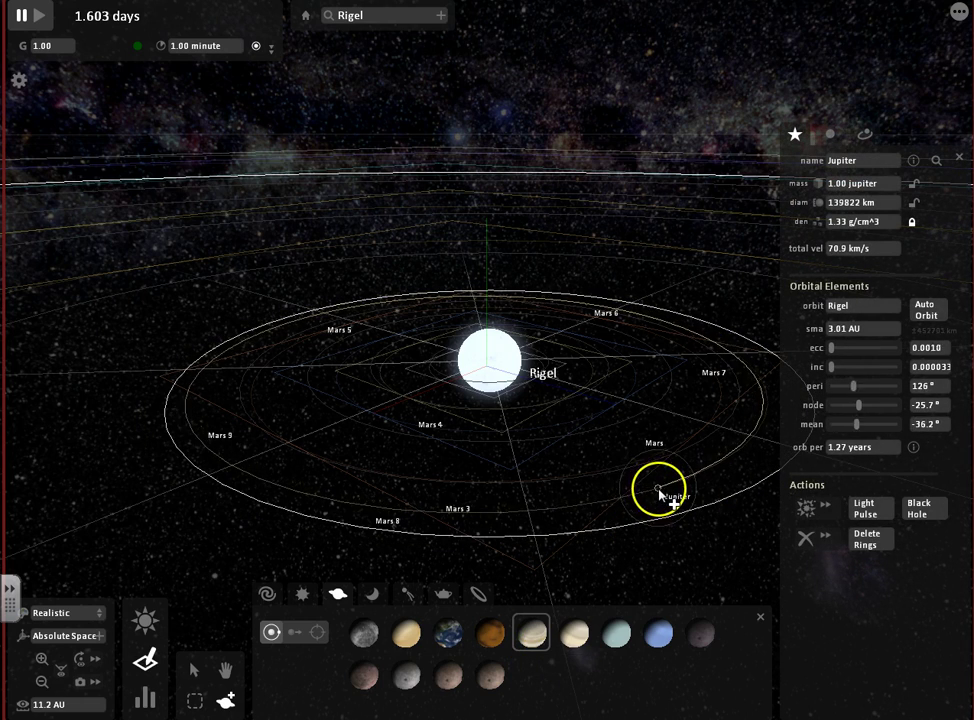
left_click(568, 405)
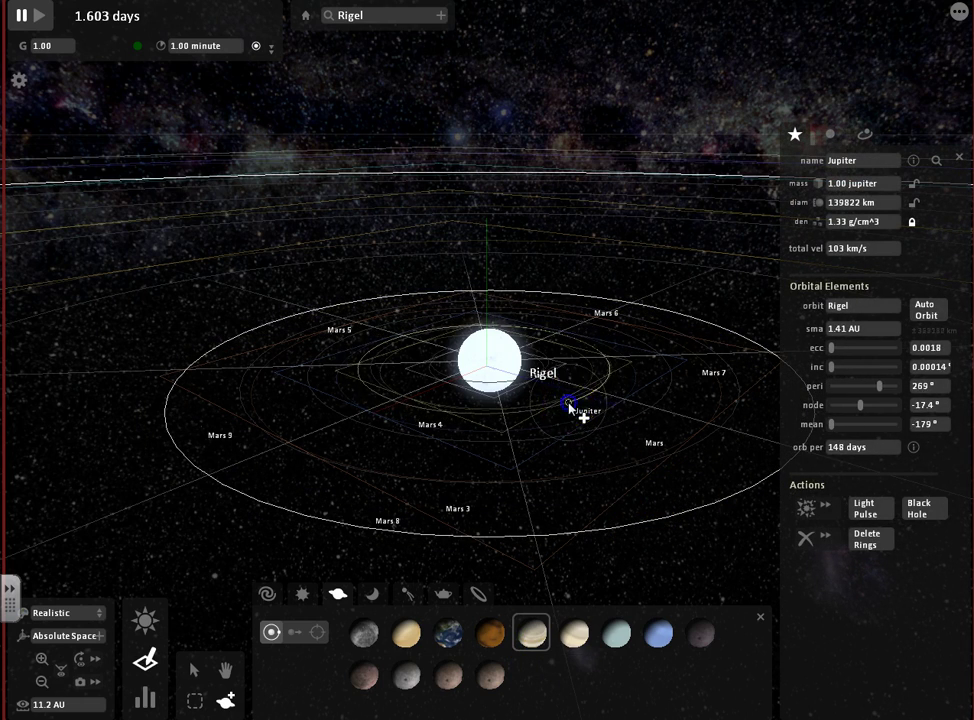
left_click(594, 424)
left_click(612, 455)
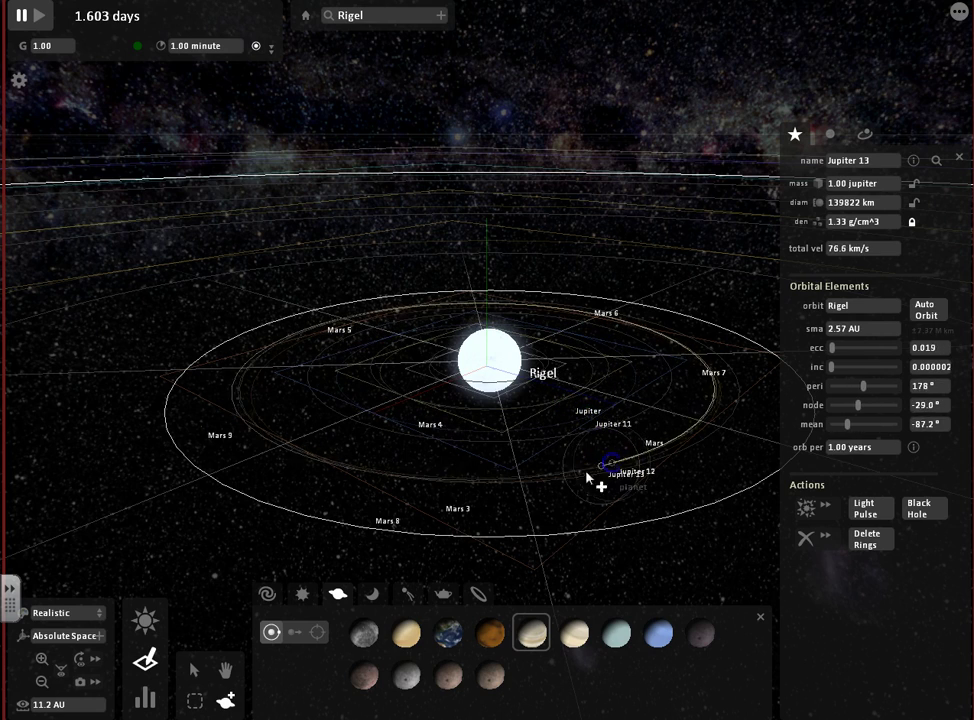
left_click(362, 450)
left_click(218, 410)
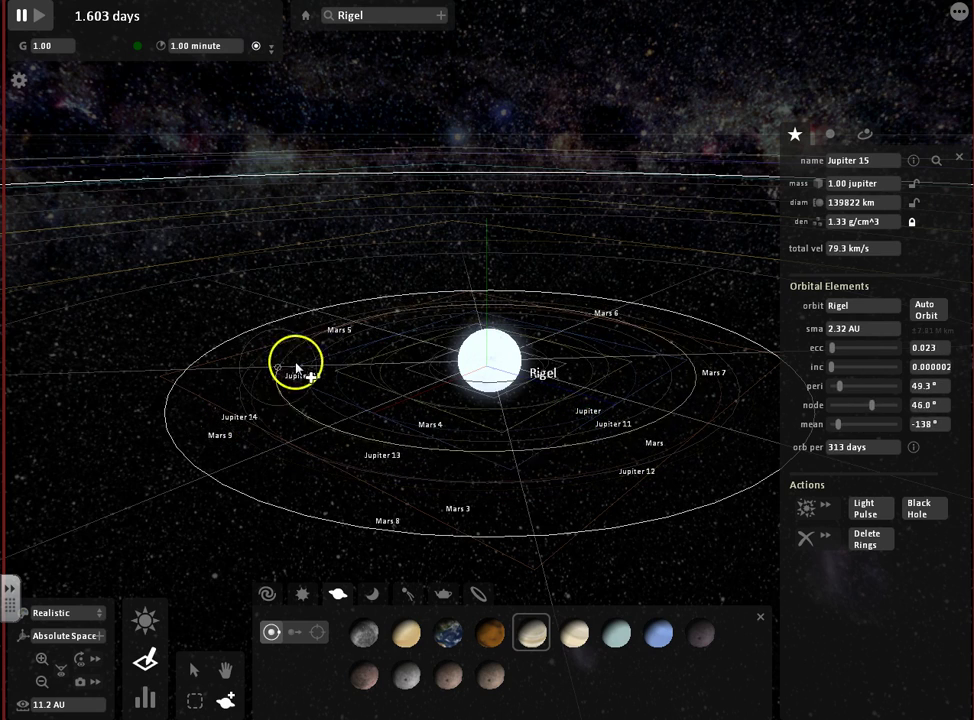
Step: Place more Jupiters above-left and right of Rigel, then pick Saturn
left_click(336, 357)
left_click(414, 347)
left_click(409, 317)
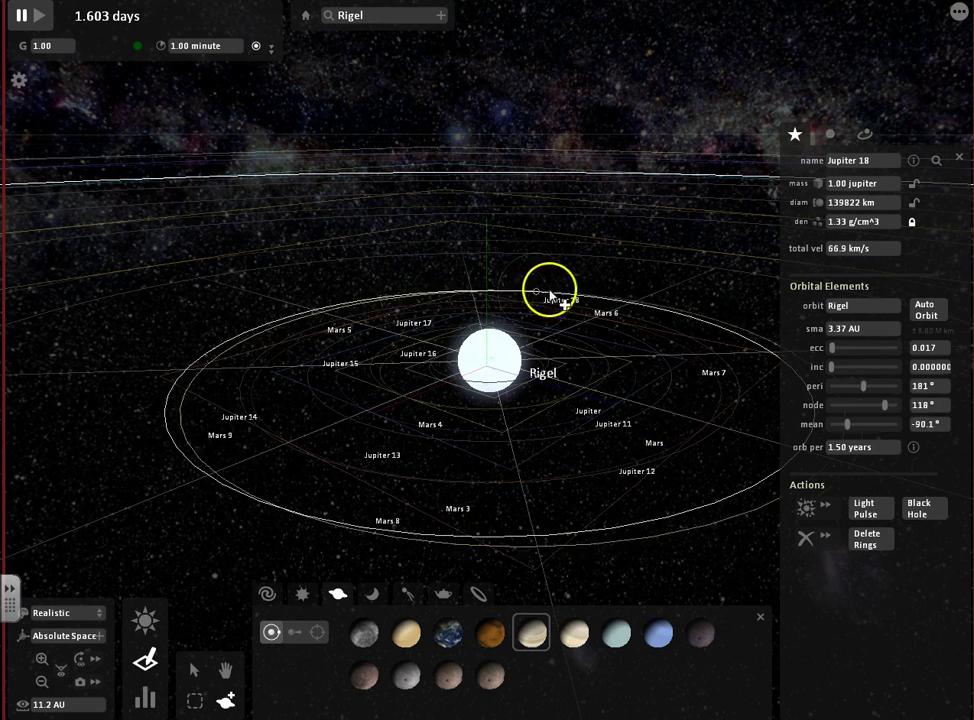
left_click(562, 292)
left_click(666, 336)
left_click(707, 305)
left_click(684, 406)
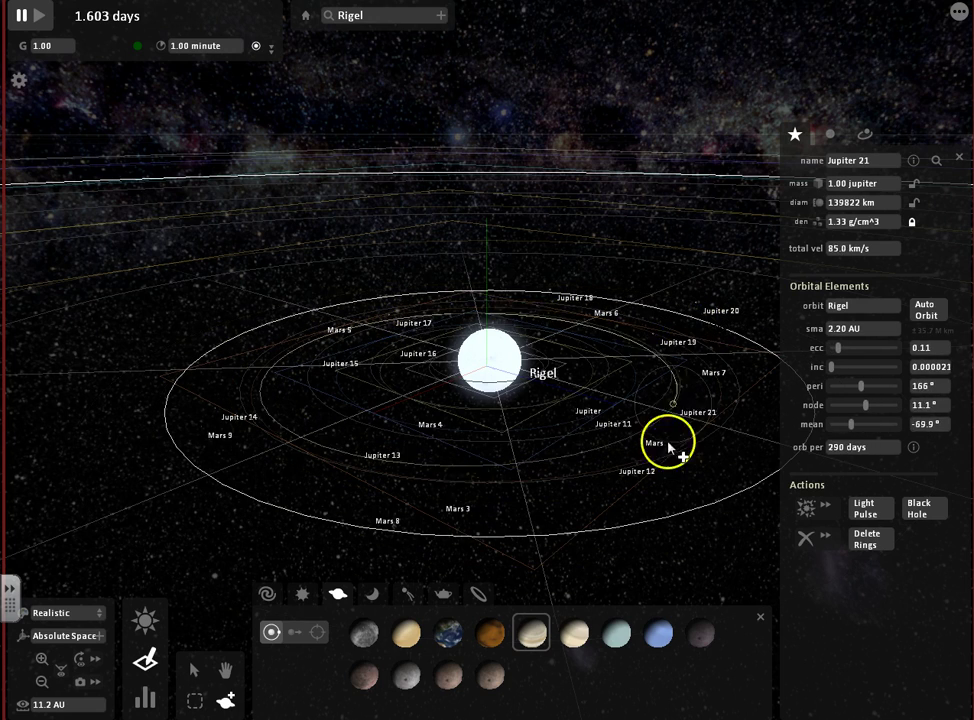
left_click(582, 640)
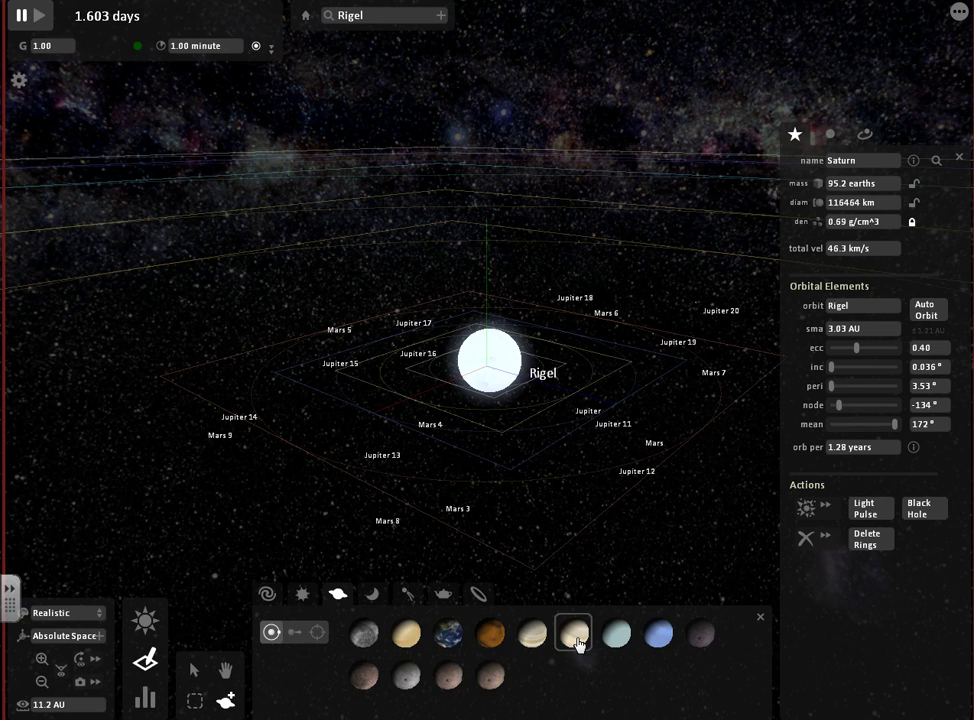
Step: Place Saturns orbiting just below and above-left of Rigel
left_click(550, 486)
left_click(524, 447)
left_click(476, 432)
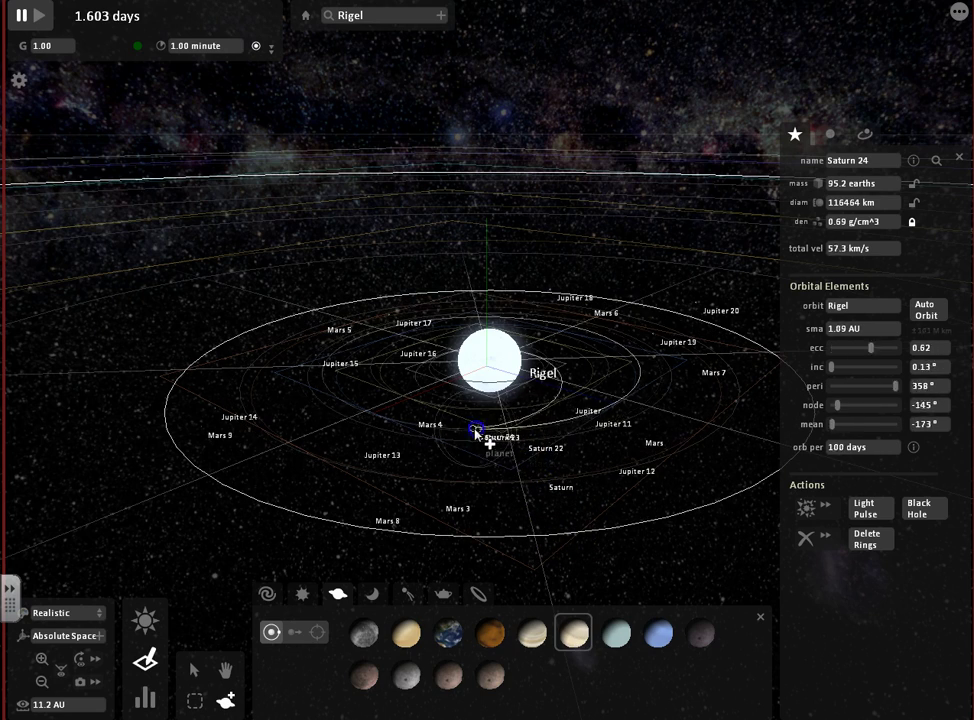
left_click(290, 336)
left_click(340, 295)
left_click(410, 301)
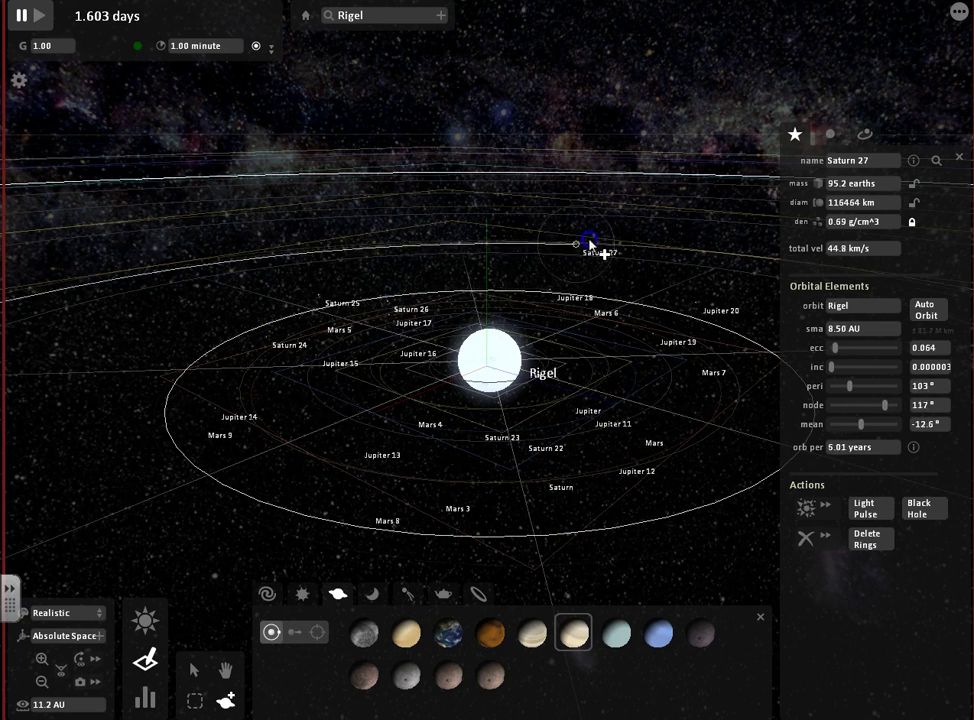
Step: Add more Saturns along the outer right and bottom, then stop placing
left_click(640, 296)
left_click(687, 341)
left_click(700, 462)
left_click(712, 494)
left_click(717, 515)
left_click(522, 513)
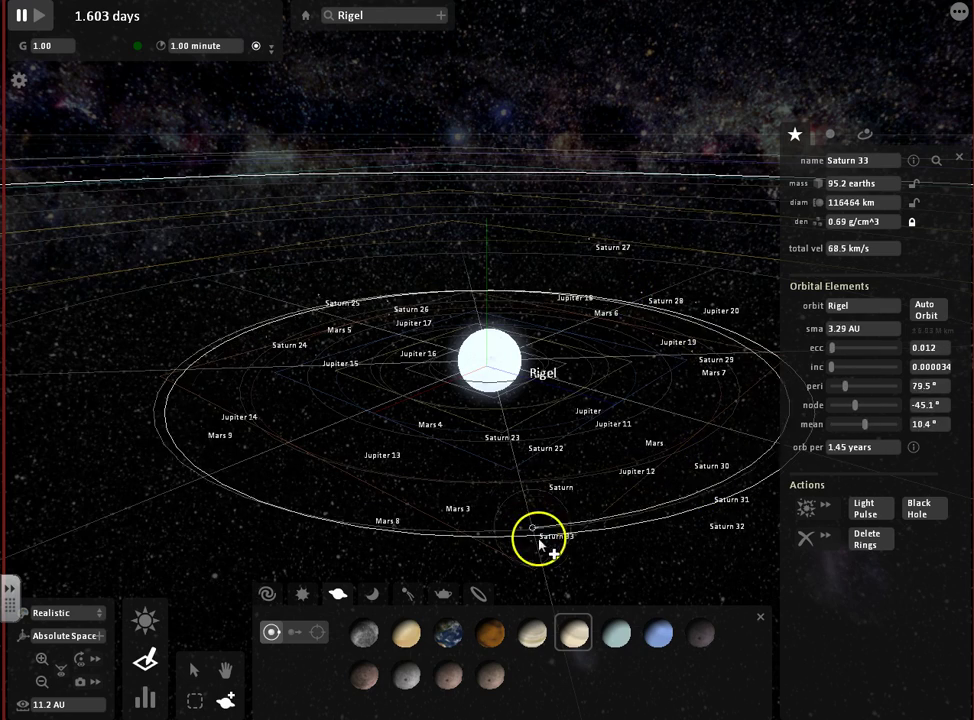
right_click(523, 516)
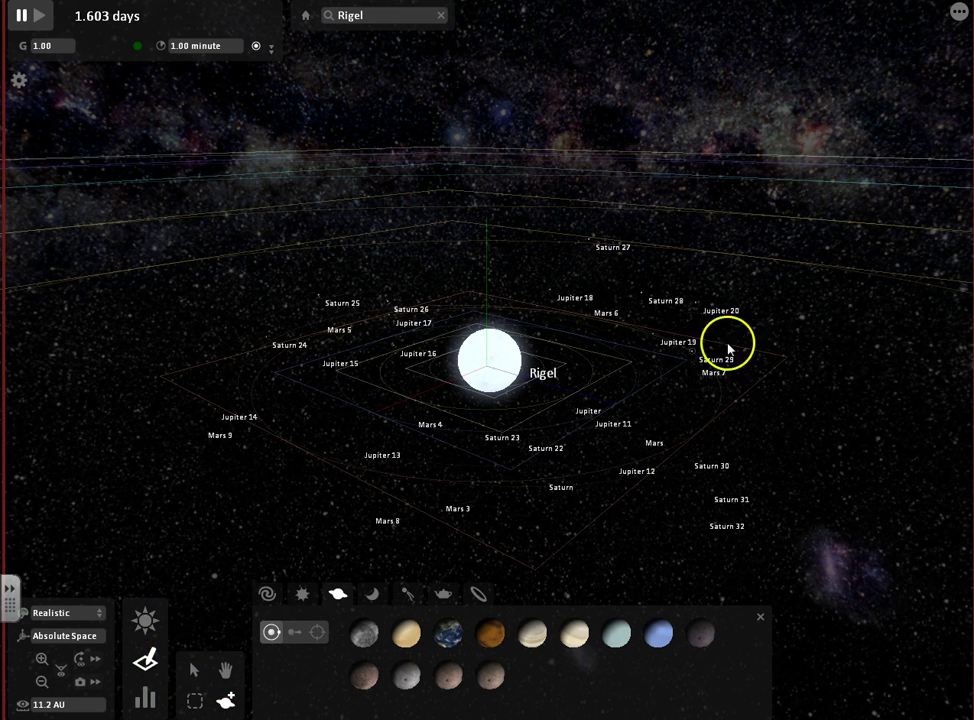
Step: Run the system in Live Mode, select Rigel, and set gravity G to 2
left_click(143, 622)
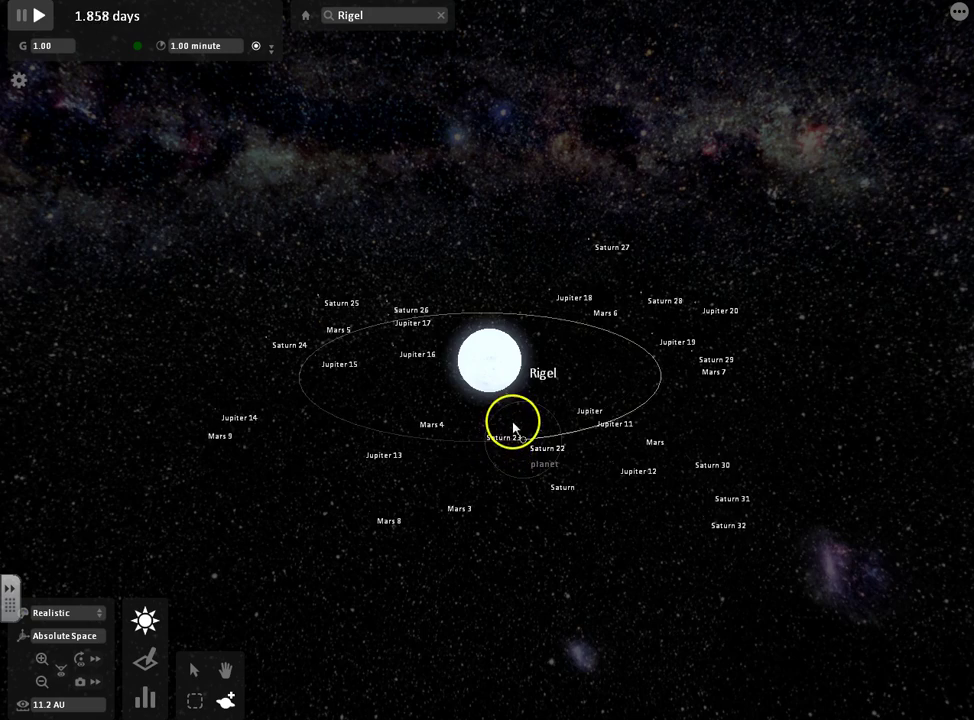
scroll(514, 427, "down", 2)
scroll(514, 427, "up", 4)
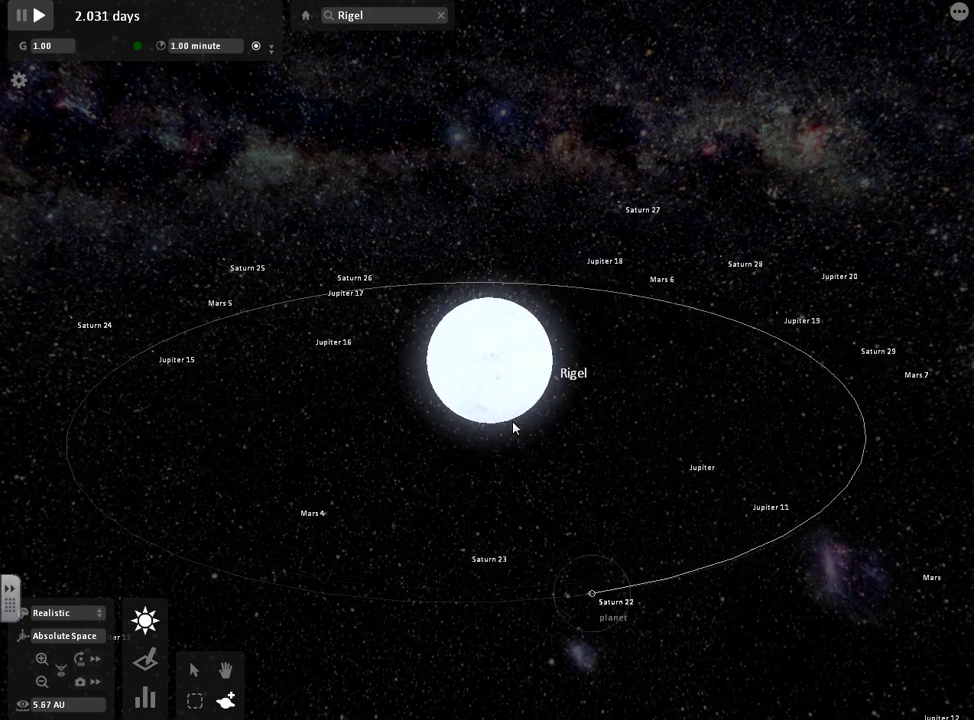
scroll(514, 427, "down", 2)
scroll(514, 428, "down", 1)
scroll(528, 433, "up", 2)
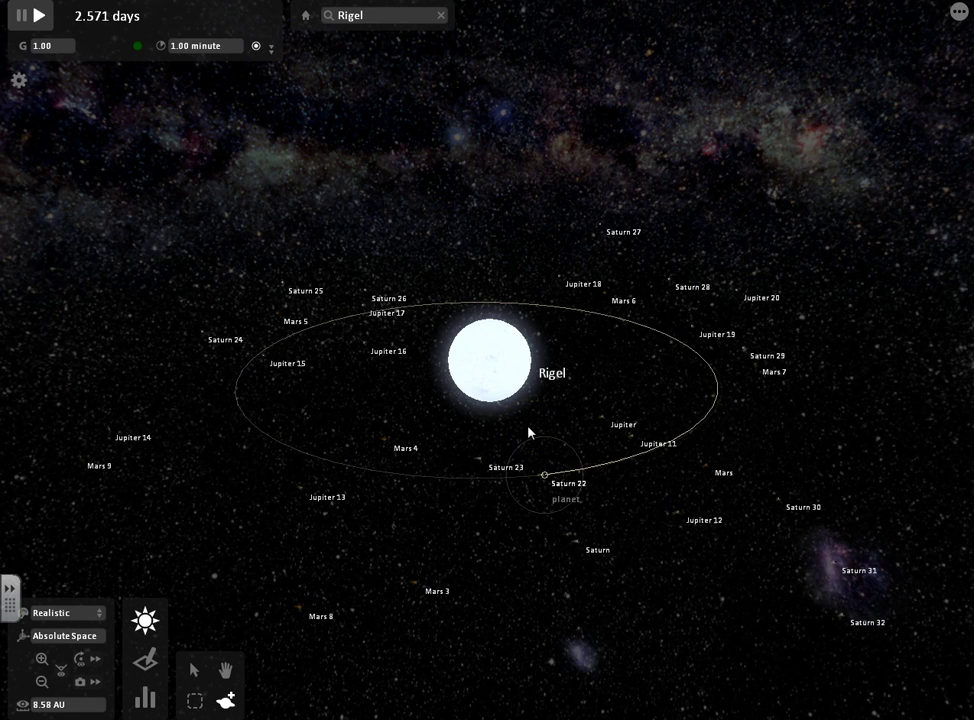
left_click(491, 367)
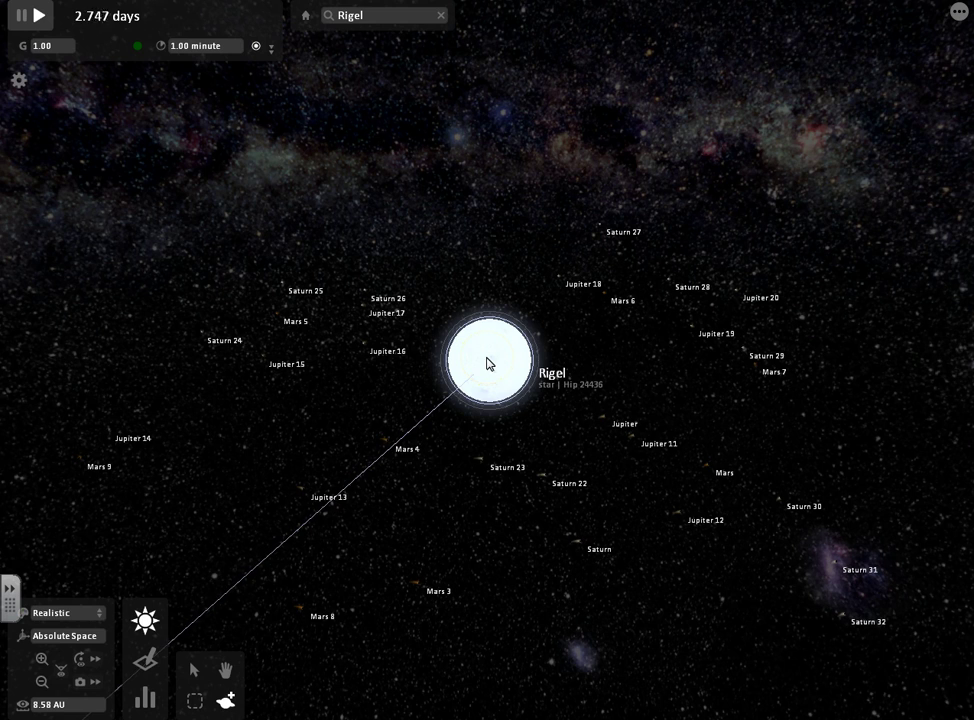
left_click(104, 143)
left_click(55, 46)
type("2")
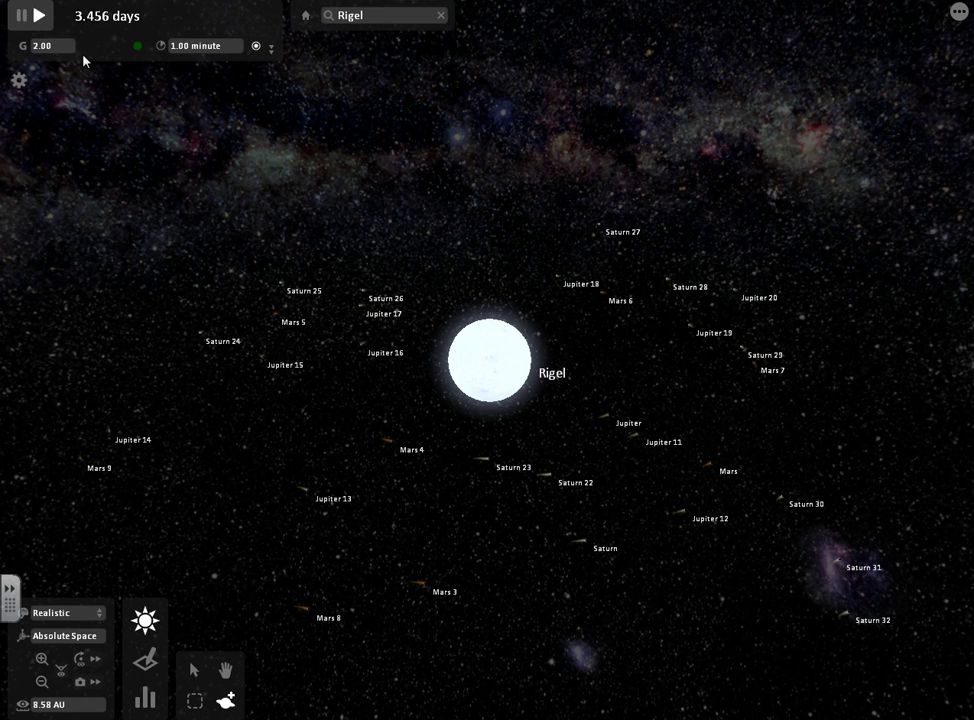
Step: Set the gravity constant to 10 and briefly check the Simulation Options panel
left_click_drag(48, 47, 16, 61)
type("10")
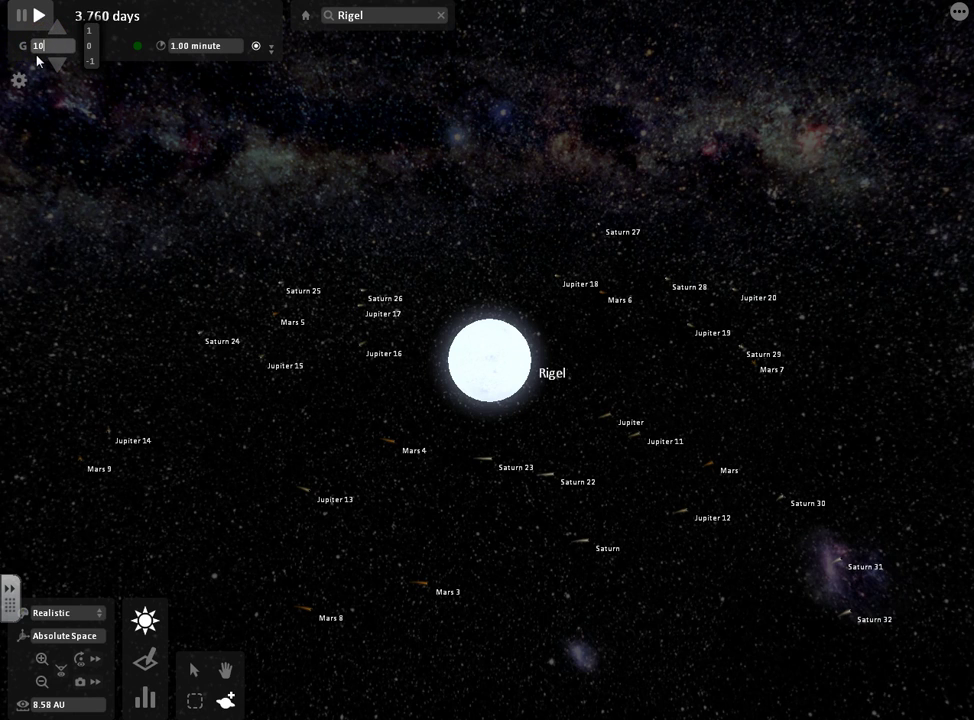
key("Return")
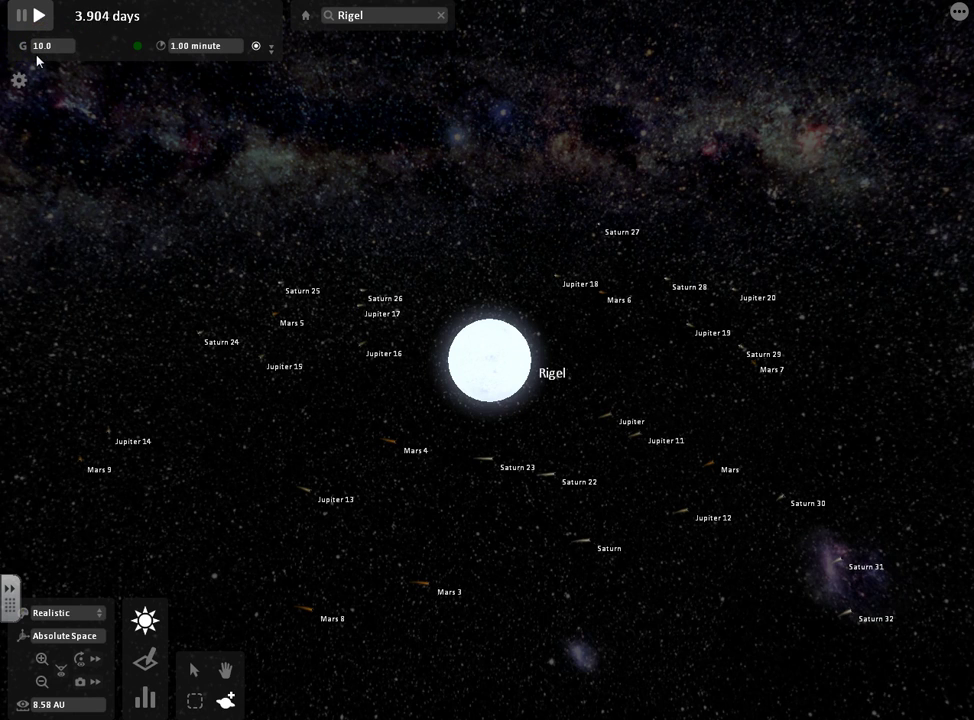
left_click(20, 84)
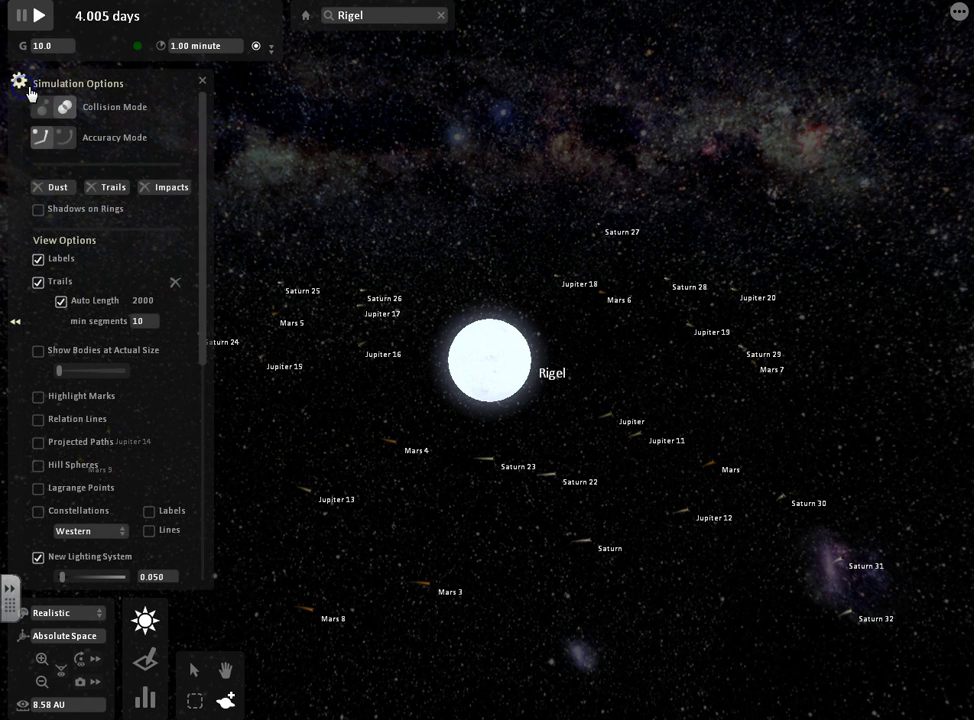
left_click(202, 82)
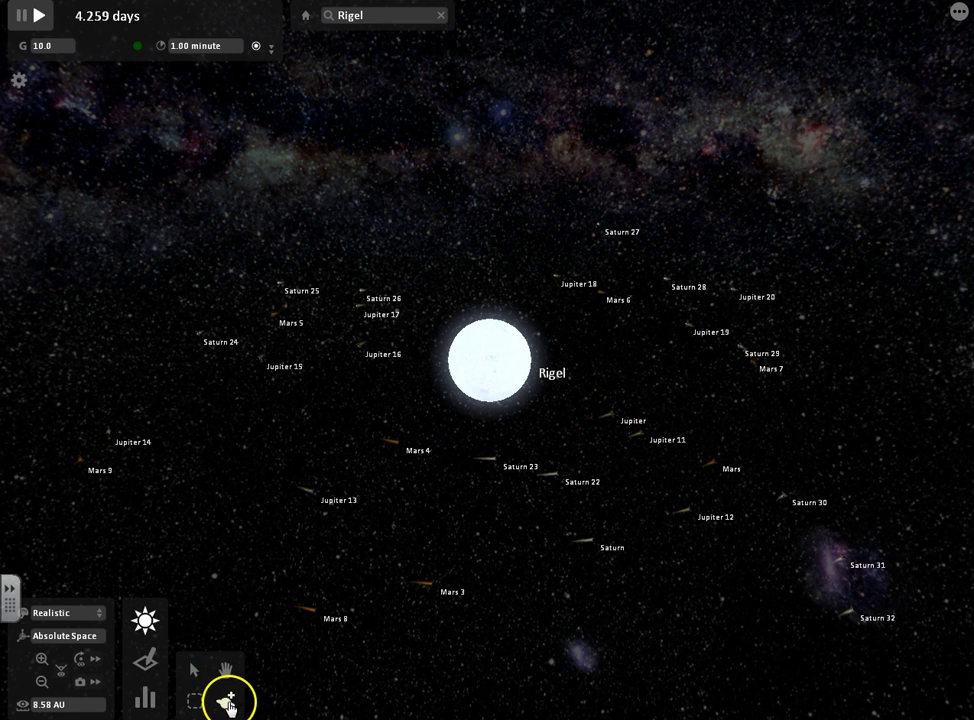
Step: Switch back to Edit Mode and delete the star Rigel
left_click(146, 658)
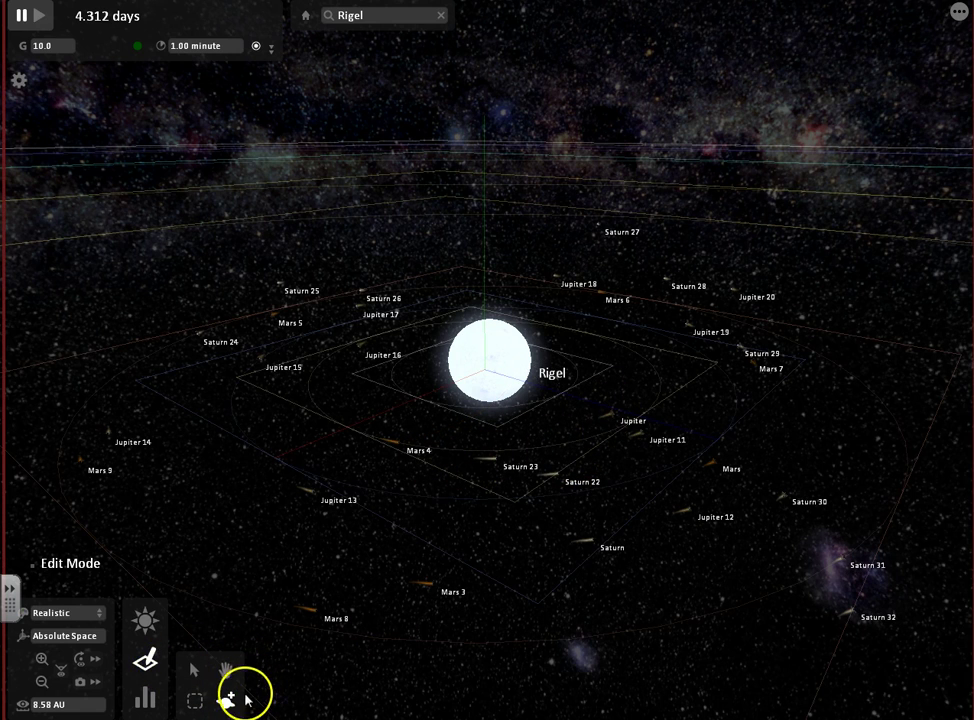
left_click(489, 368)
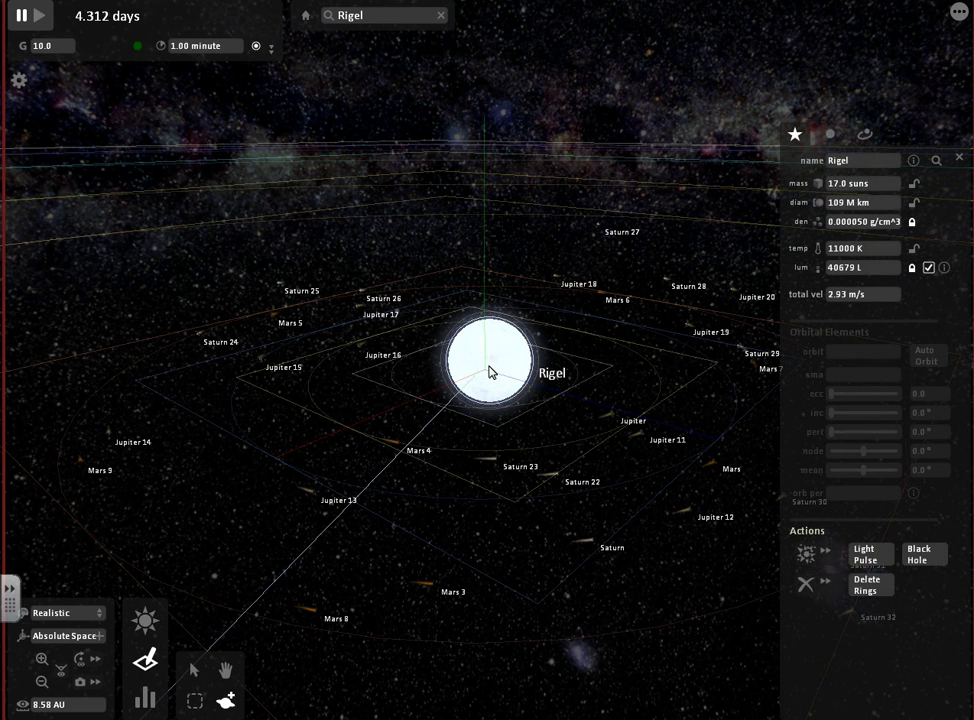
key("Delete")
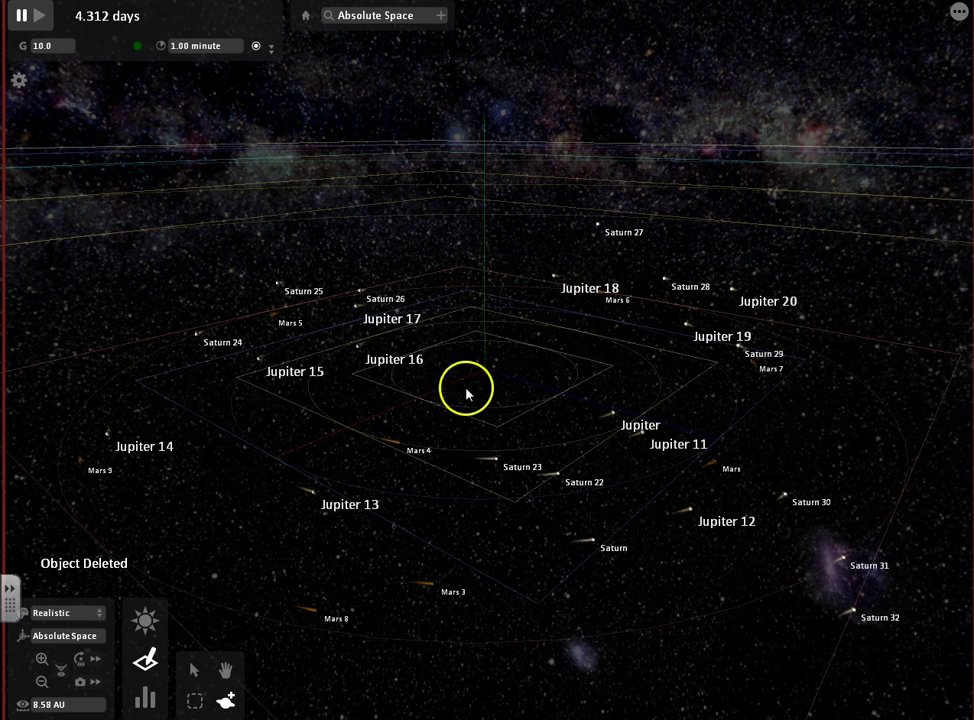
Step: Add a Sun from the Stars catalogue as Sun 34, removing the duplicate Sun 35
left_click(229, 699)
left_click(302, 596)
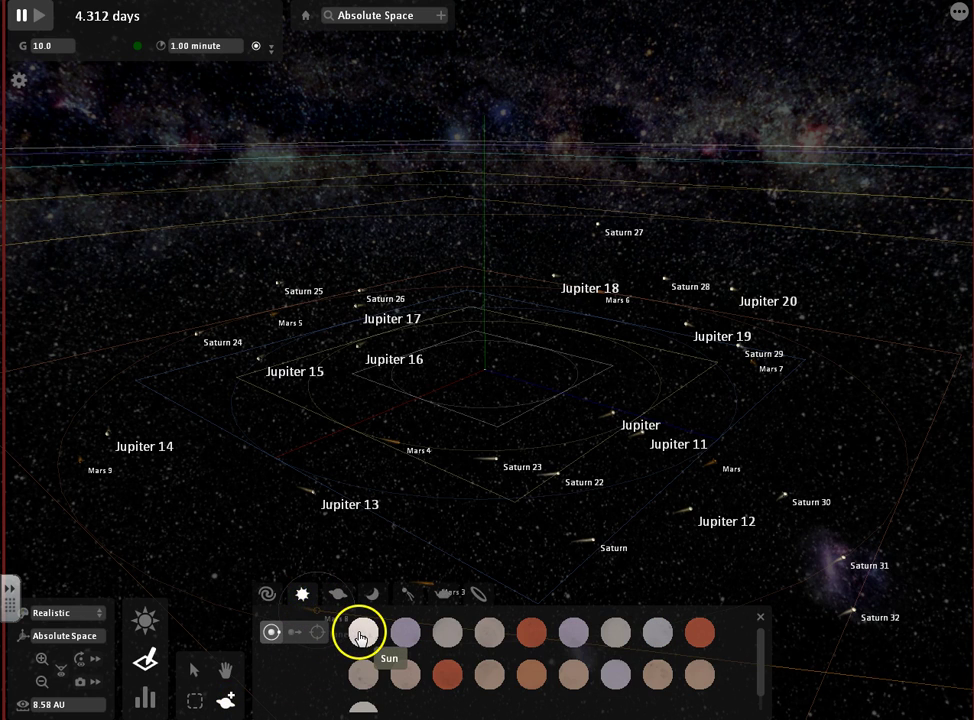
left_click_drag(360, 637, 462, 407)
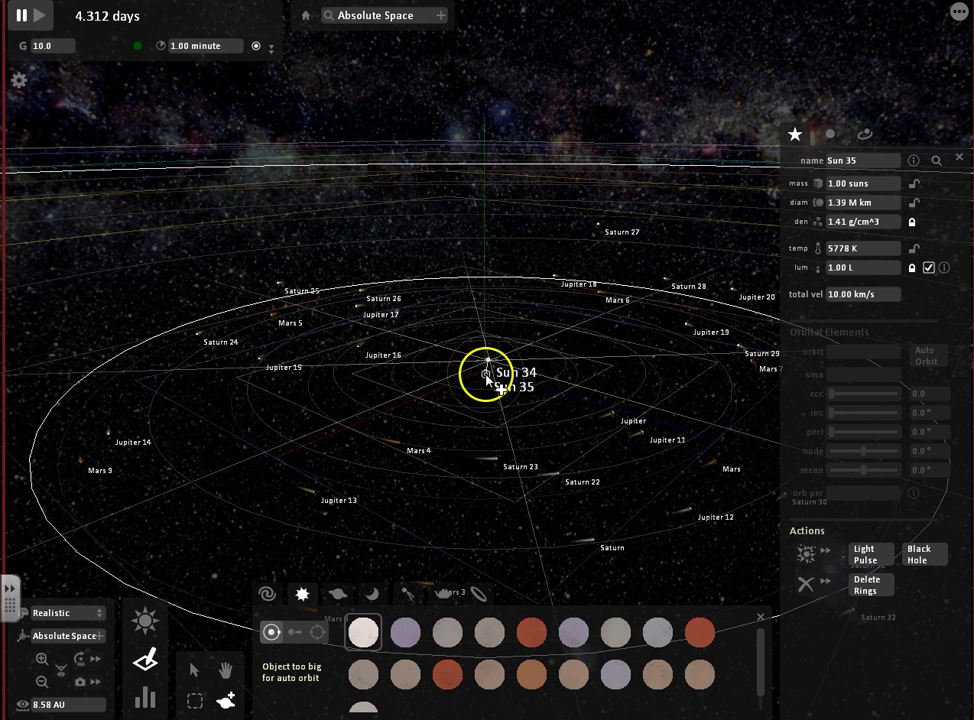
mouse_move(487, 378)
left_mouse_down()
mouse_move(541, 381)
mouse_move(468, 372)
mouse_move(472, 362)
mouse_move(487, 372)
left_mouse_up()
key("Delete")
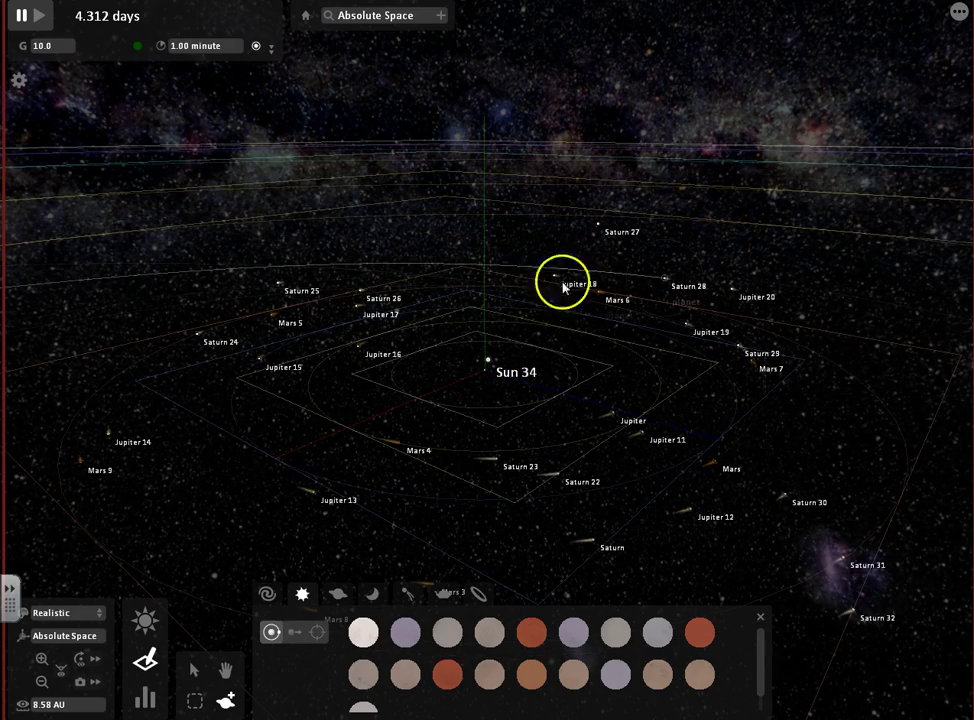
scroll(487, 377, "up", 2)
scroll(487, 377, "up", 2)
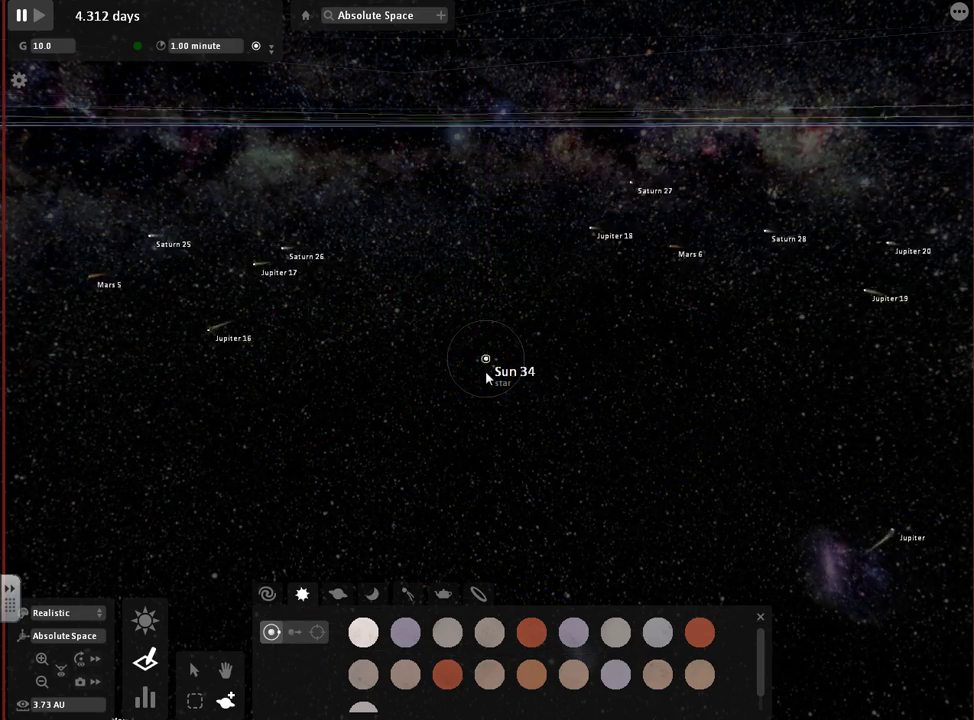
scroll(487, 377, "down", 1)
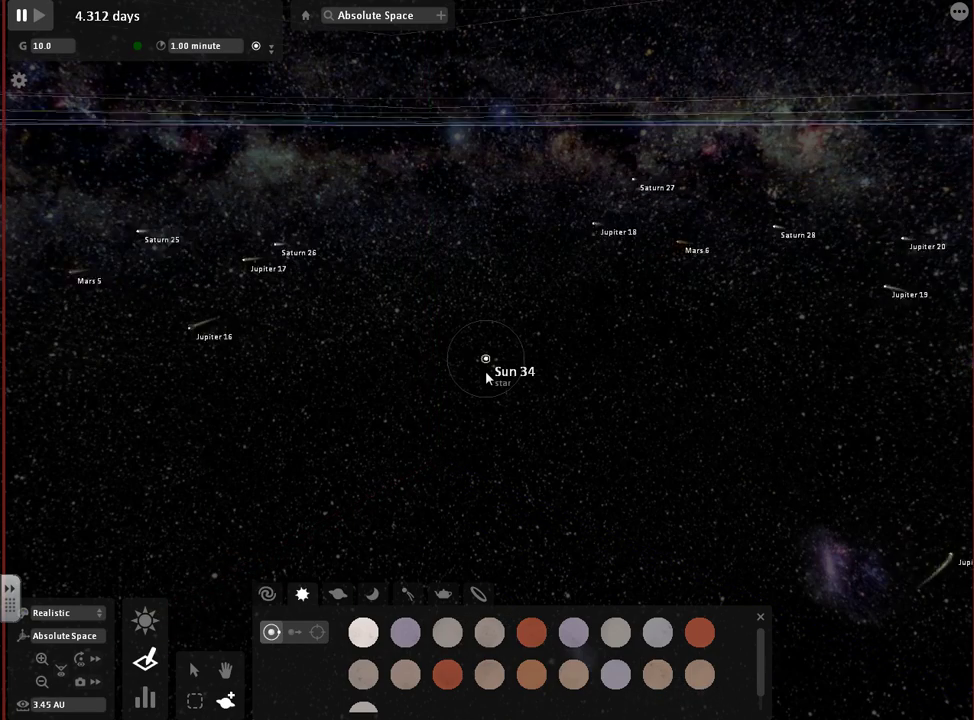
left_click_drag(487, 377, 492, 367)
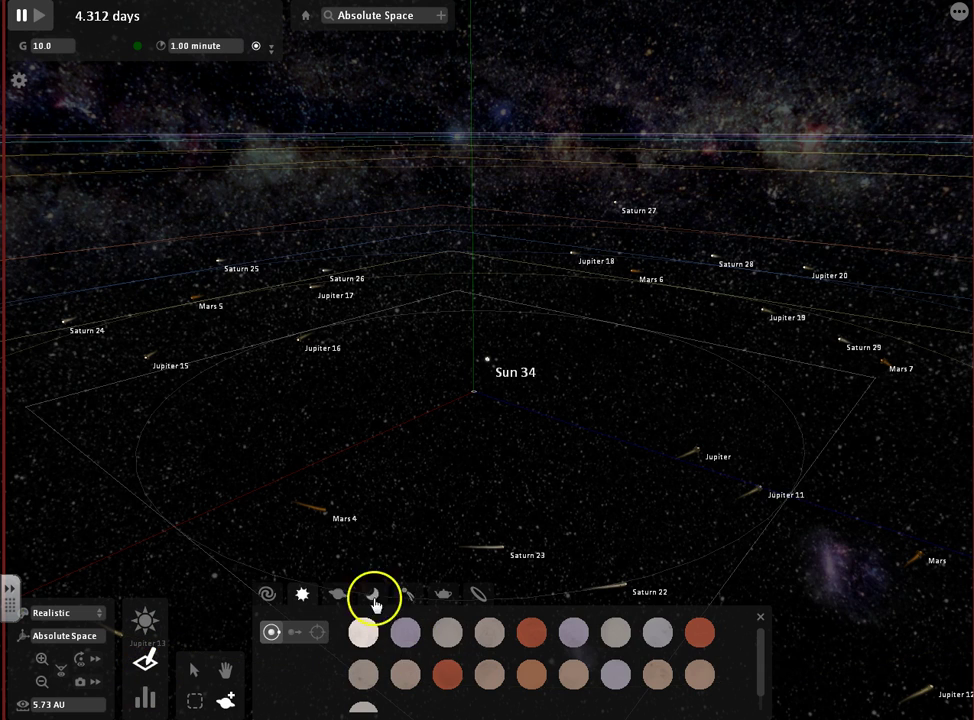
Step: From the Planets catalogue, place a ring of Earths, then Jupiters, orbiting Sun 34
left_click(339, 595)
left_click_drag(447, 640, 497, 413)
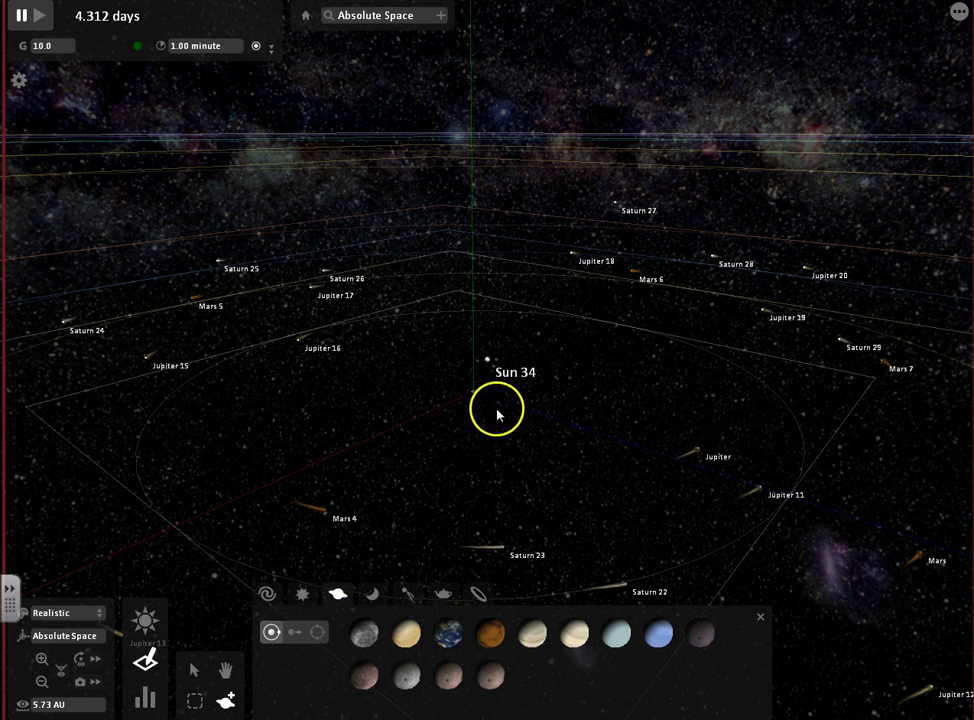
left_click_drag(450, 645, 516, 380)
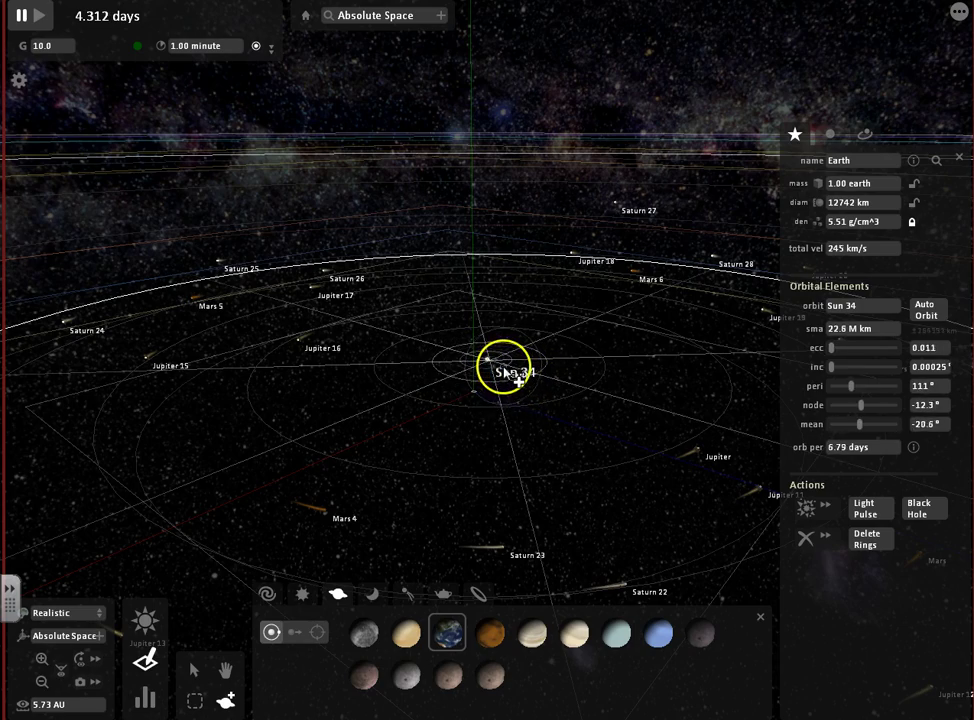
scroll(505, 370, "up", 5)
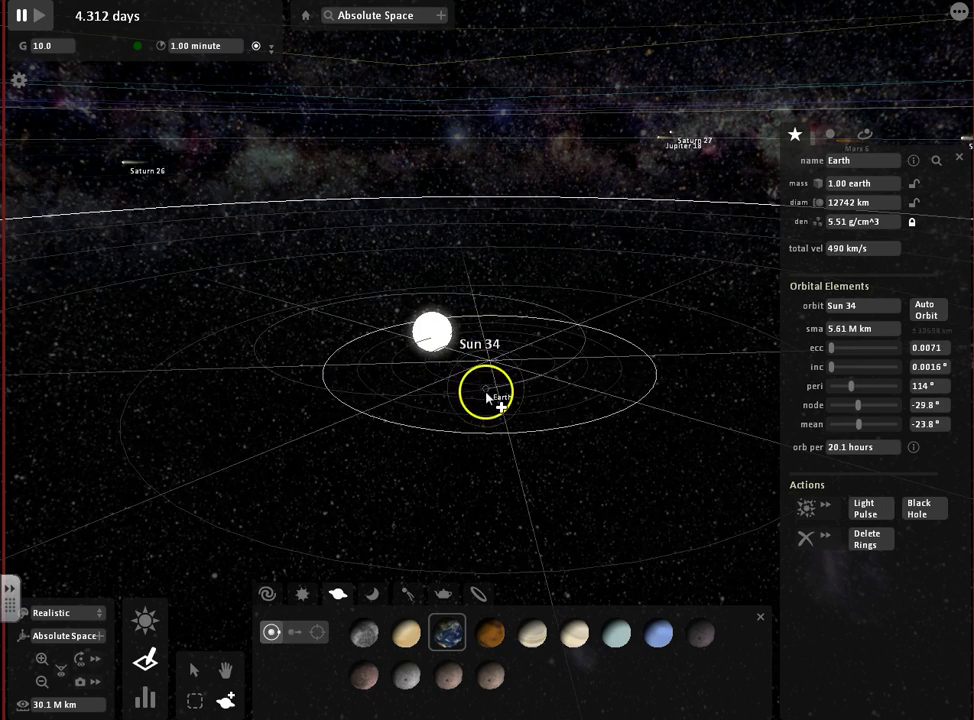
mouse_move(486, 400)
left_mouse_down()
mouse_move(315, 435)
mouse_move(265, 343)
mouse_move(362, 258)
mouse_move(550, 261)
mouse_move(630, 370)
mouse_move(570, 530)
mouse_move(299, 538)
mouse_move(477, 612)
left_mouse_up()
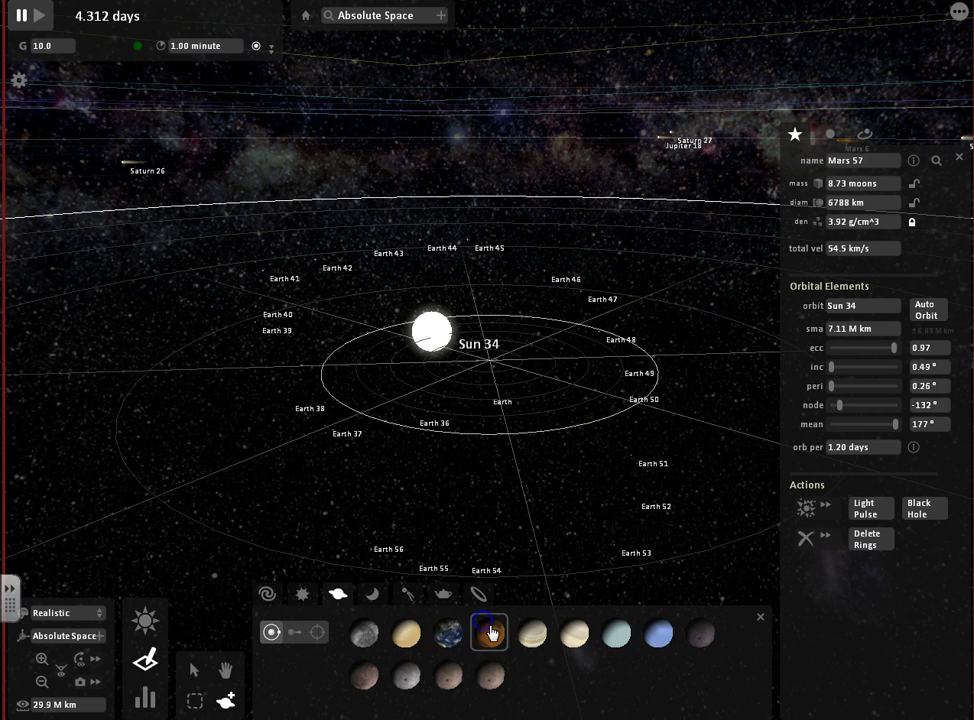
mouse_move(538, 640)
left_mouse_down()
mouse_move(567, 443)
mouse_move(543, 393)
mouse_move(570, 402)
mouse_move(533, 491)
mouse_move(307, 337)
mouse_move(351, 350)
mouse_move(554, 265)
mouse_move(563, 230)
mouse_move(563, 370)
mouse_move(359, 467)
mouse_move(404, 576)
mouse_move(420, 528)
mouse_move(413, 517)
left_mouse_up()
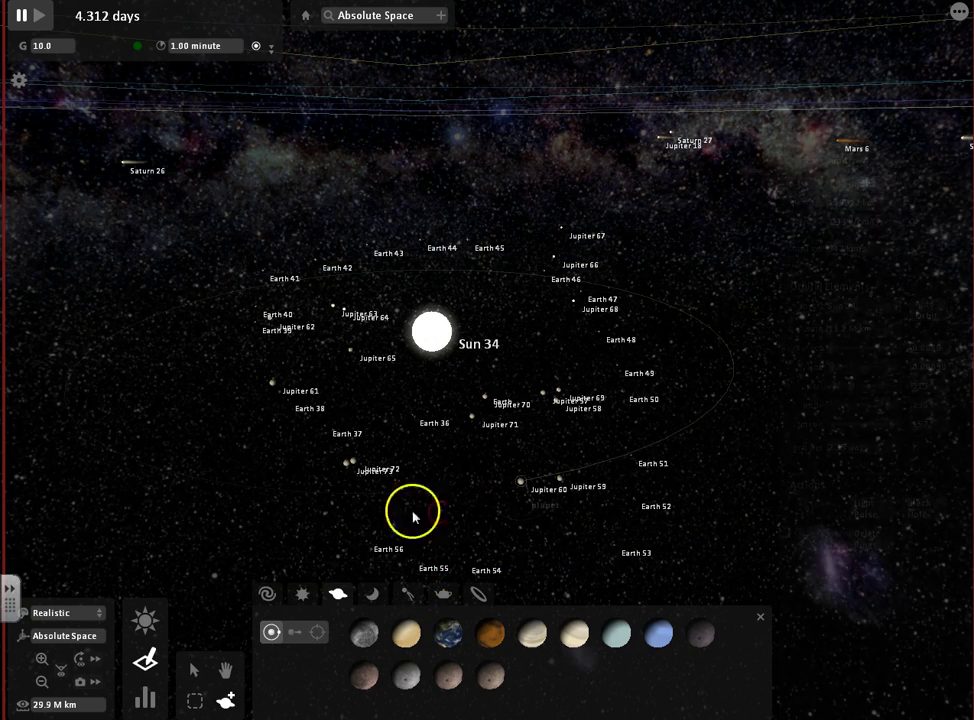
Step: Close the object palette so the Earths and Jupiters trace orbit trails
left_click(141, 628)
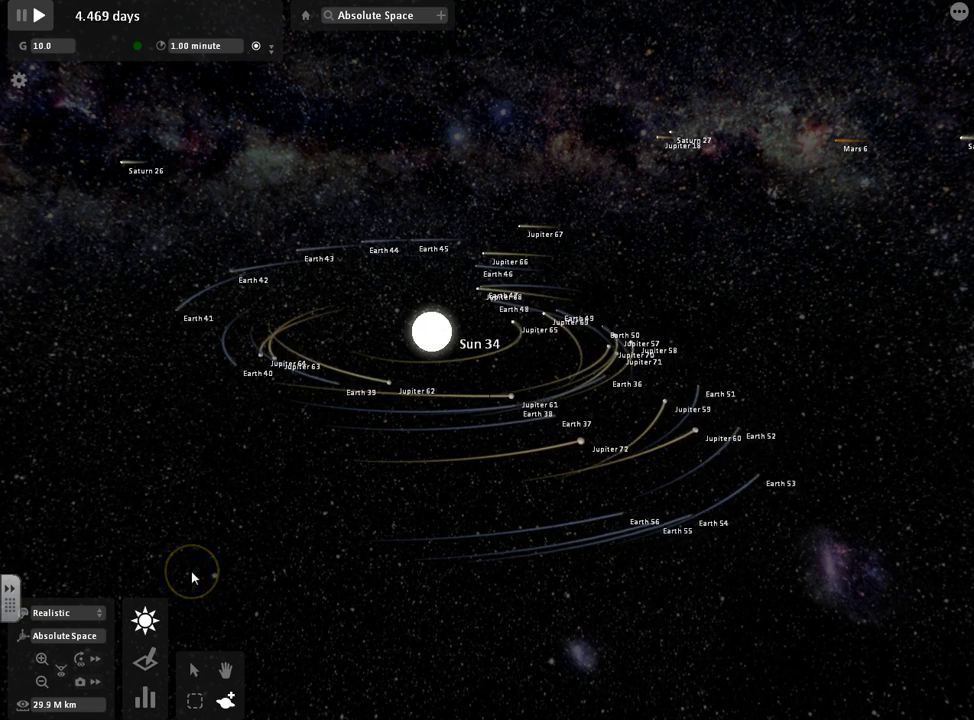
Step: Open the main menu, glance at the New options, and return to the presets list
left_click(958, 14)
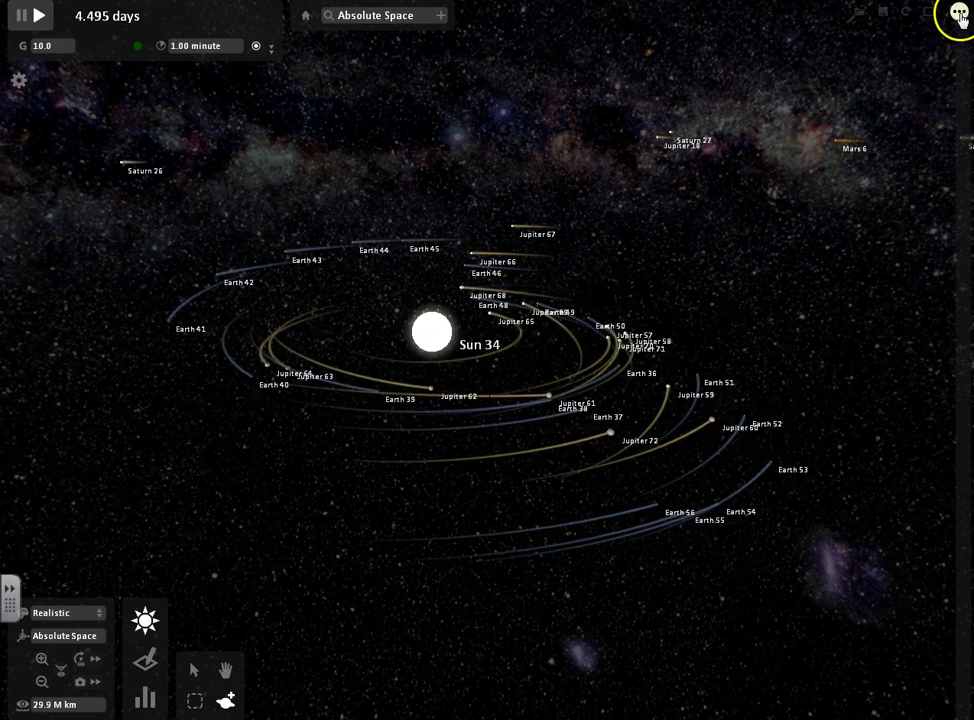
left_click(958, 20)
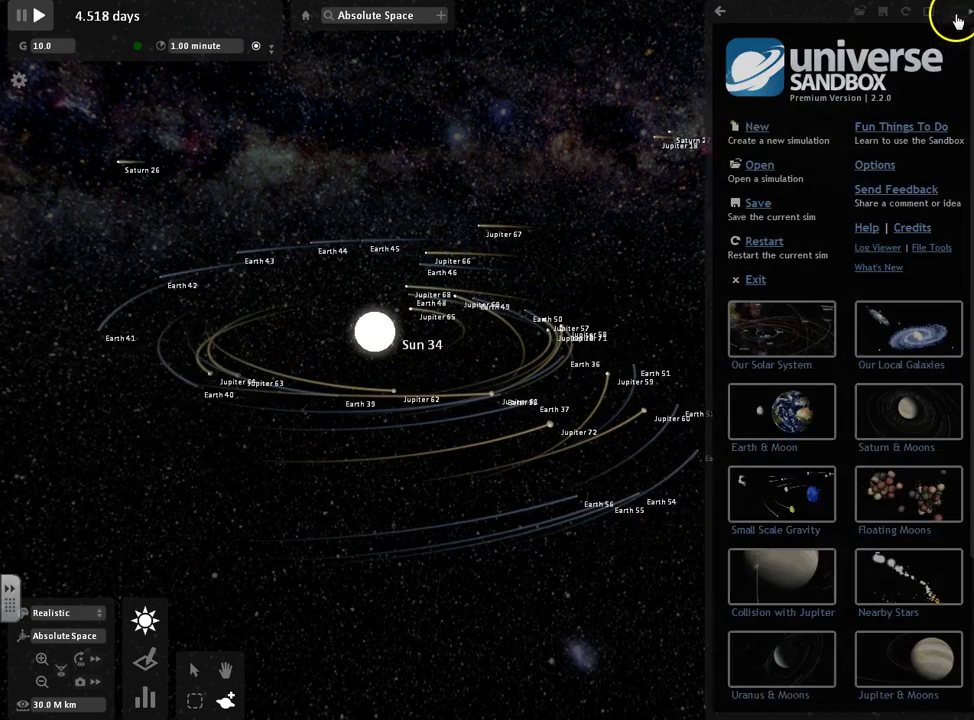
left_click(741, 129)
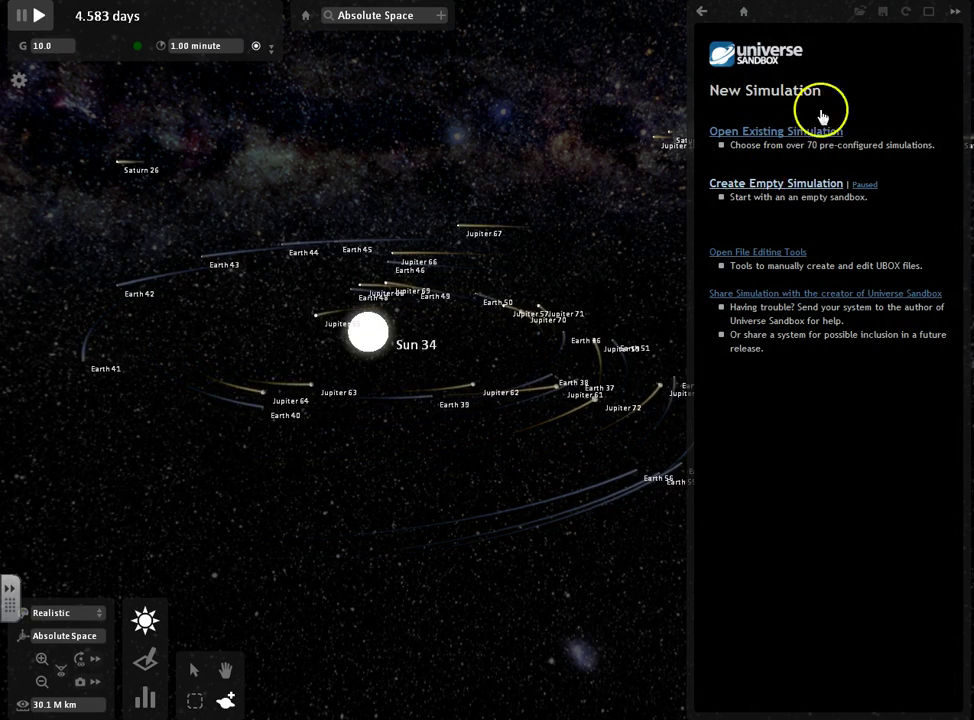
left_click(702, 12)
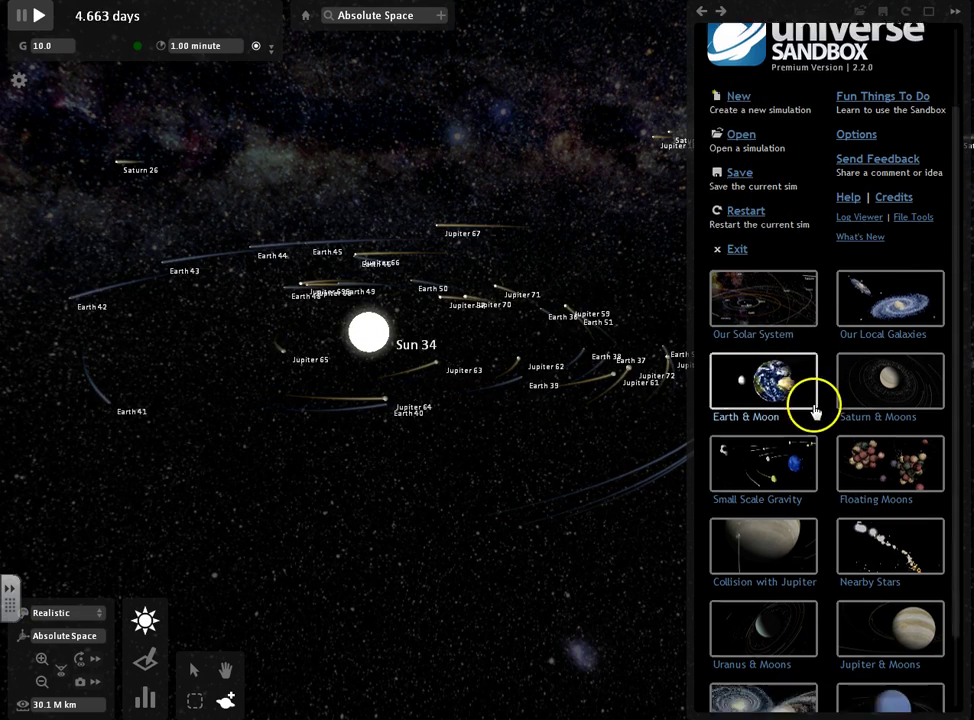
scroll(815, 430, "down", 3)
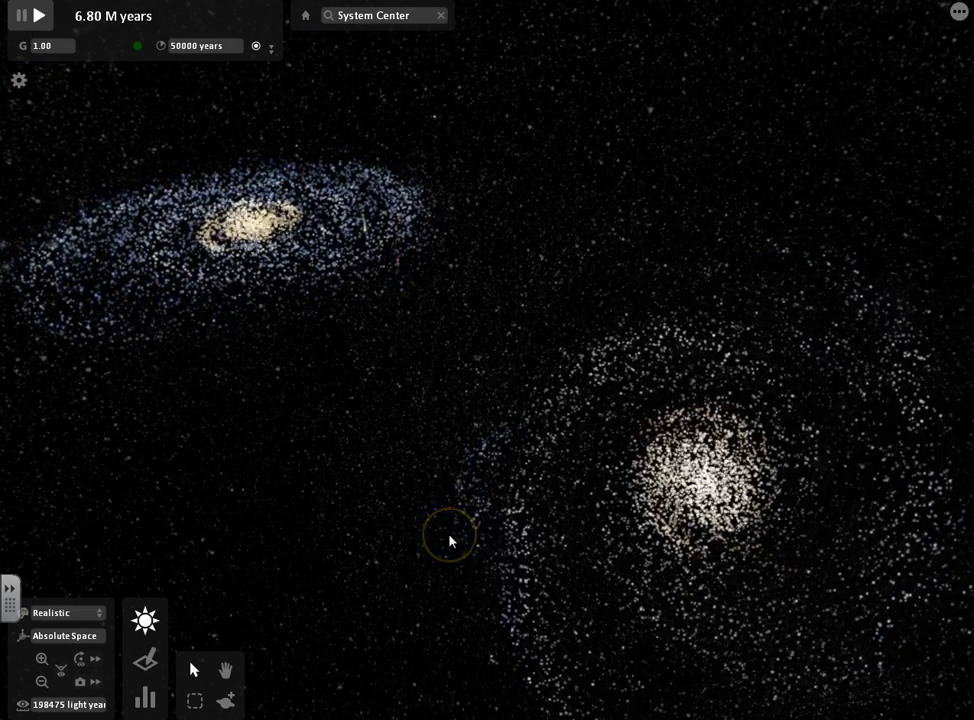
Step: Load Galaxy Collision, toggle Edit Mode and time settings, and let the galaxies merge
left_click(659, 513)
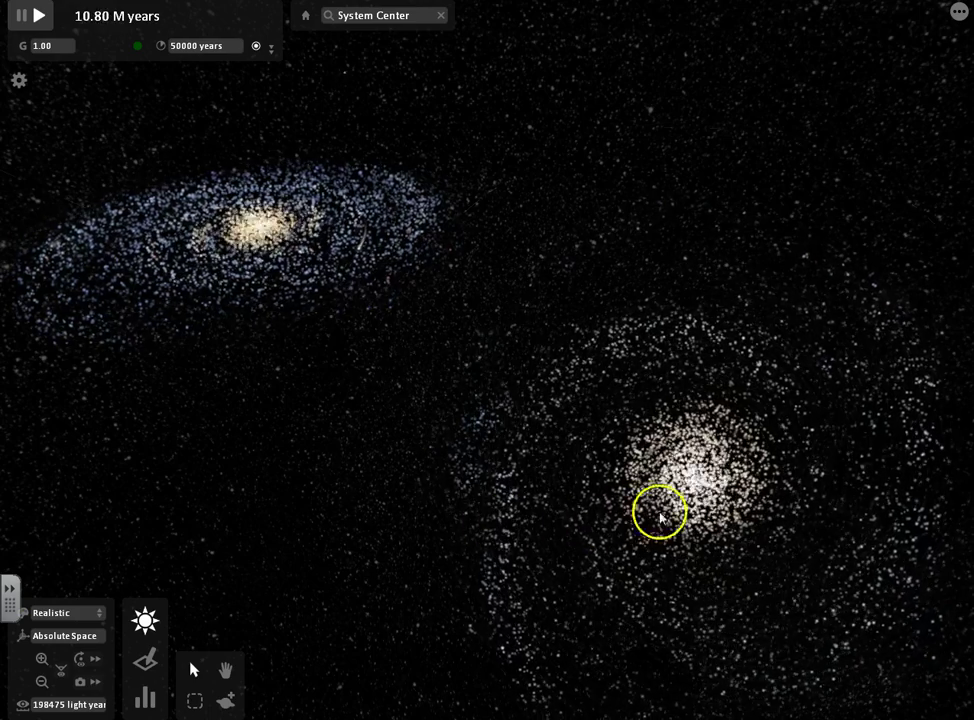
left_click(407, 374)
left_click(146, 659)
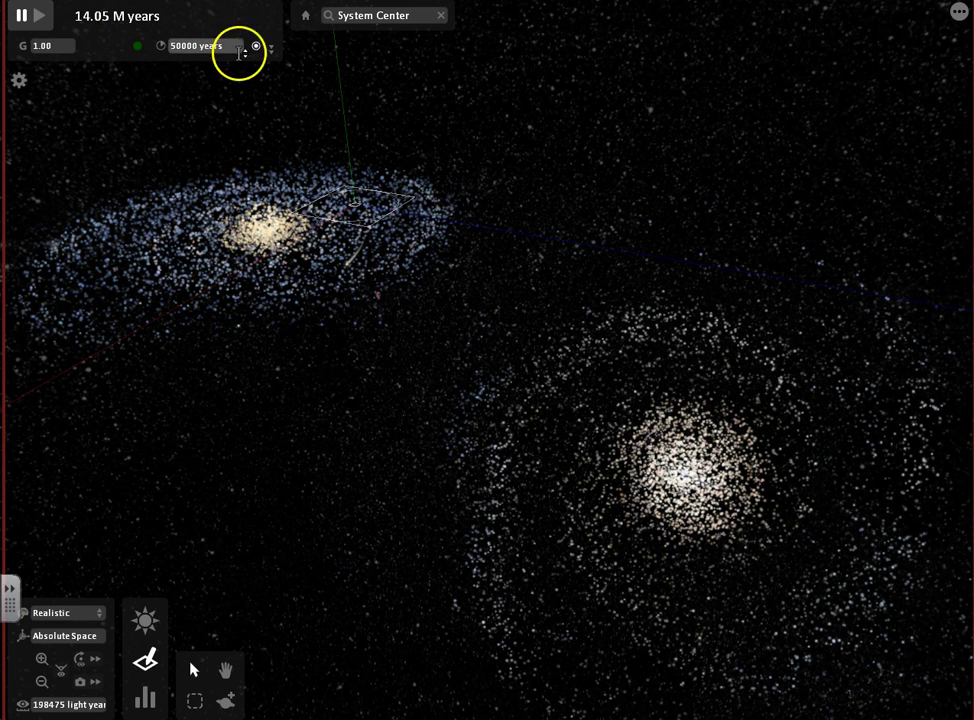
left_click(270, 57)
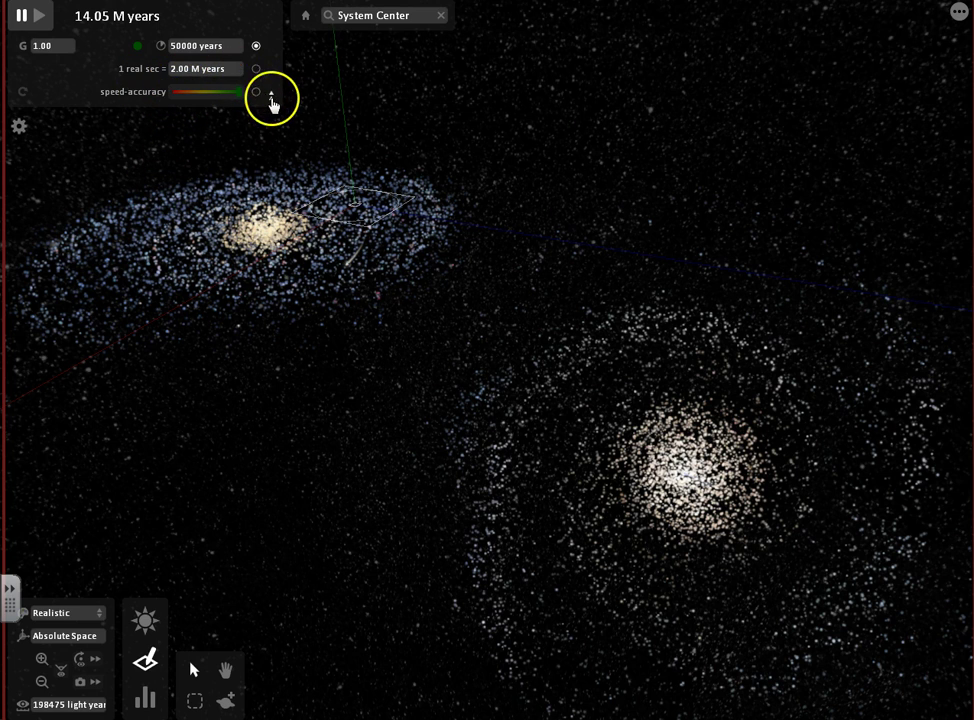
left_click(271, 97)
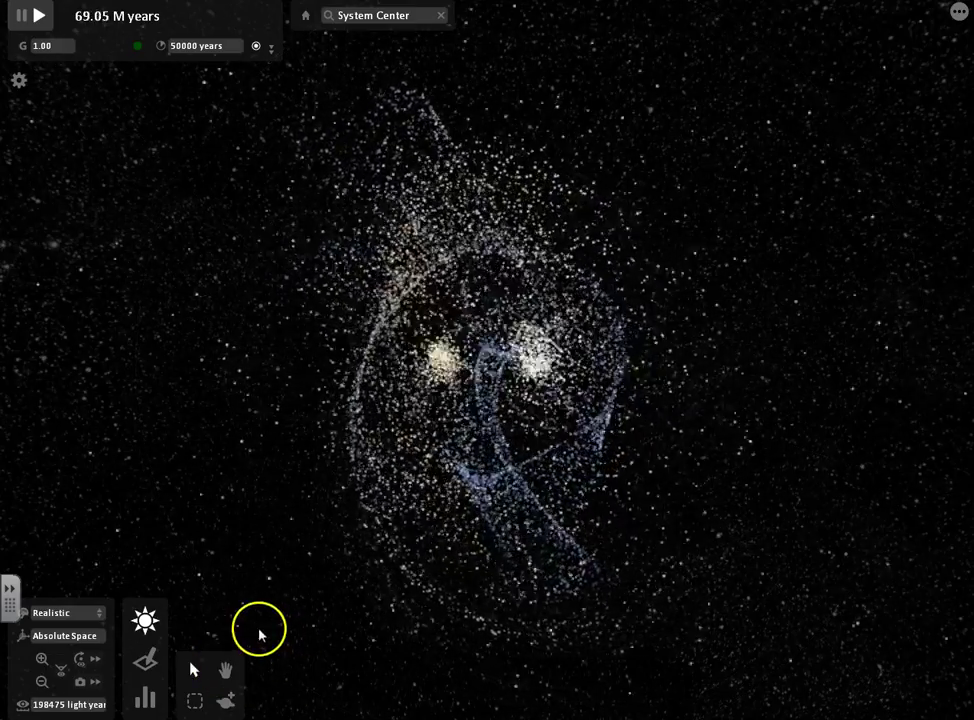
Step: Load the Our Solar System preset from the main menu
left_click(959, 12)
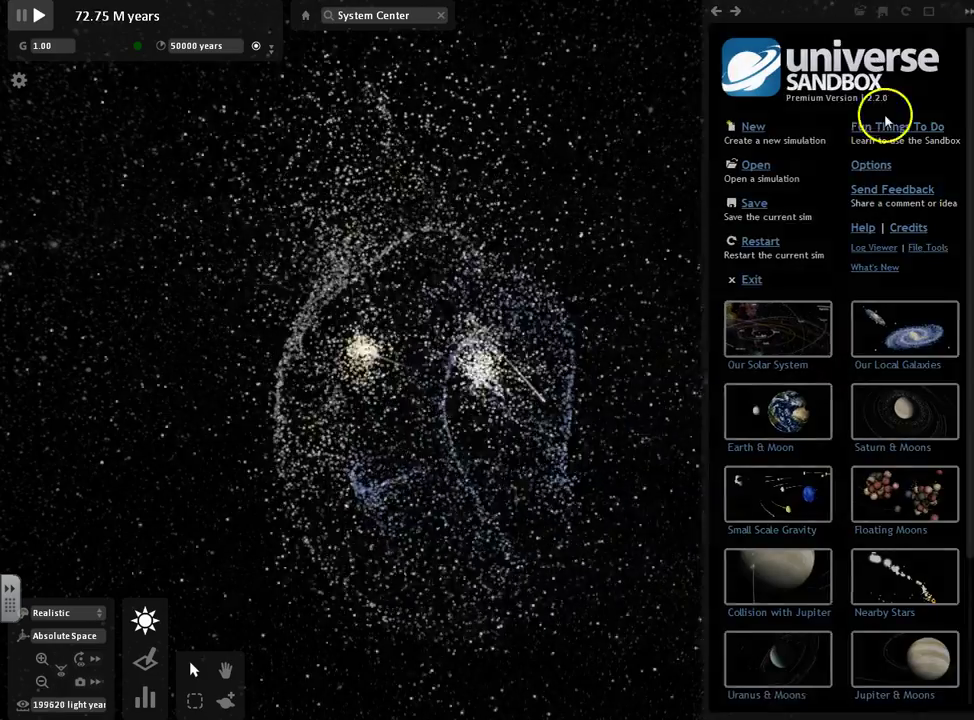
left_click(763, 327)
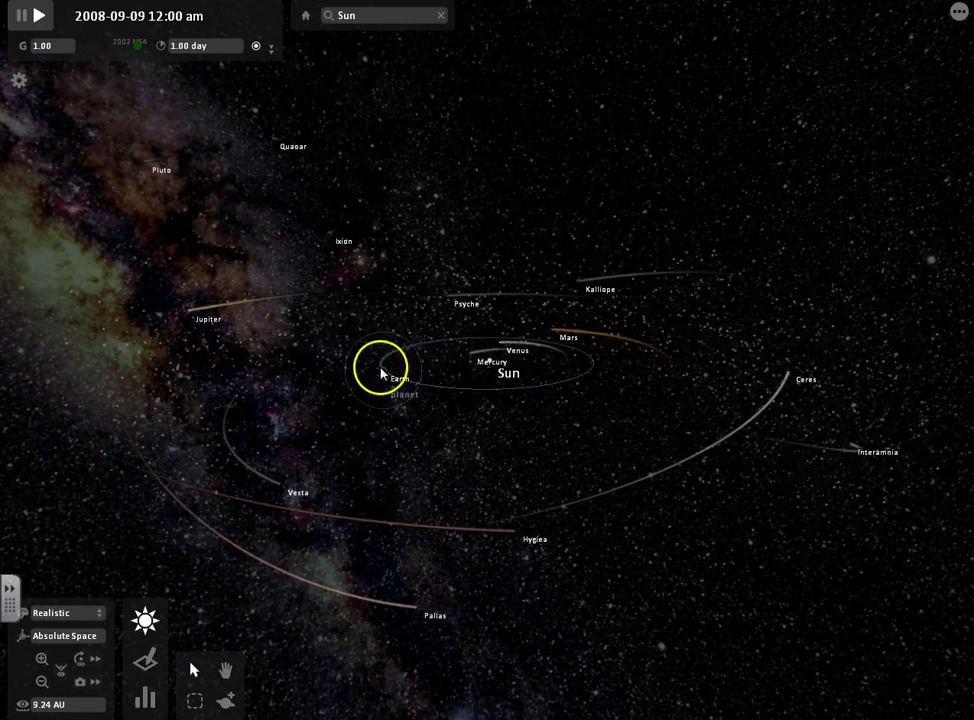
Step: Select Earth to show its properties and rotate the view around its orbit
left_click(398, 388)
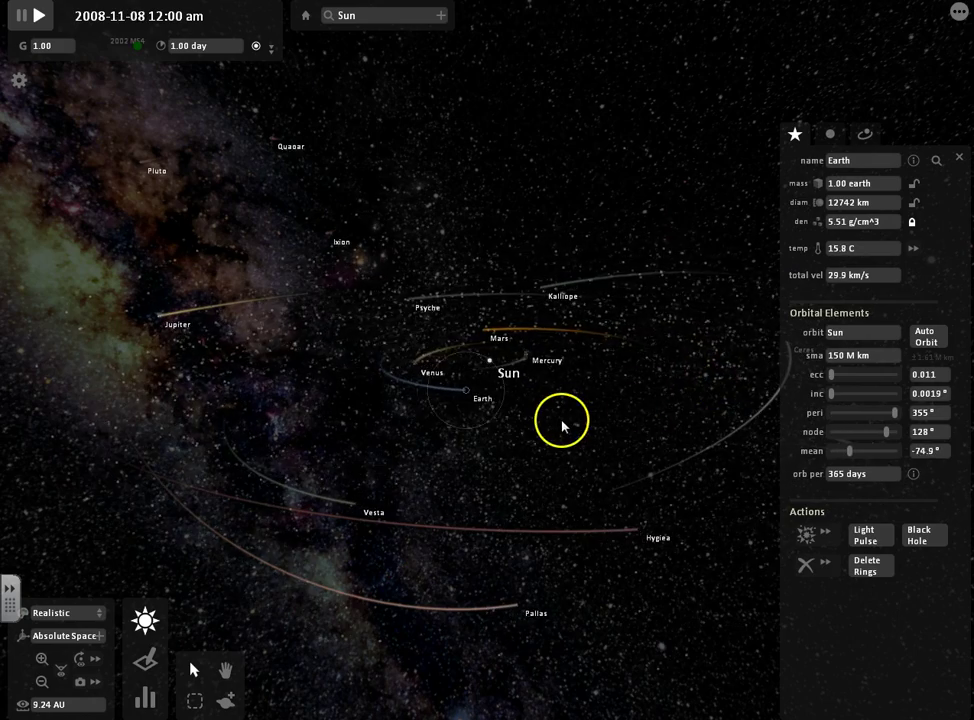
left_click(222, 672)
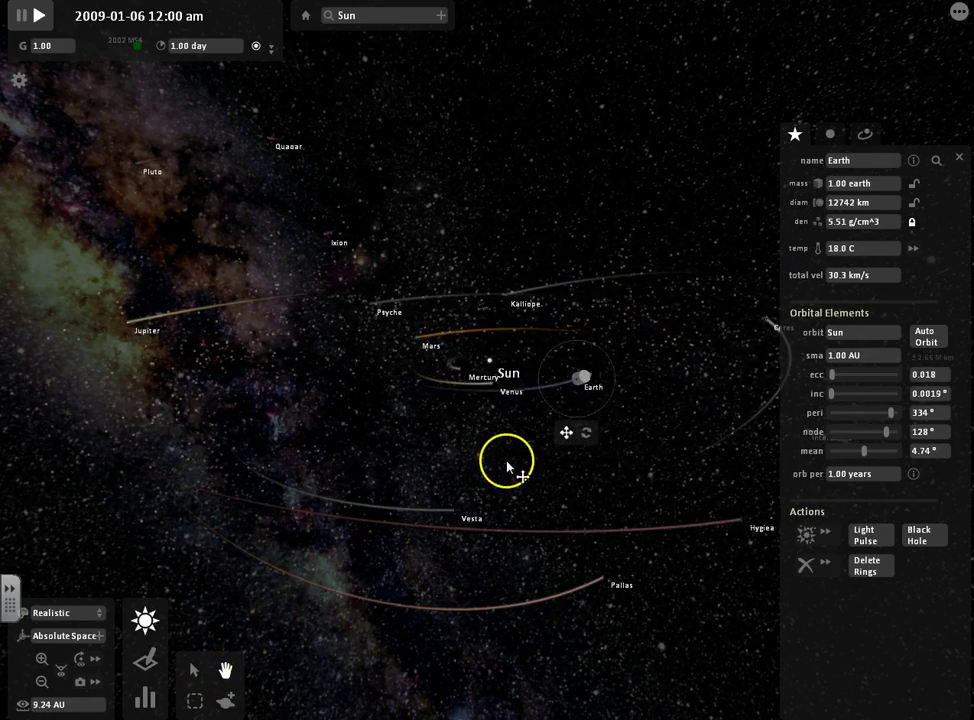
mouse_move(507, 470)
left_mouse_down()
mouse_move(523, 647)
mouse_move(495, 428)
mouse_move(283, 496)
mouse_move(250, 572)
mouse_move(202, 517)
mouse_move(292, 483)
mouse_move(296, 441)
mouse_move(284, 480)
mouse_move(289, 700)
mouse_move(280, 710)
mouse_move(289, 428)
mouse_move(280, 460)
left_mouse_up()
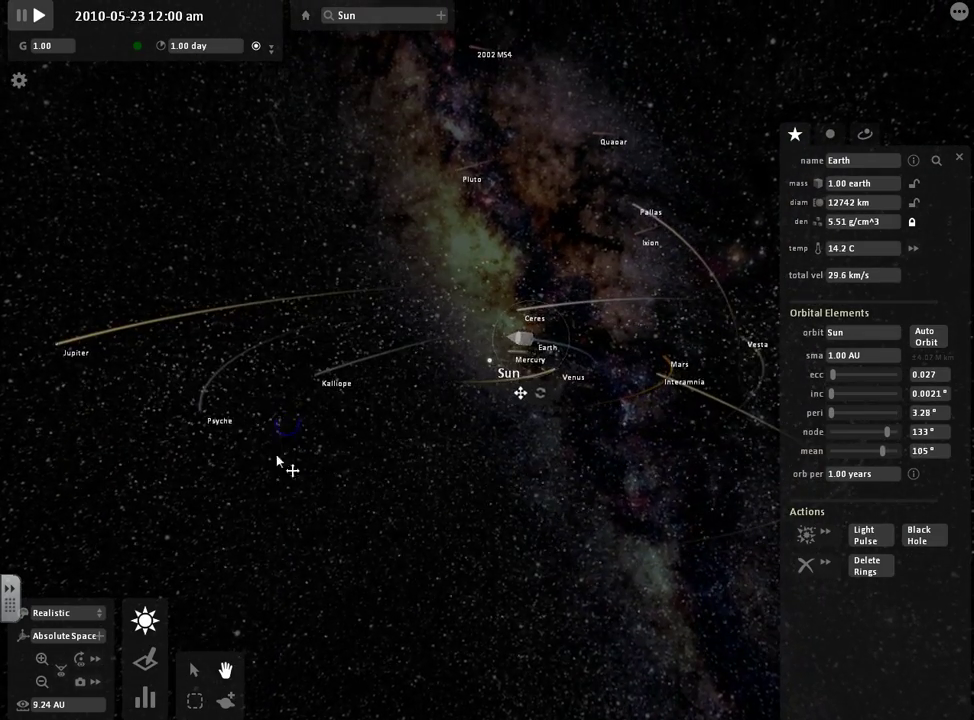
Step: Close Earth's properties and switch the solar system into Chart Mode
left_click(195, 700)
left_click(294, 374)
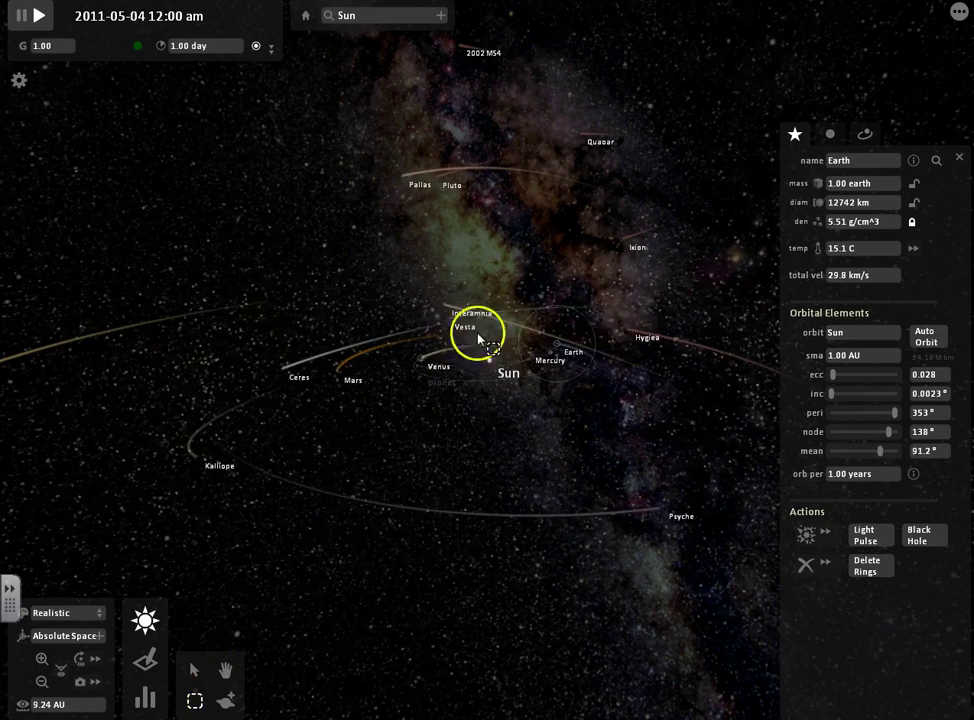
left_click(146, 698)
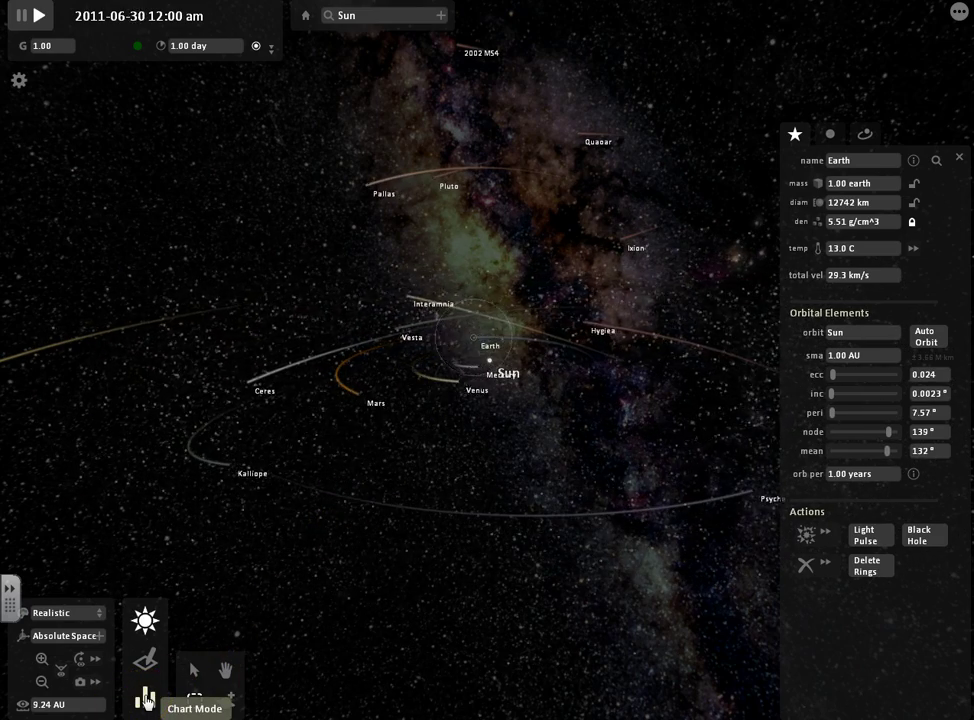
left_click(959, 158)
left_click(145, 697)
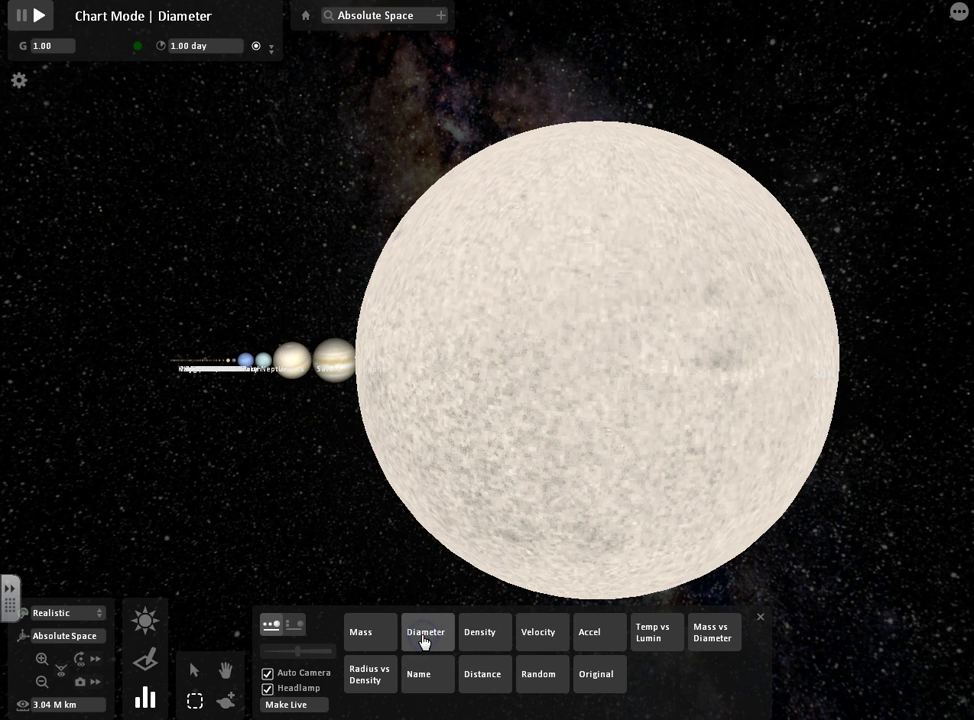
Step: Chart the bodies by Density, Velocity and Temp vs Lumin, ending on Mass
left_click(481, 632)
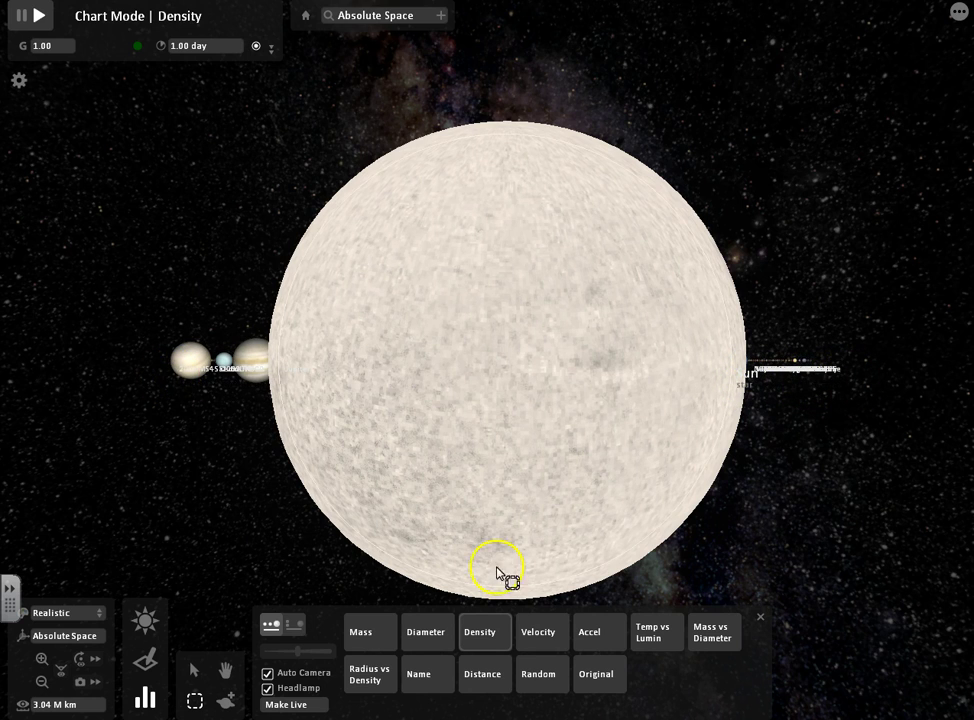
left_click(542, 640)
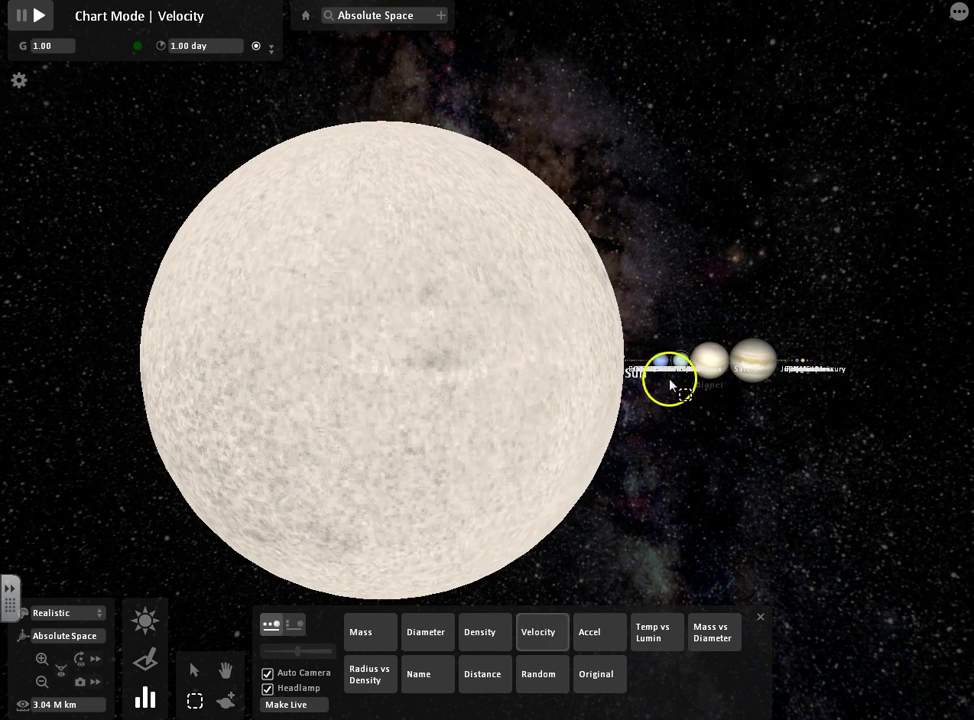
left_click(661, 638)
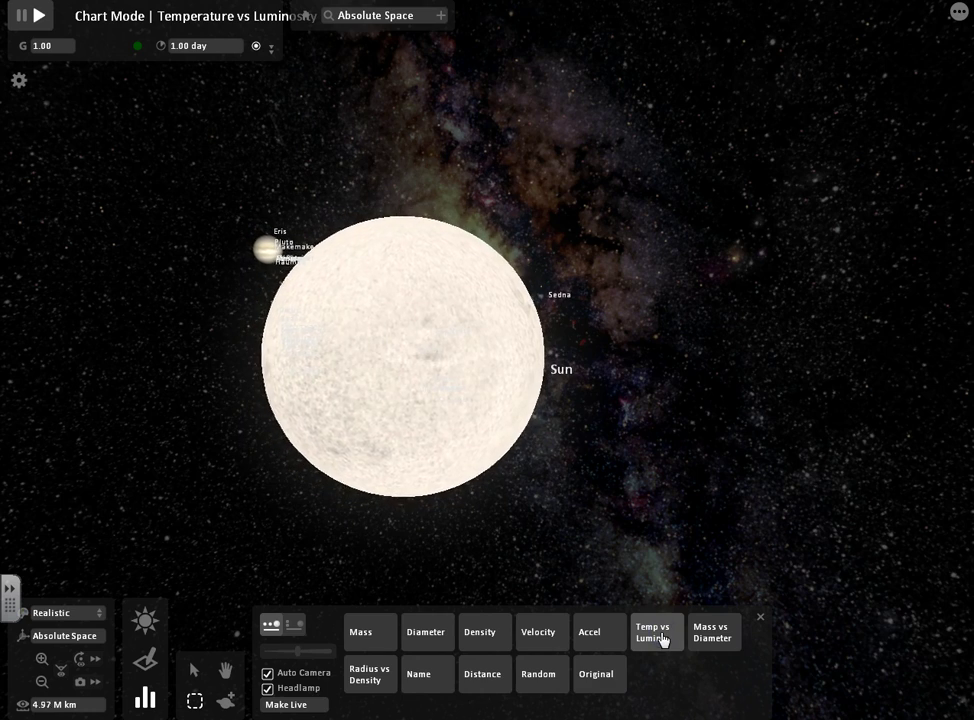
left_click(362, 634)
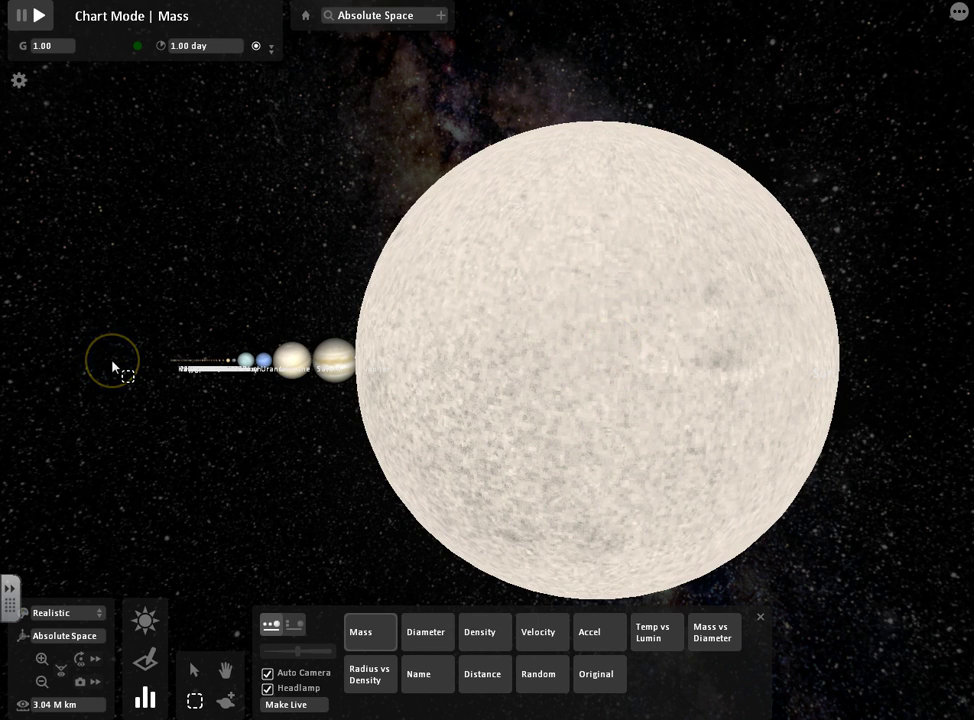
left_click(134, 379)
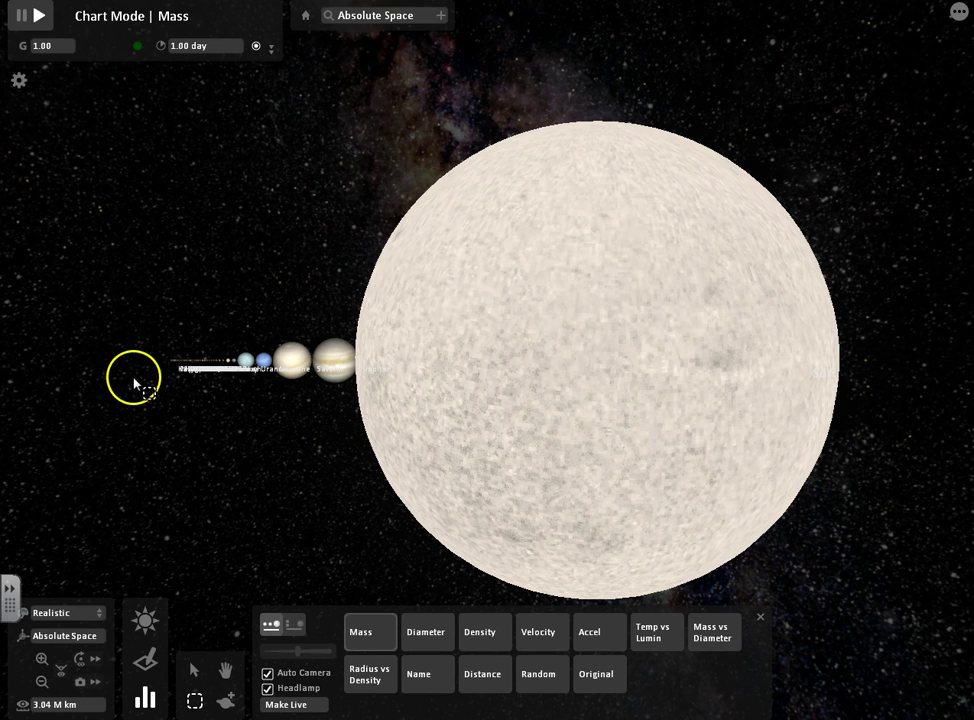